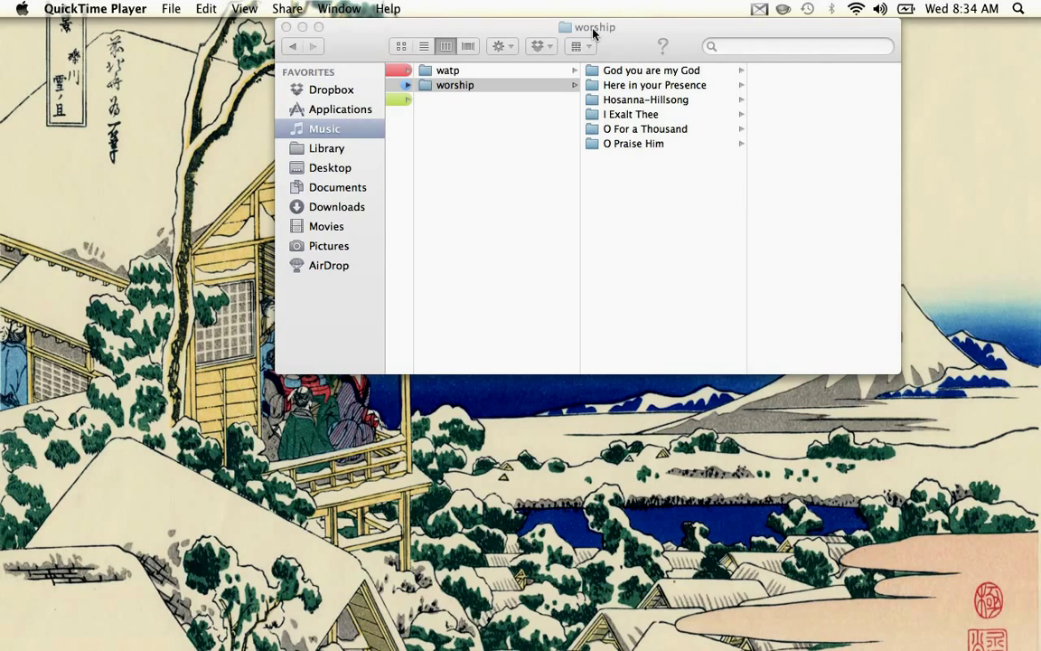
Nudge the Finder window left and go up from worship to the Samples folder in Music
drag(593, 33, 536, 7)
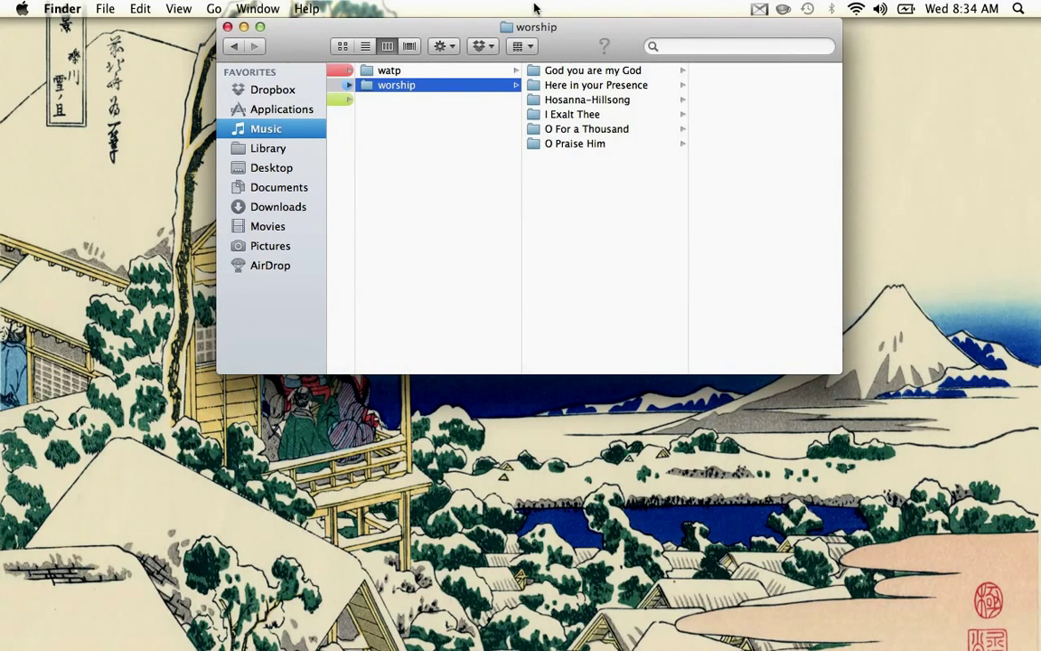
key(Left)
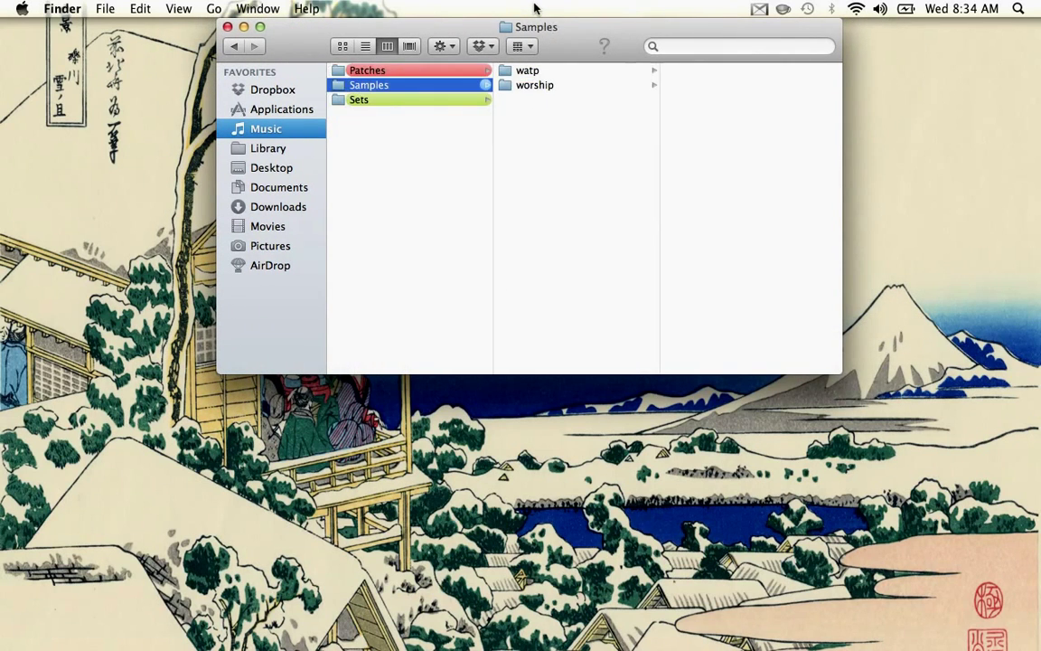
Launch Logic Pro from the Dock and choose Empty Project in the template chooser
mouse_move(662, 624)
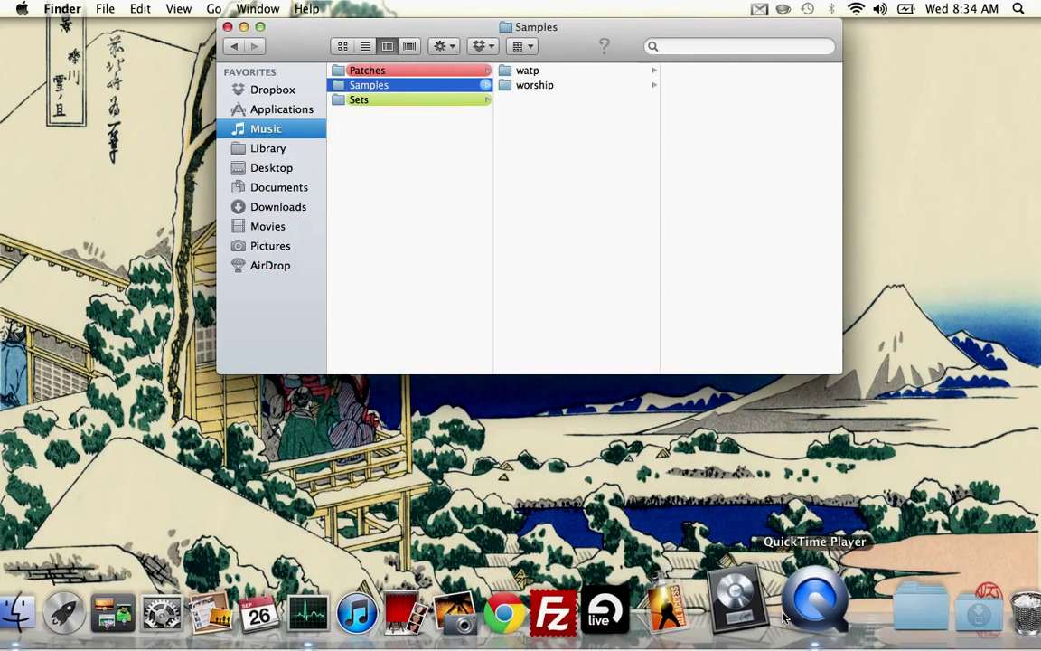
click(755, 601)
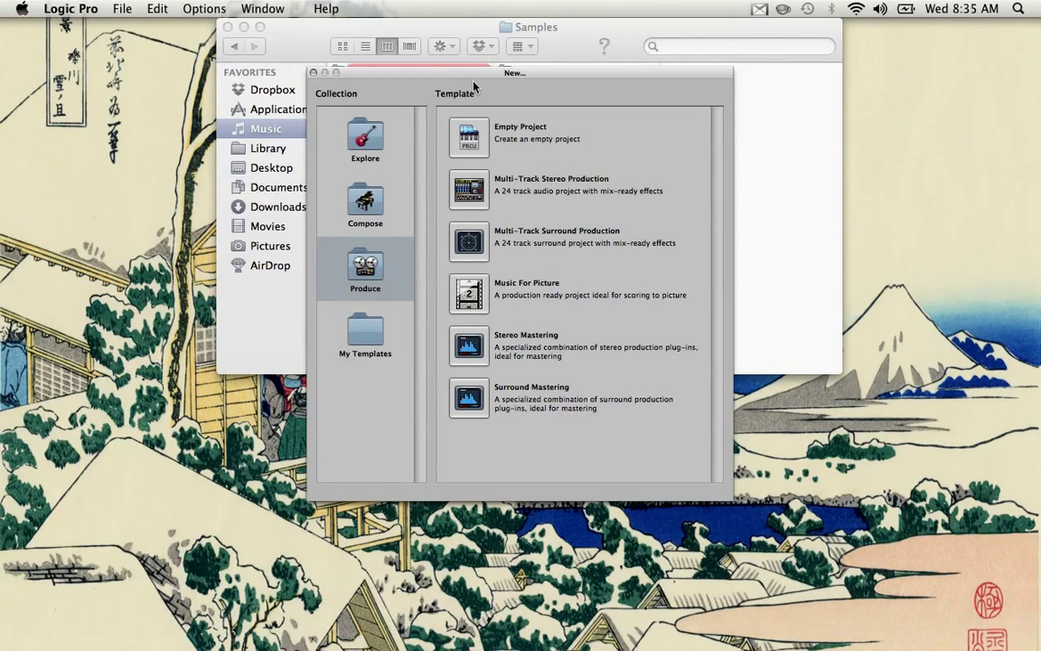
click(468, 141)
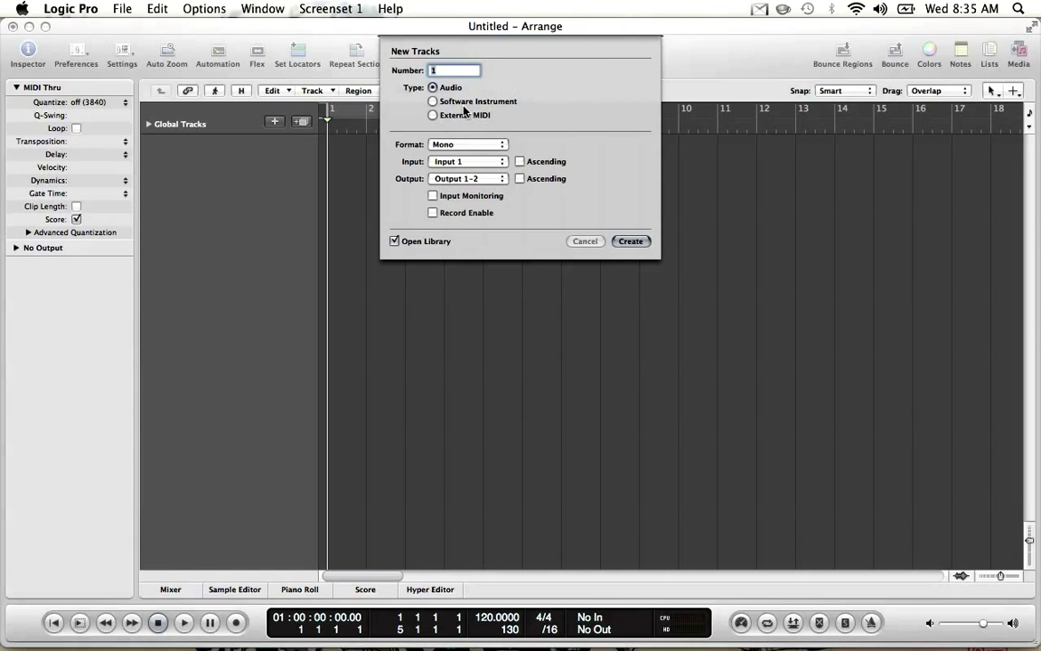
Create a new Software Instrument track
click(432, 102)
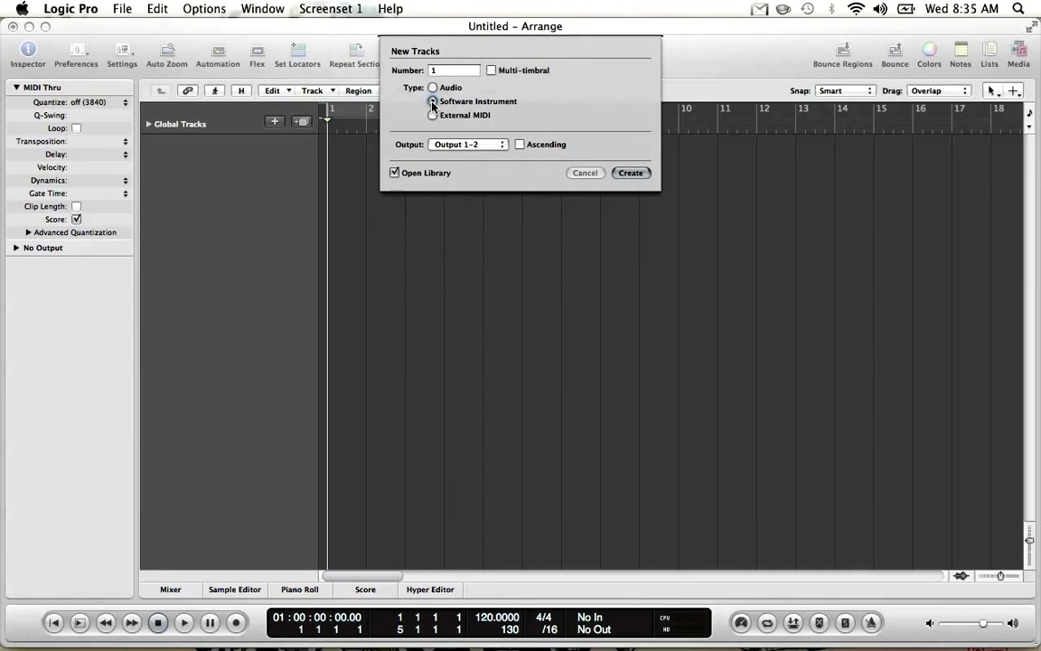
key(Return)
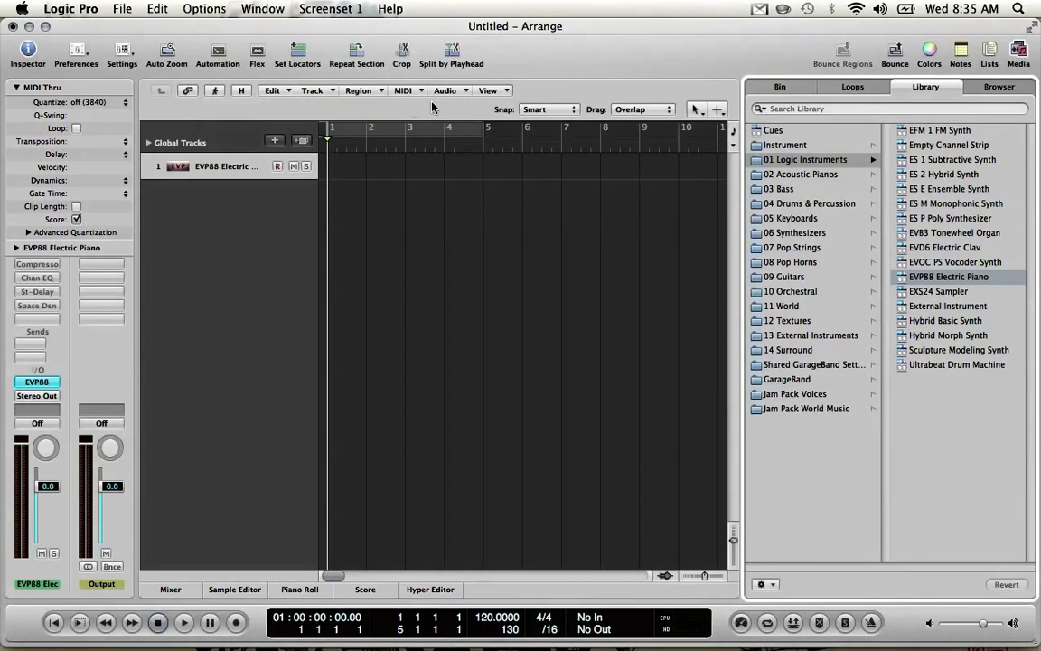
click(16, 87)
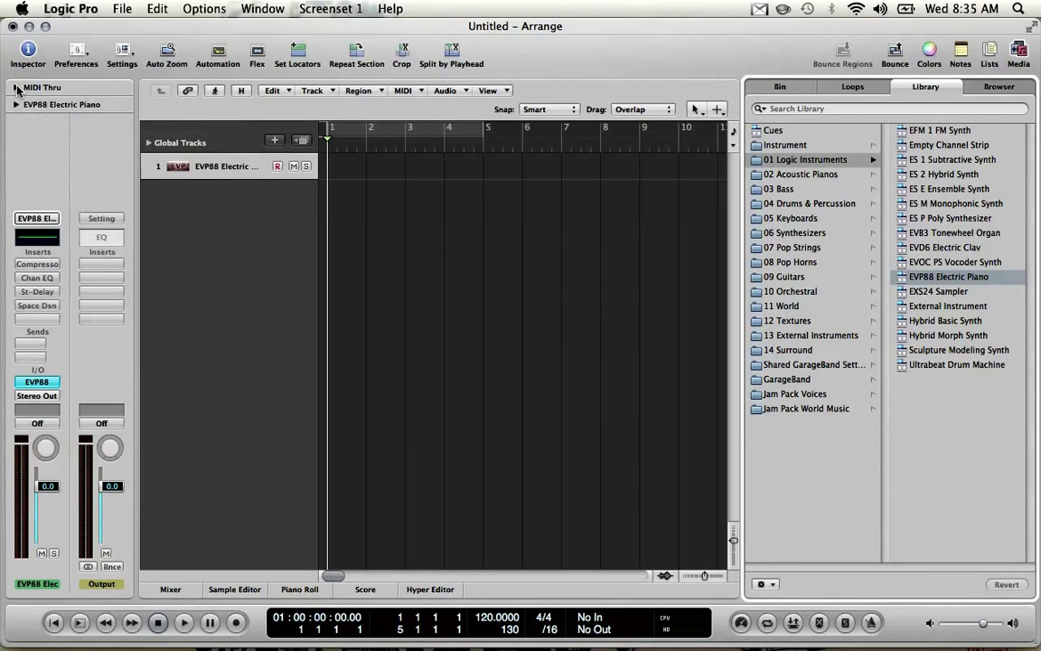
Reset the channel strip to blank and load Klopfgeist in Mono as the instrument
click(45, 218)
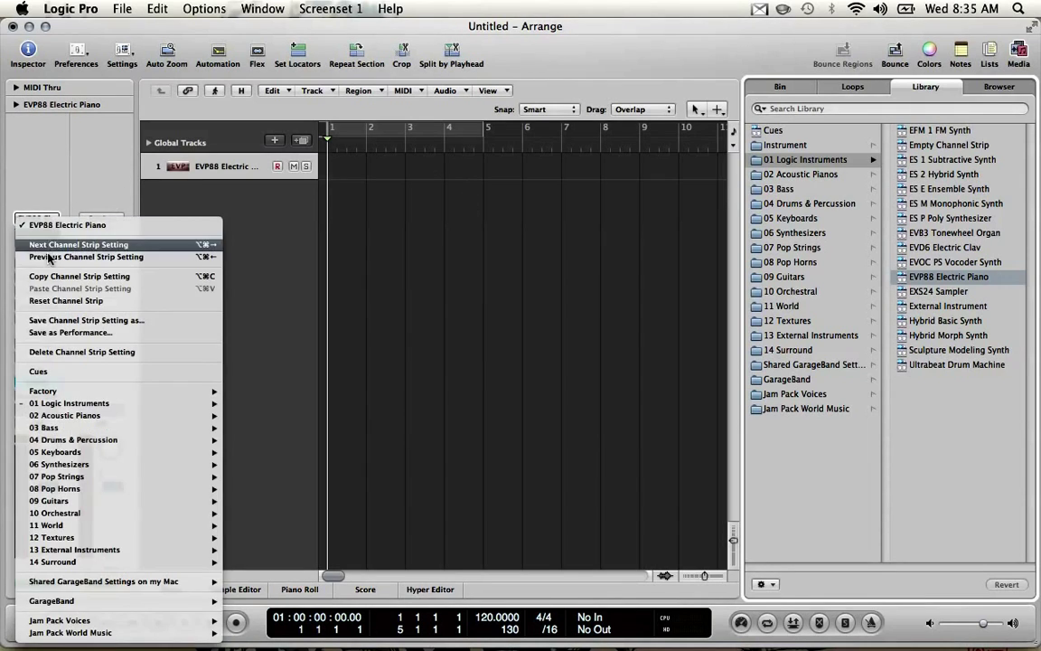
click(58, 300)
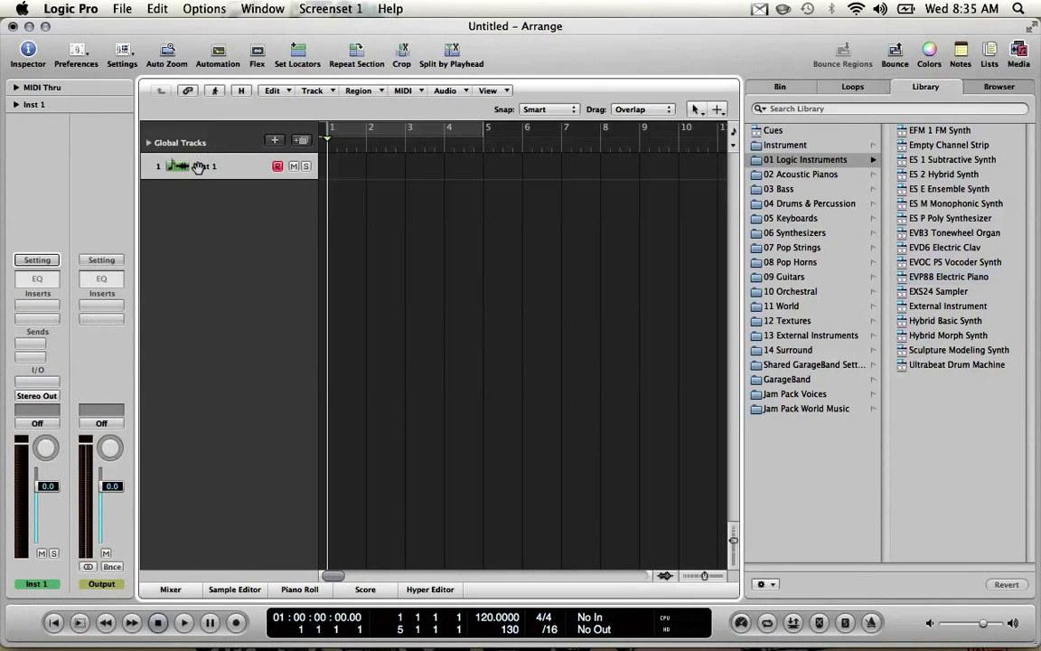
click(38, 383)
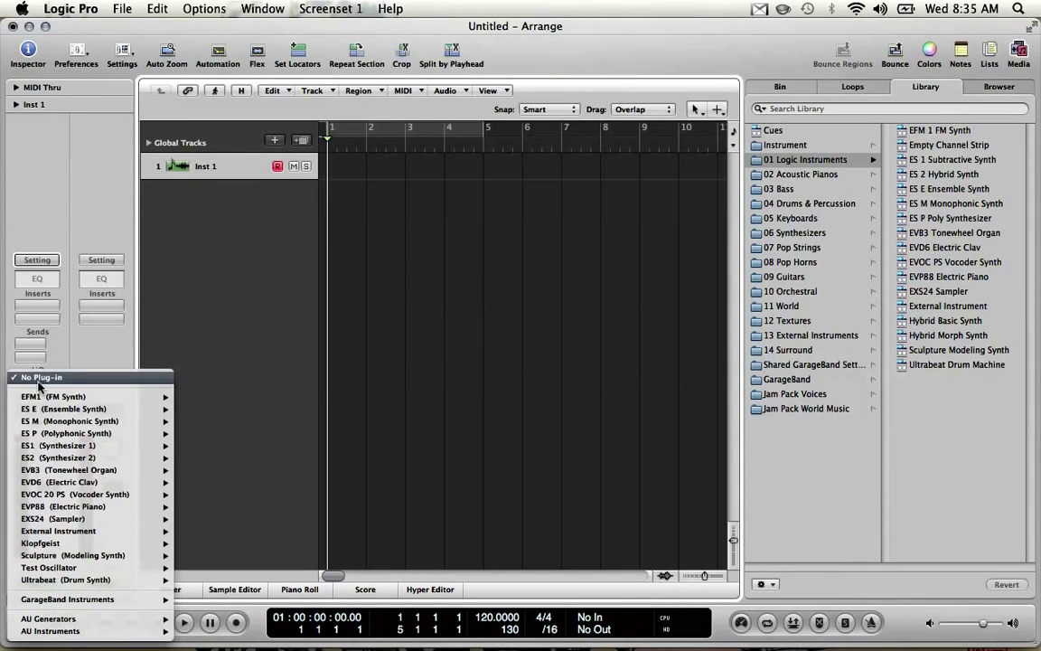
mouse_move(98, 544)
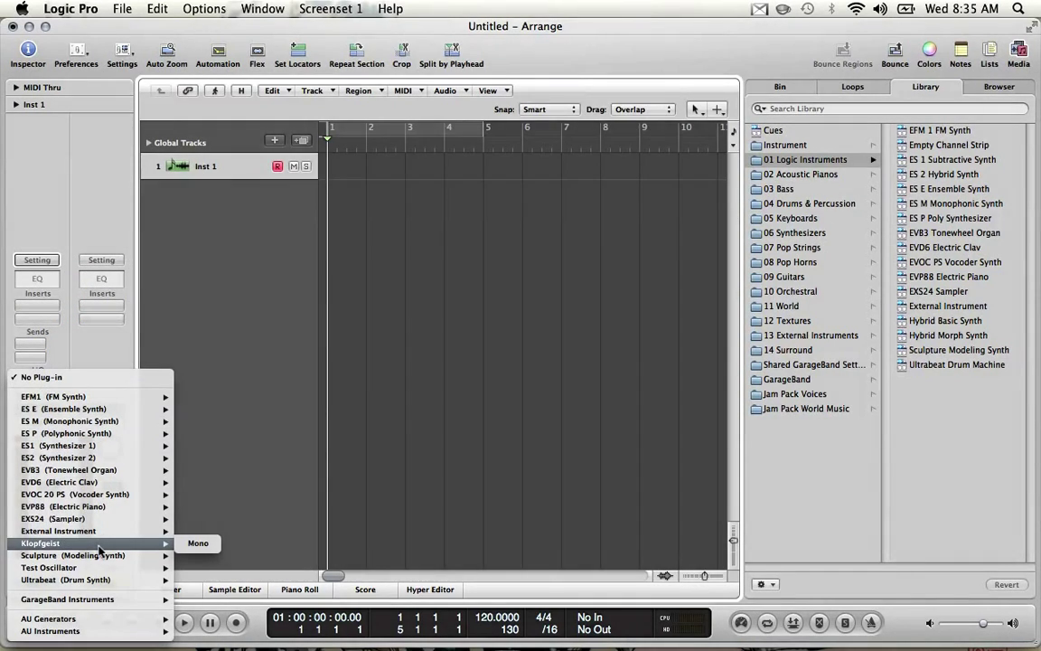
click(199, 544)
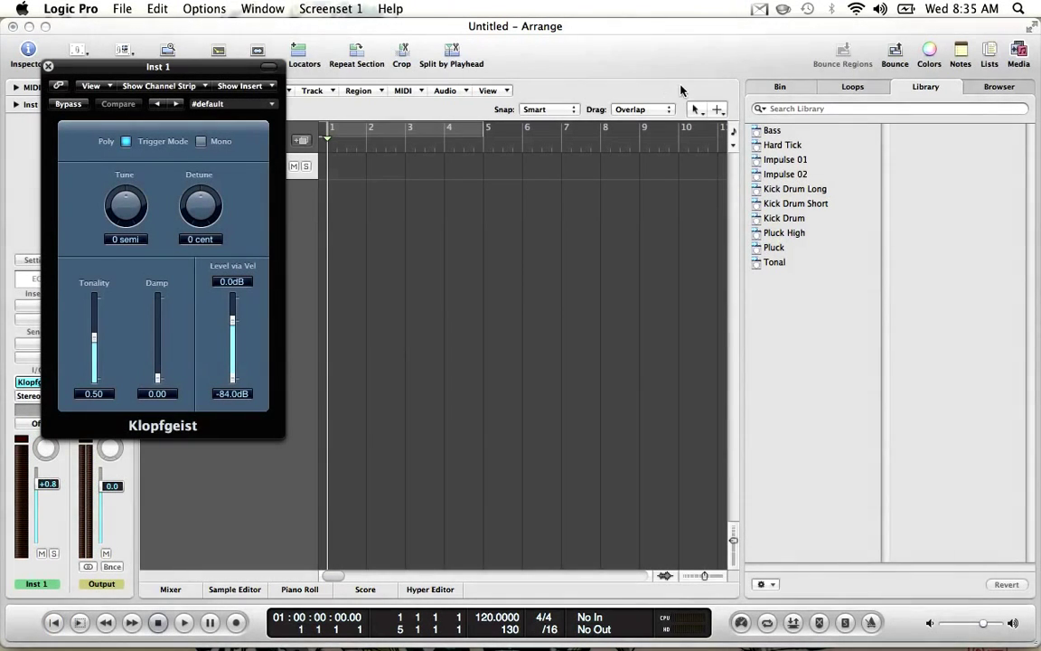
Load Klopfgeist's Kick Drum preset and play test notes with Musical Typing
click(783, 218)
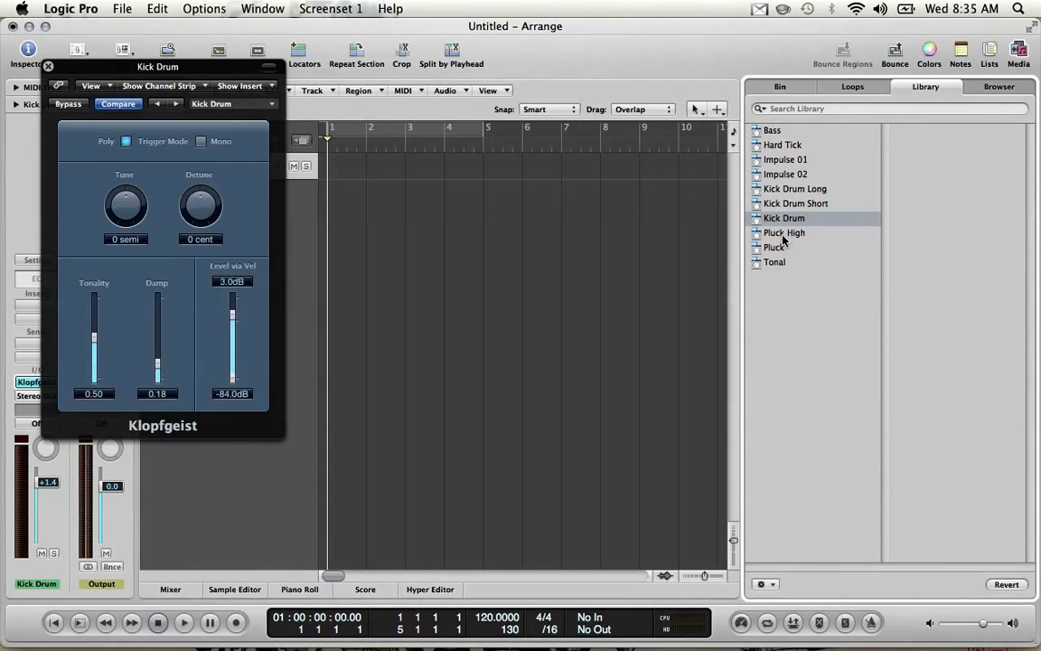
key(Caps_Lock)
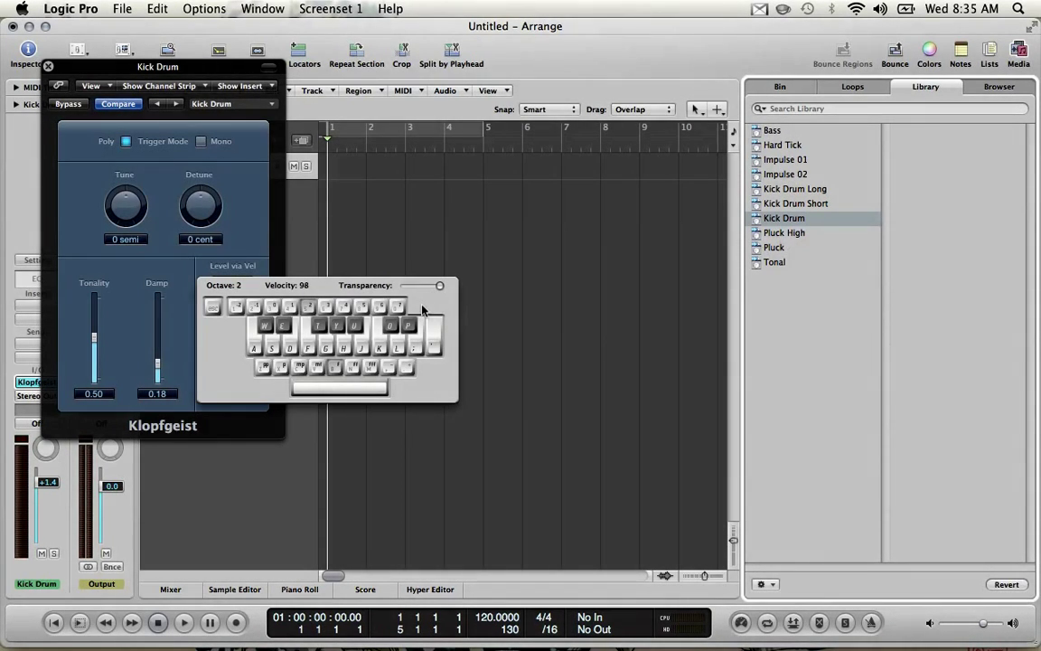
click(348, 346)
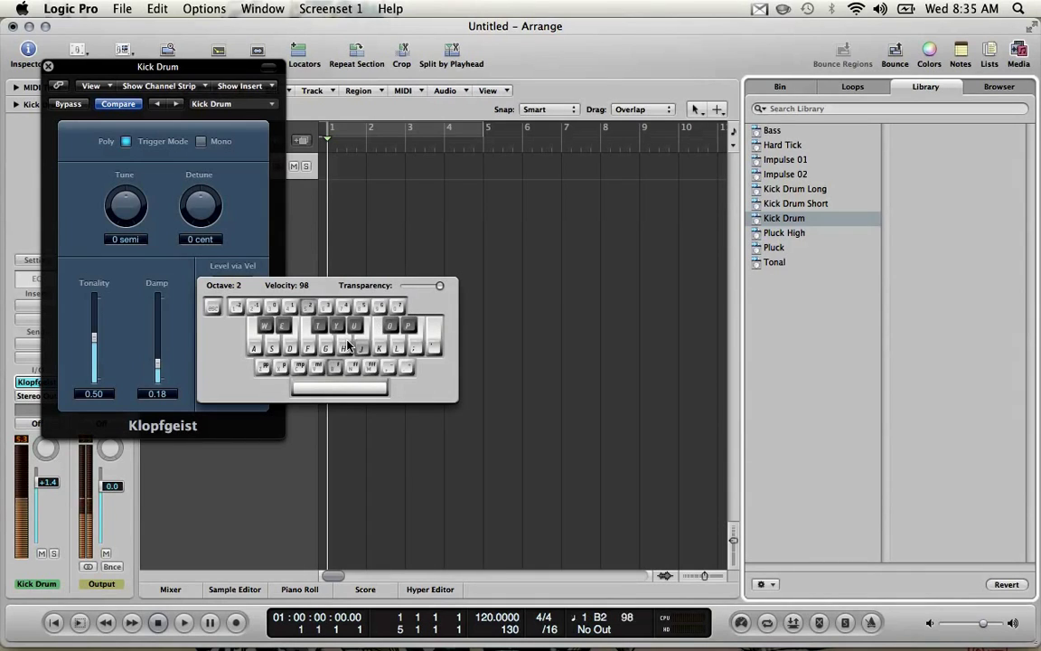
key(XF86AudioRaiseVolume)
click(349, 346)
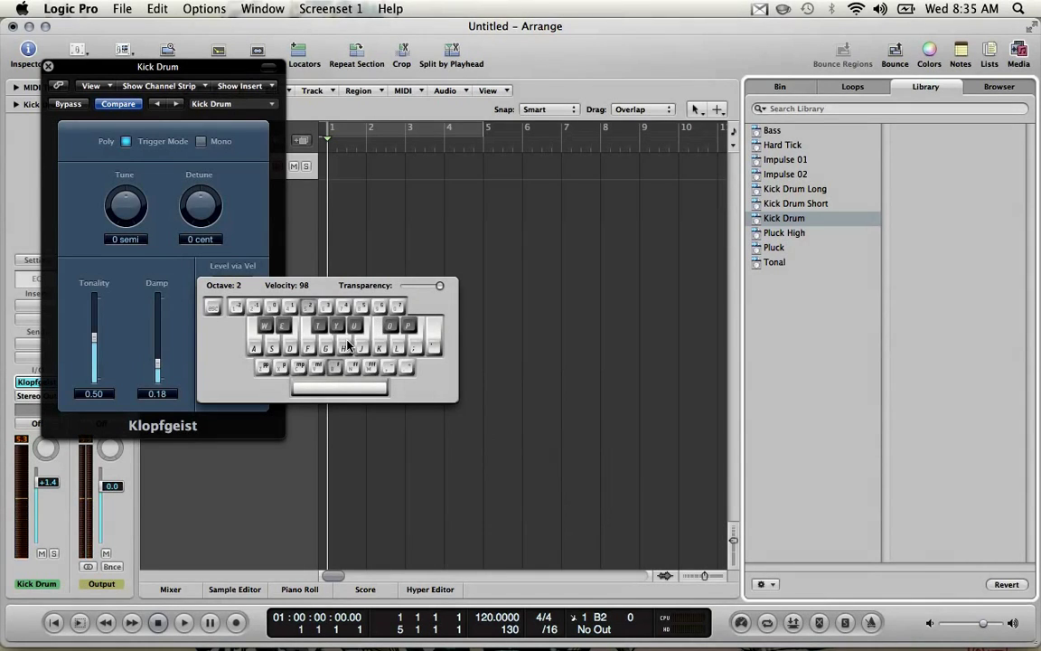
Audition Pluck High, then settle on Hard Tick and hide the musical keyboard
click(777, 232)
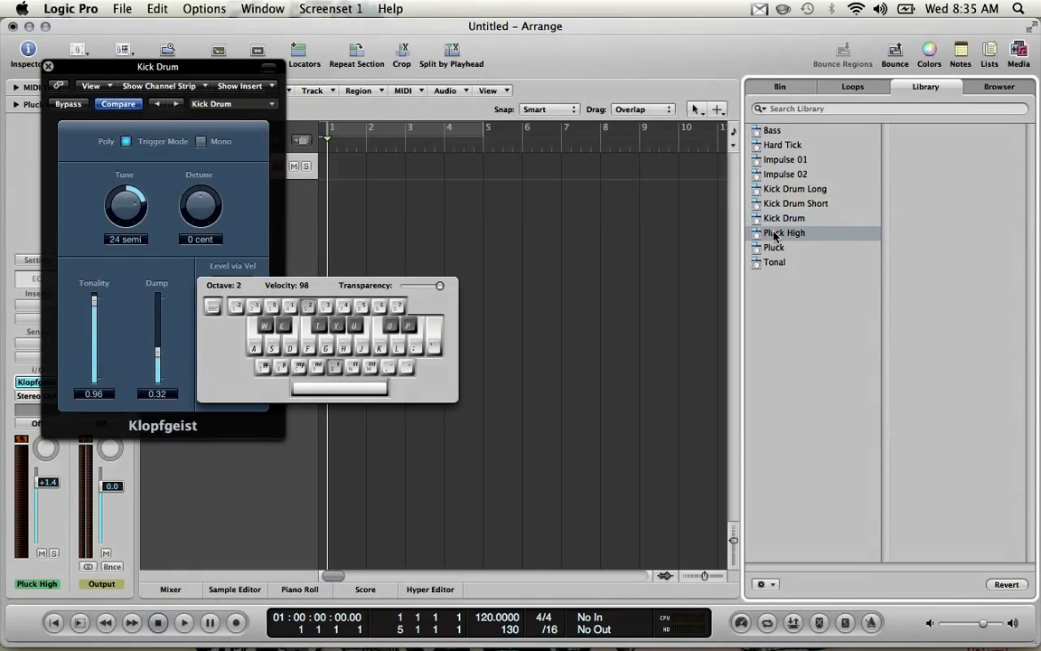
key(j)
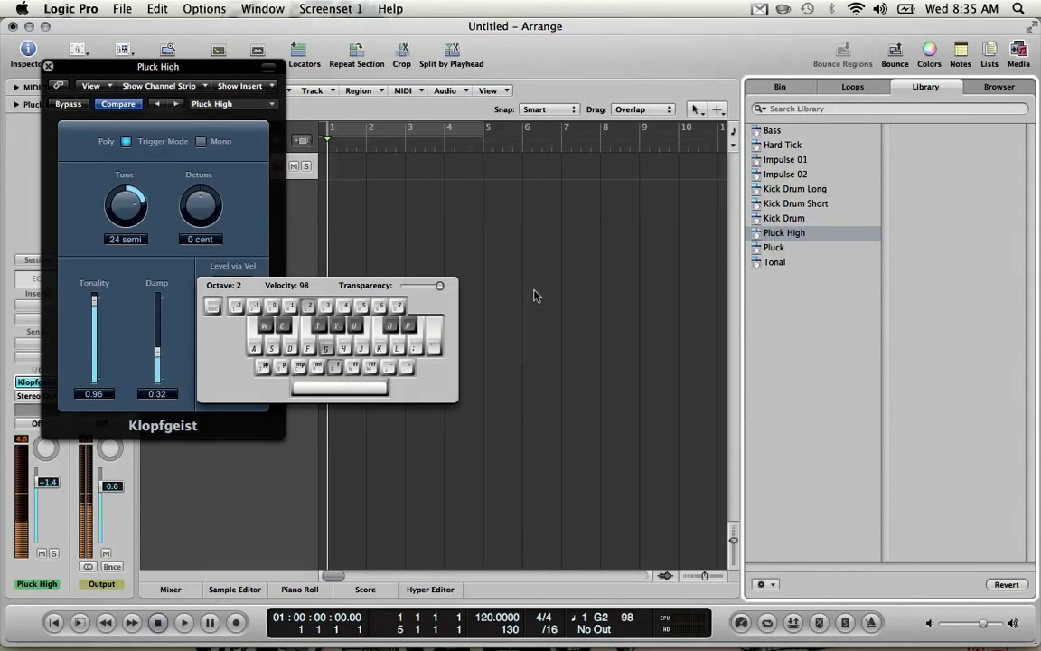
click(779, 146)
key(g)
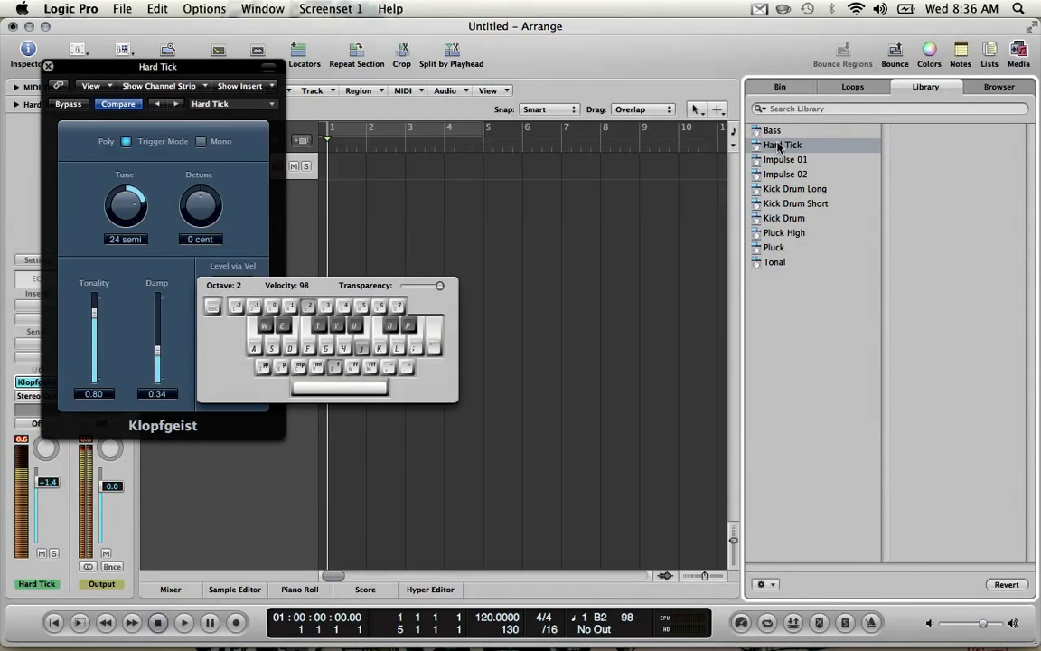
key(g)
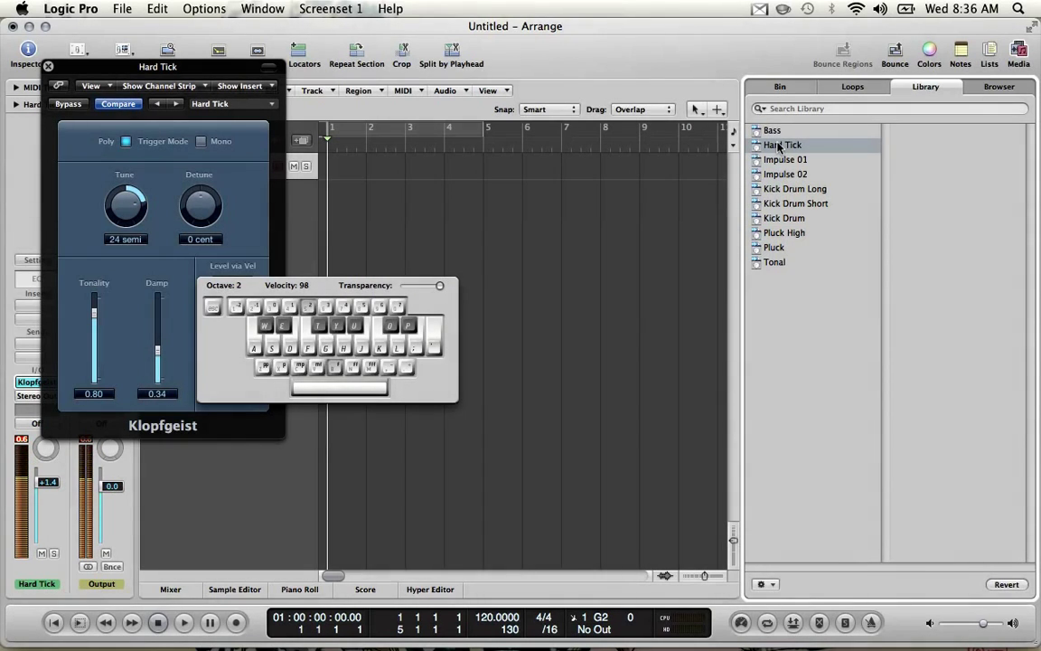
key(super+k)
Close the plug-in window, reset the track volume to 0.0 dB and rename the track Click
click(49, 67)
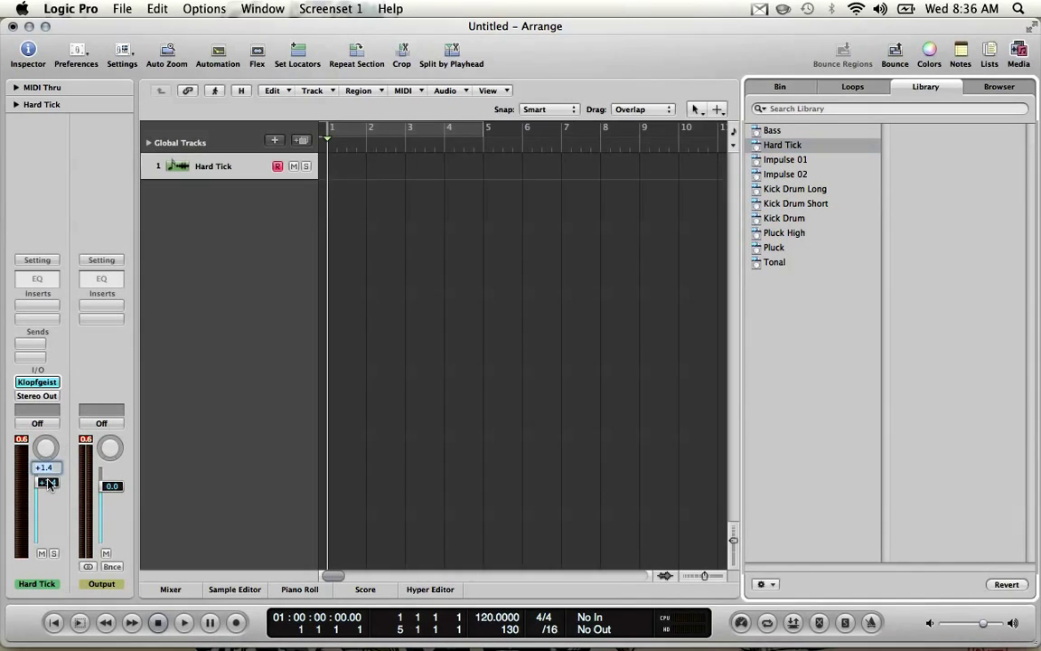
alt+click(49, 484)
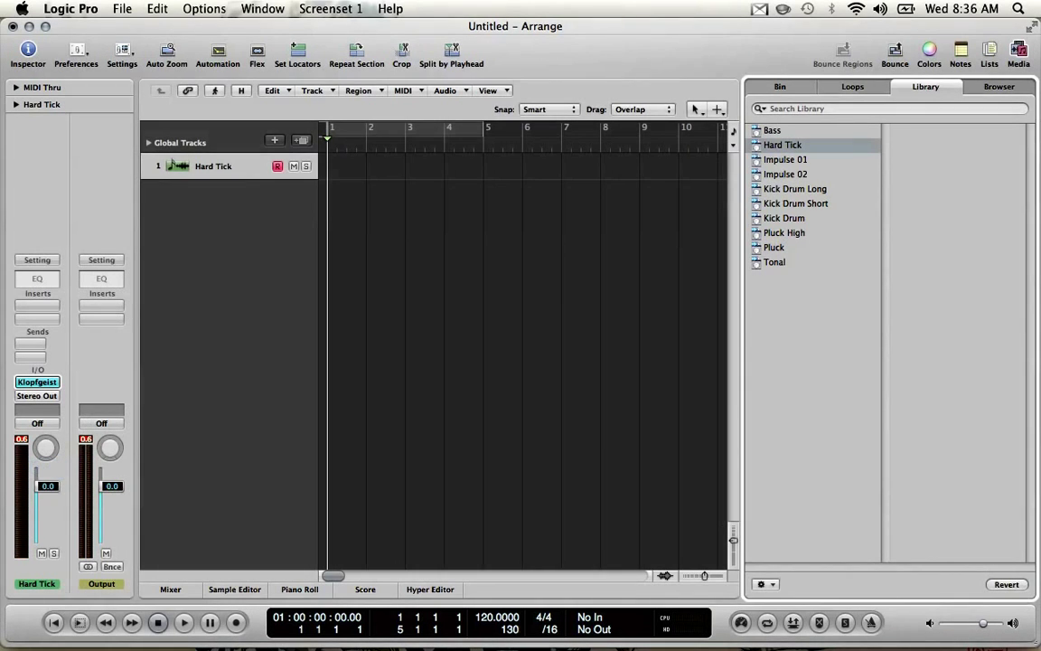
double_click(222, 159)
text(Click)
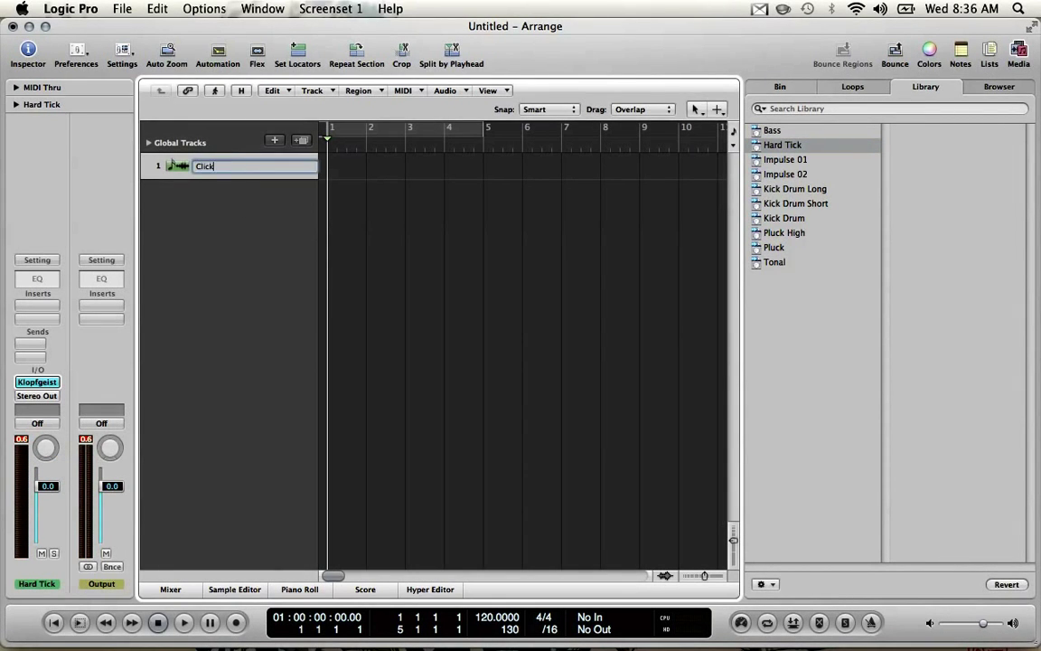
key(Return)
Create an empty MIDI region at bar 1 and open it in an enlarged Piano Roll
right_click(331, 175)
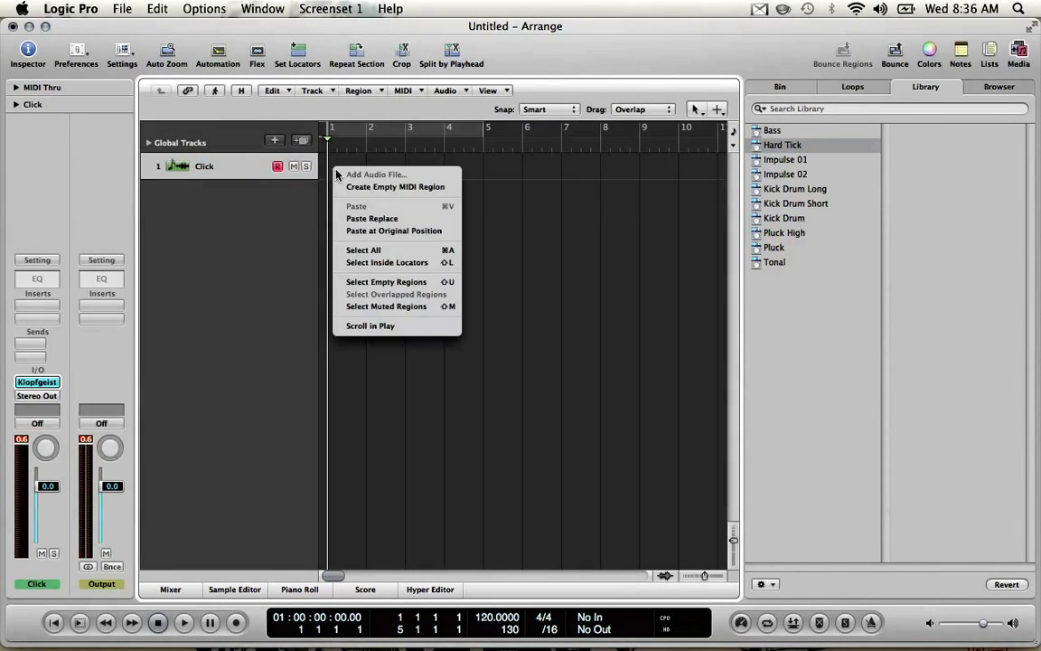
click(347, 188)
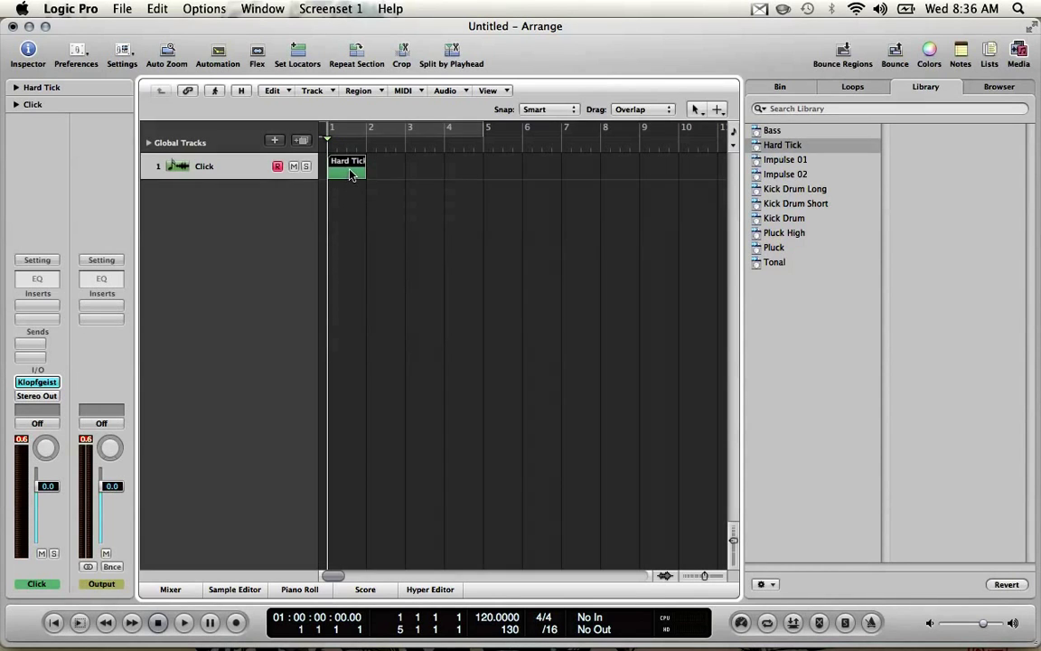
key(p)
click(430, 384)
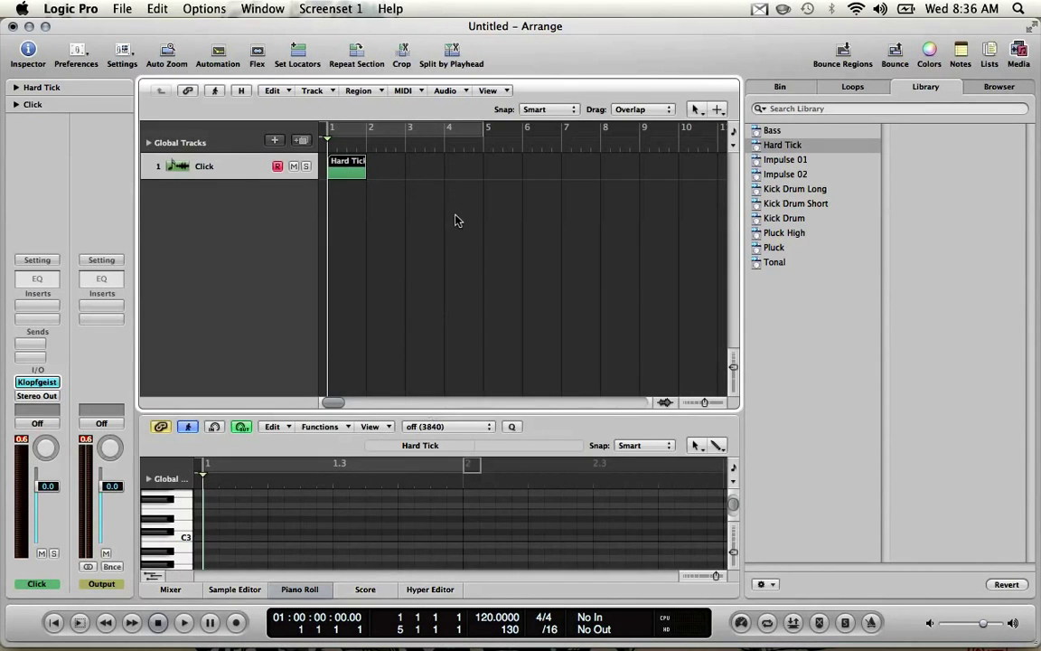
drag(425, 351, 425, 195)
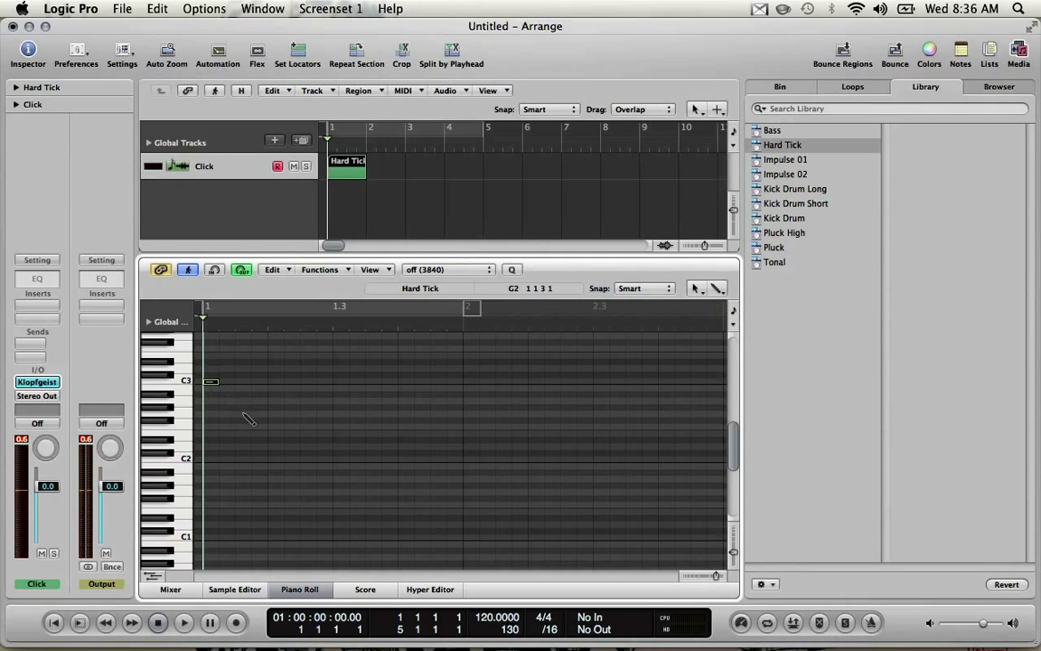
Pencil in the one-bar tick pattern starting with a C3 downbeat and play it back
click(209, 381)
click(243, 427)
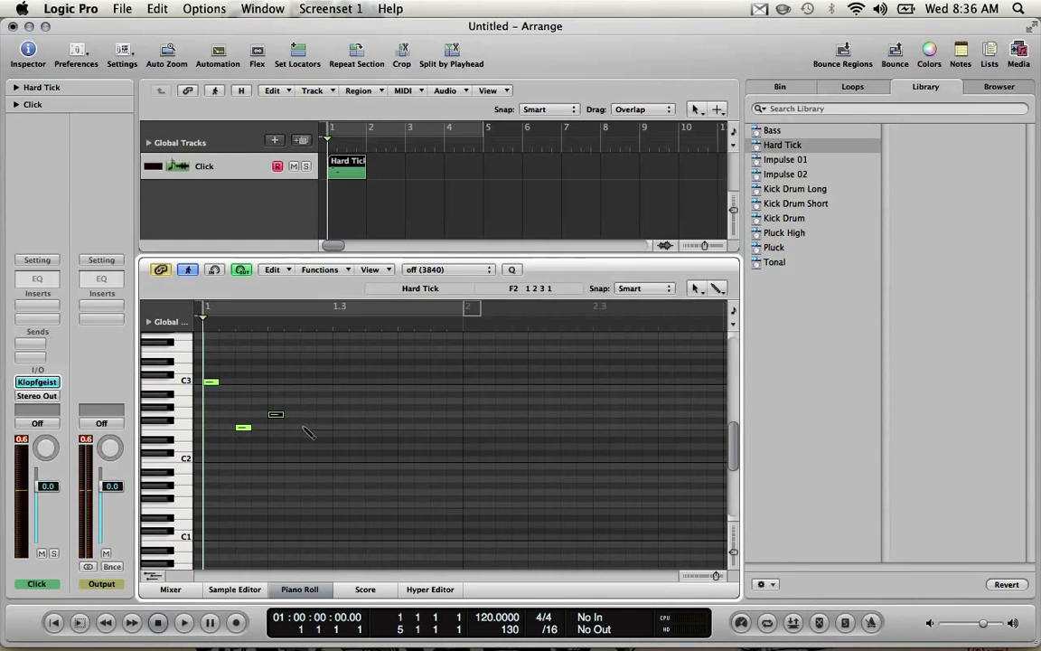
click(274, 414)
click(308, 426)
click(339, 414)
click(373, 427)
click(406, 414)
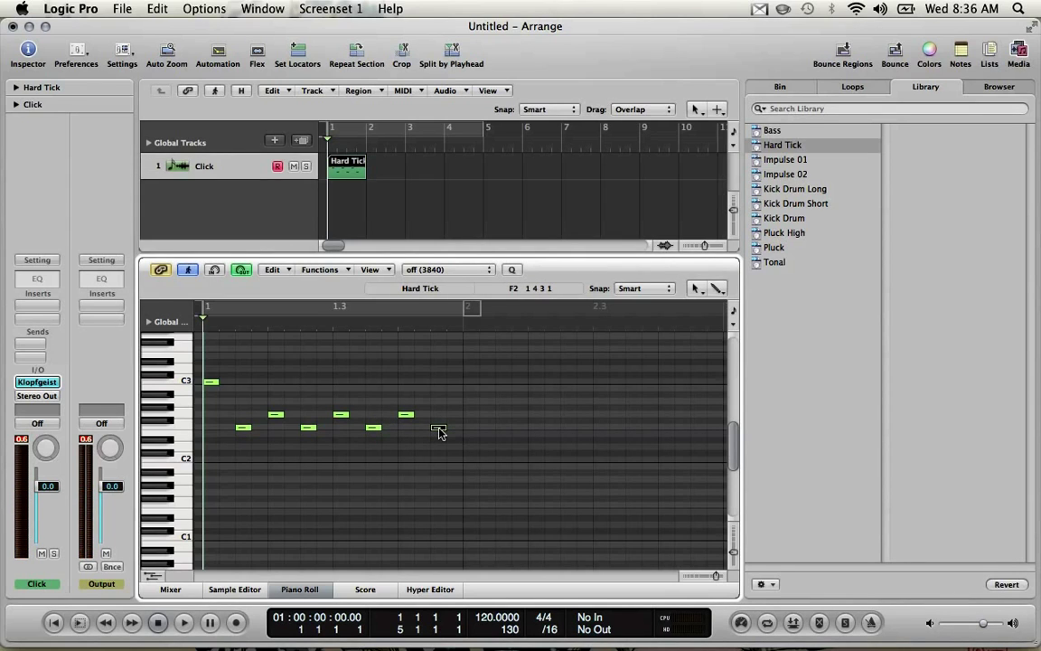
key(space)
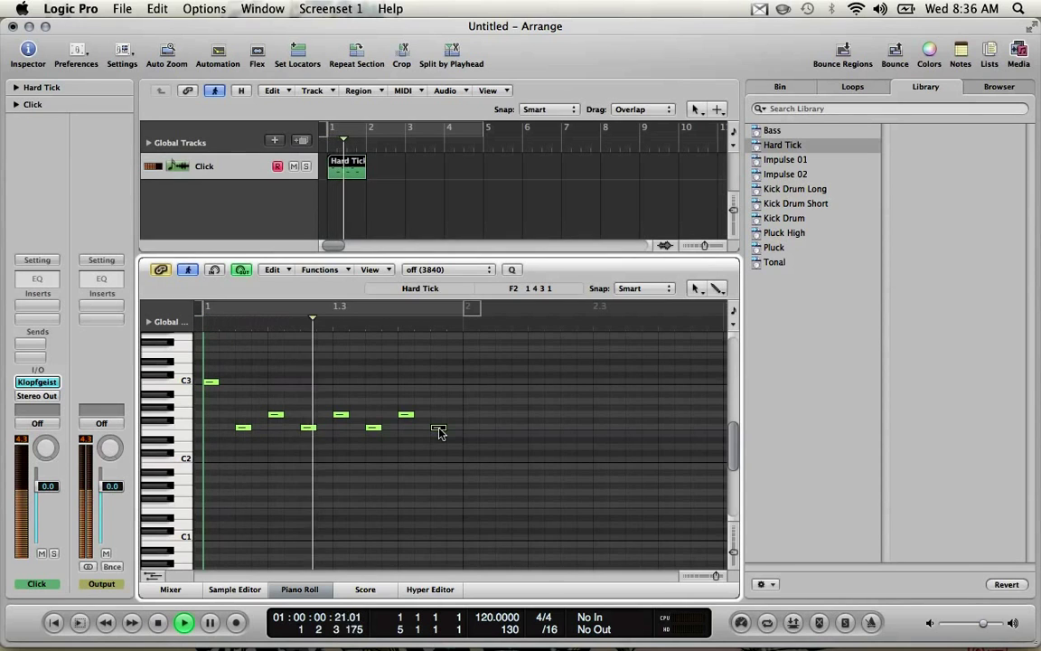
key(space)
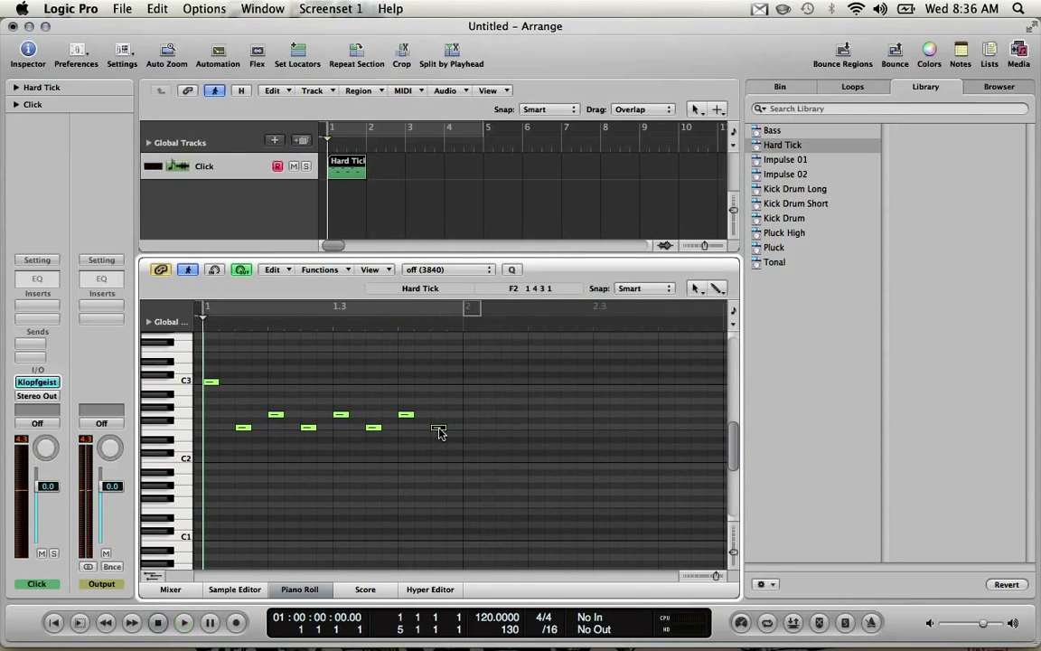
Raise the downbeat two semitones, increase its velocity with the Velocity Tool, and play to check
drag(255, 400, 405, 402)
click(210, 382)
drag(211, 383, 209, 373)
click(717, 288)
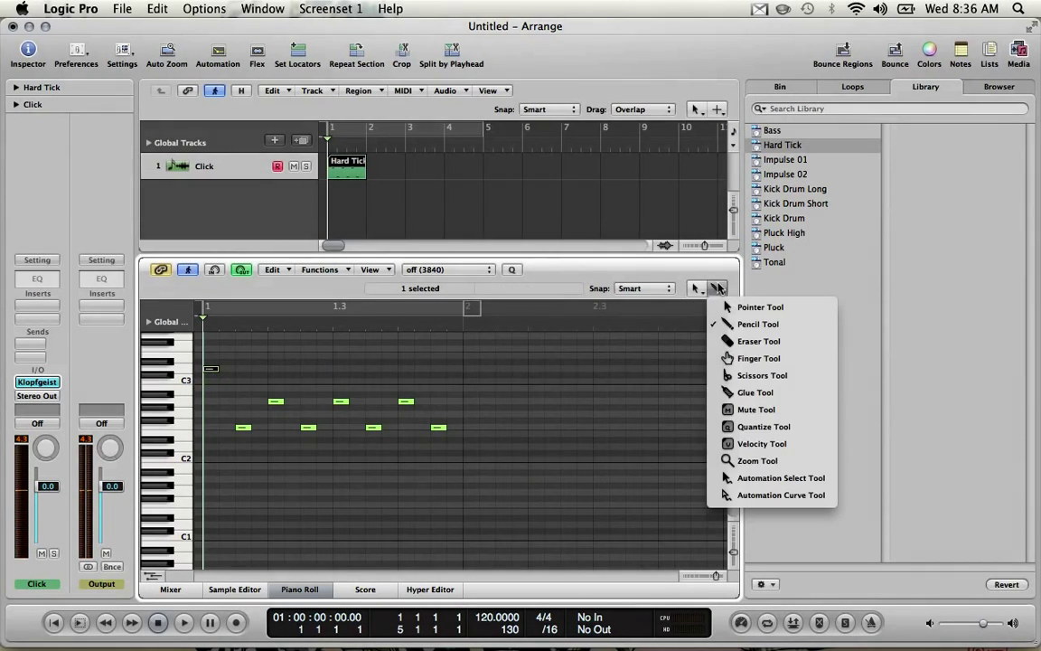
click(728, 444)
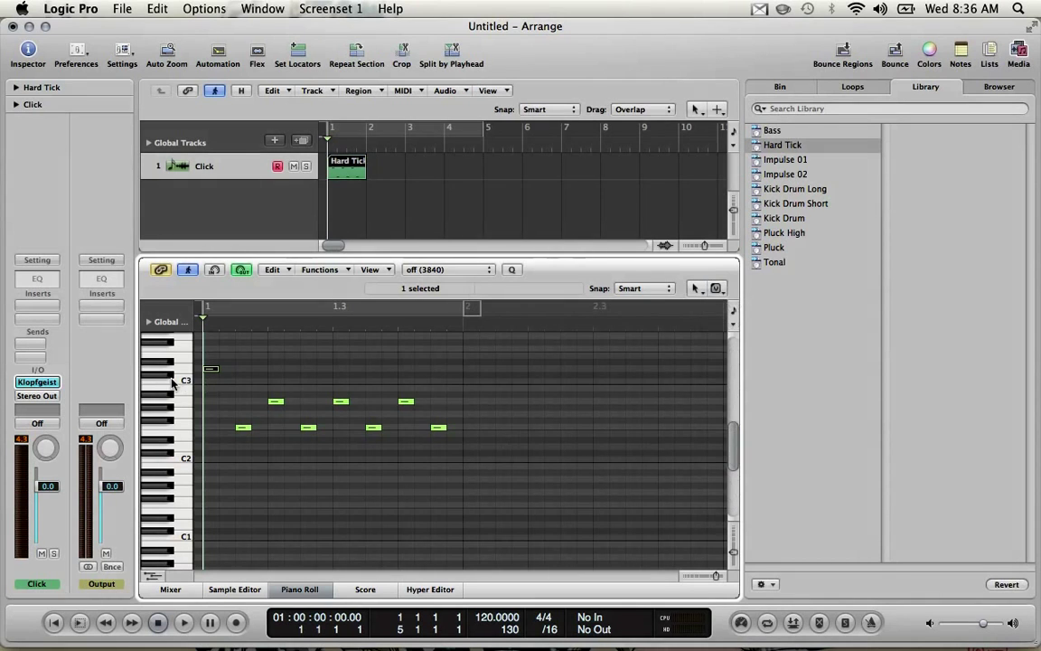
mouse_move(210, 369)
mouse_down()
mouse_move(209, 332)
mouse_move(211, 366)
mouse_up()
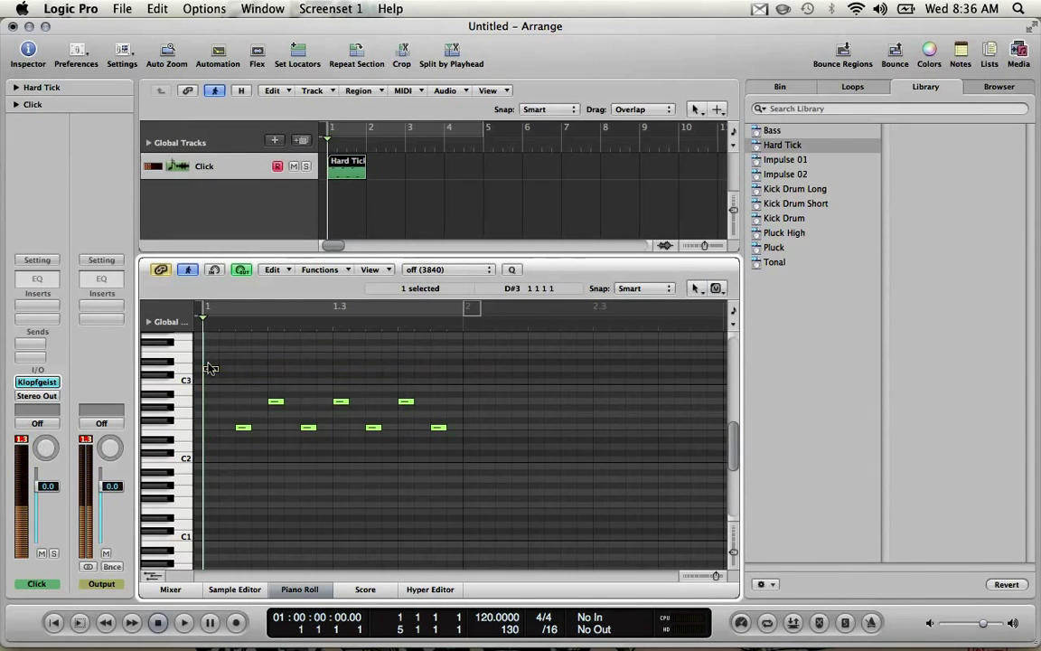
key(space)
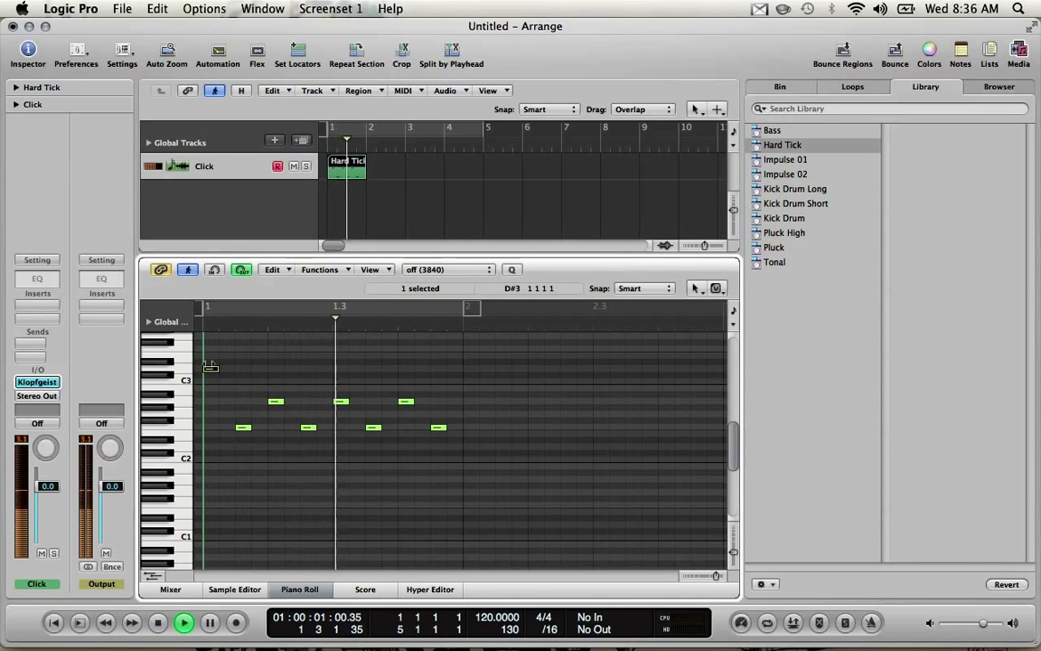
key(space)
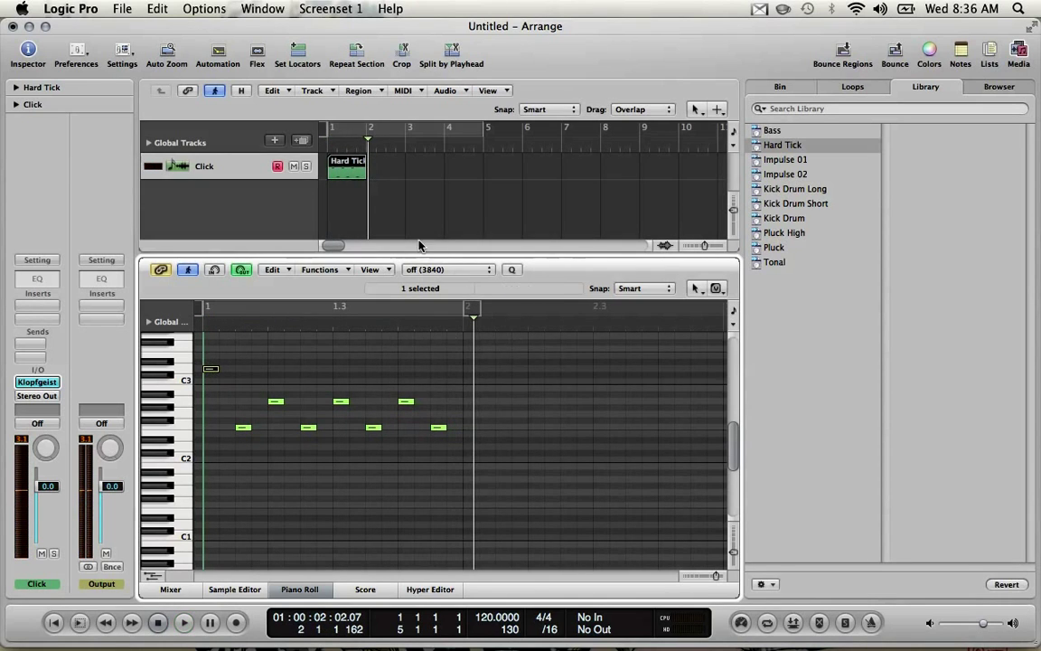
Repeat the Hard Tick region with Cmd+R along the Click track to about bar 125
click(410, 192)
click(347, 165)
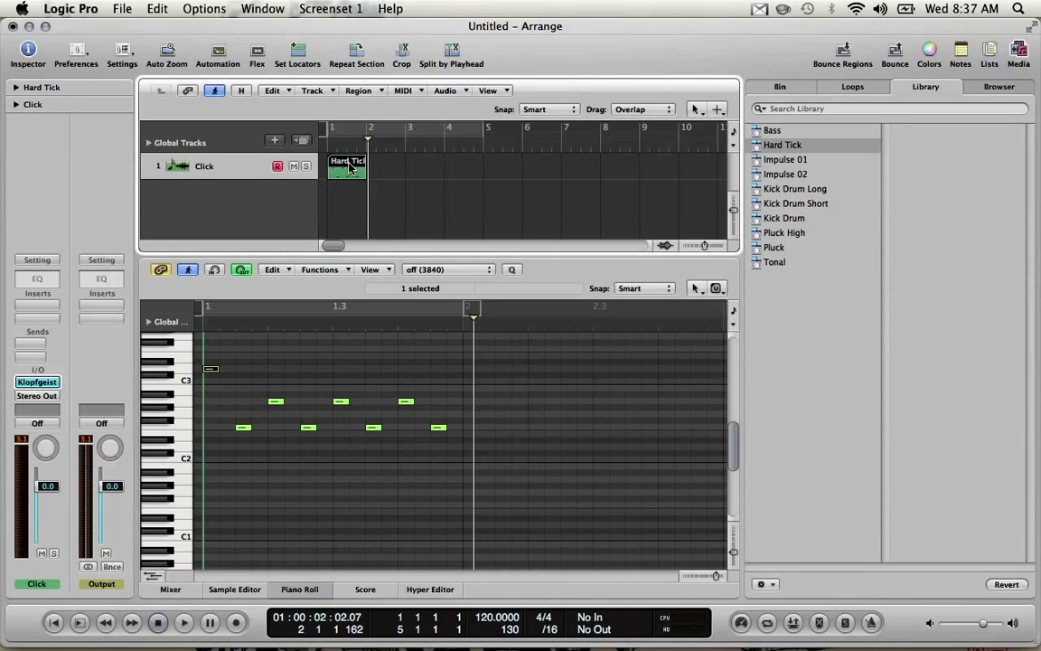
key(super+r)
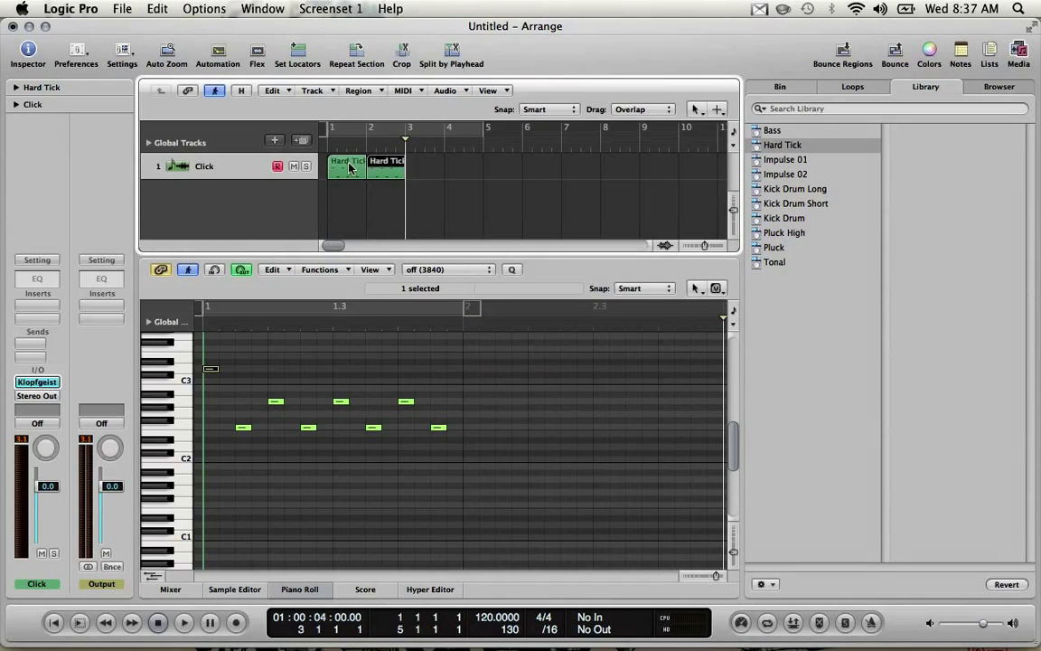
key(super+r)
key(super+r)
shift+click(411, 179)
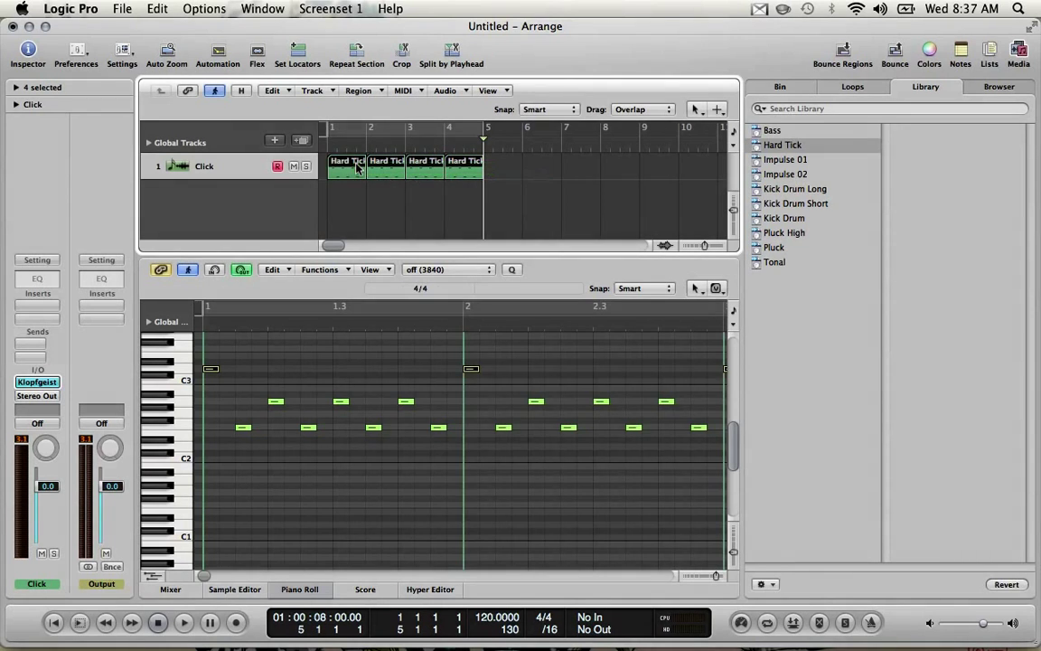
key(super+r)
key(super+r)
key(super+r)
key(super+r)
key(super+r)
key(super+r)
key(super+r)
key(super+r)
key(super+r)
key(super+r)
key(super+r)
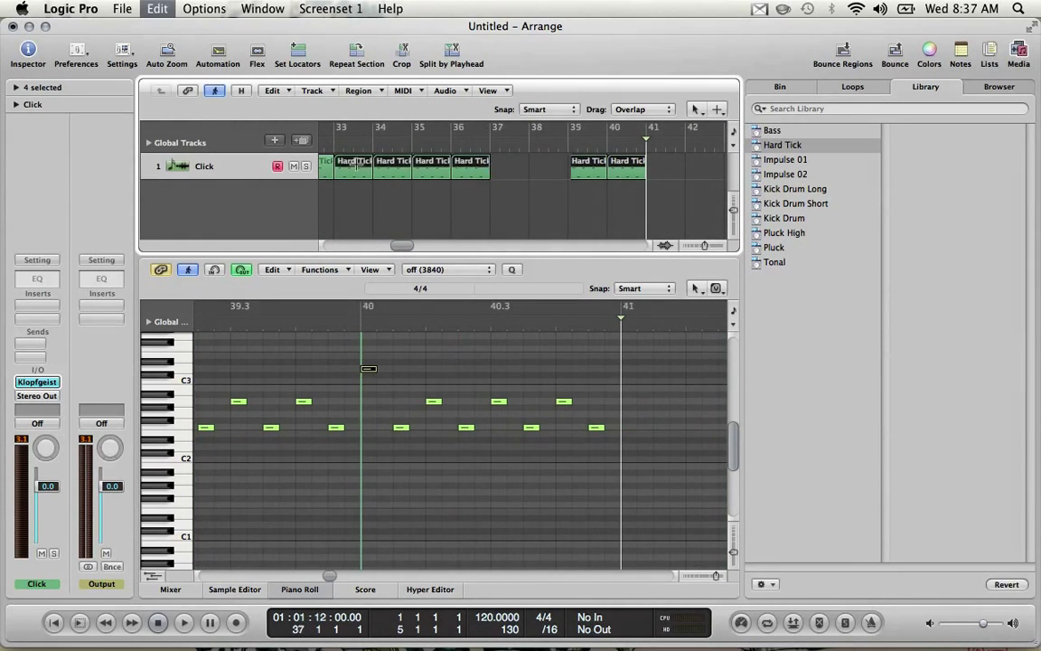
key(super+r)
key(super+r)
key(super+r)
key(super+r)
key(super+r)
key(super+r)
key(super+r)
key(super+r)
key(super+r)
key(super+r)
key(super+r)
key(super+r)
key(super+r)
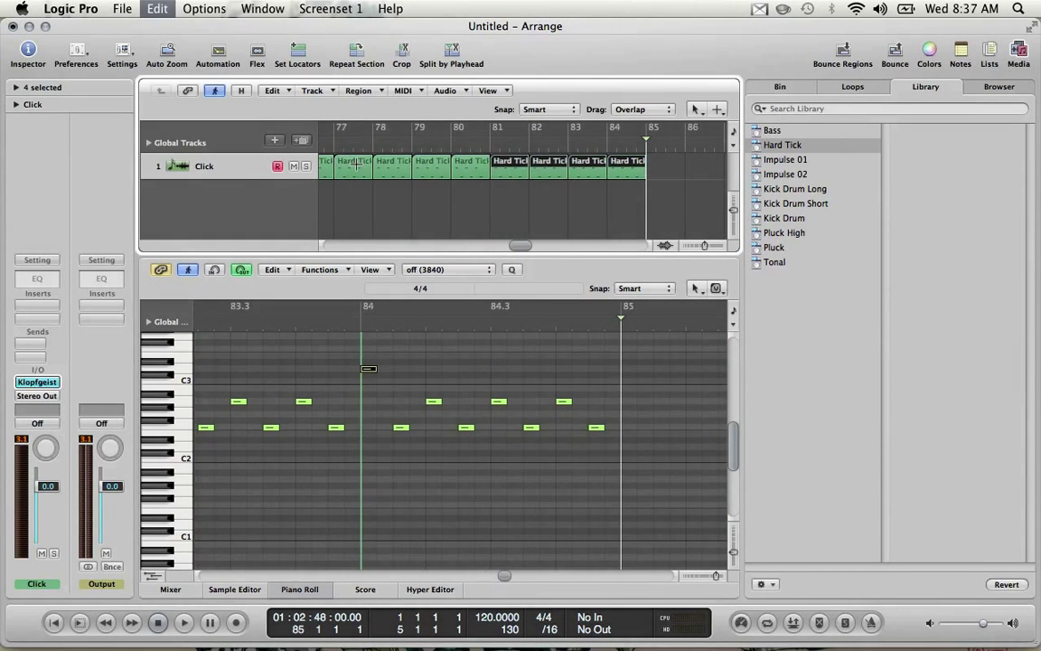
key(super+r)
key(super+r)
key(super+r)
key(super+r)
key(super+r)
key(super+r)
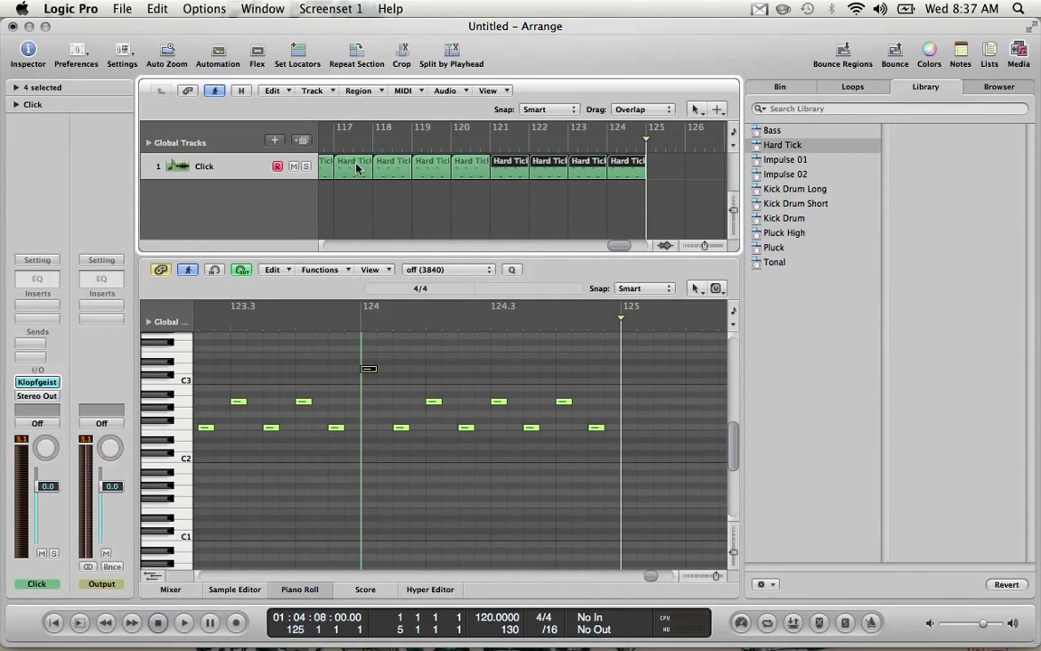
key(Return)
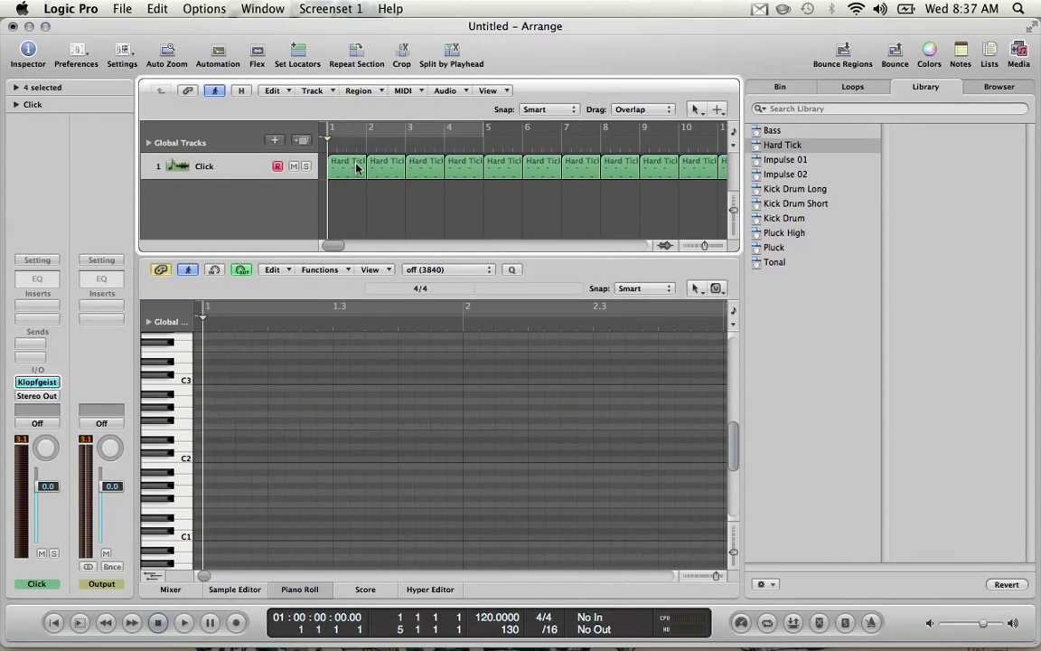
click(301, 92)
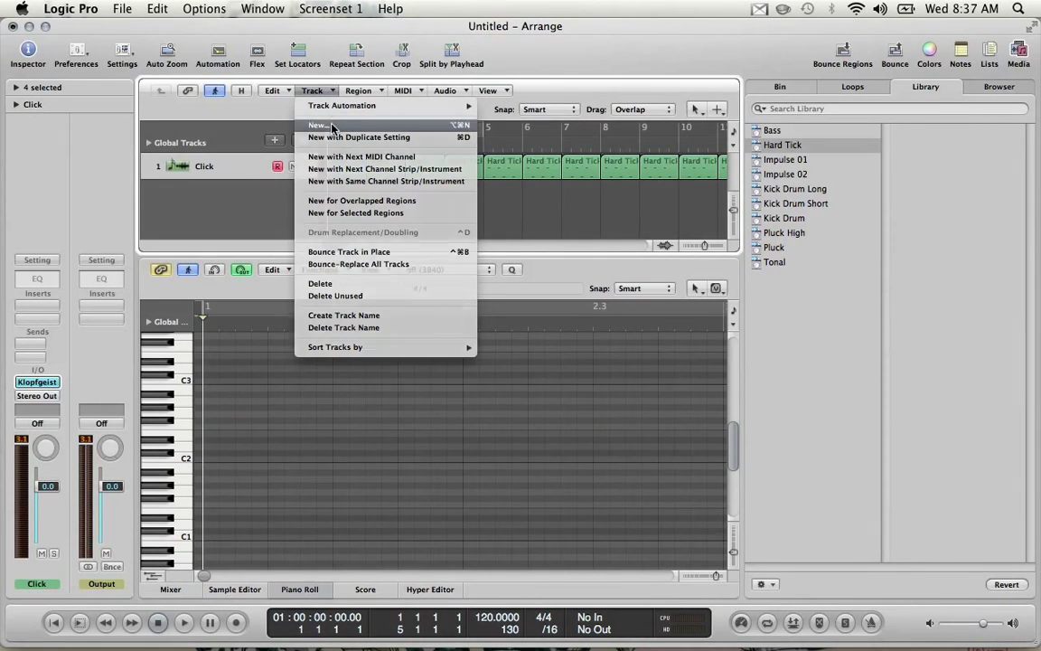
Create an audio track and load 'God You Are My God - 115 - Cues Only' onto it
click(332, 127)
click(447, 89)
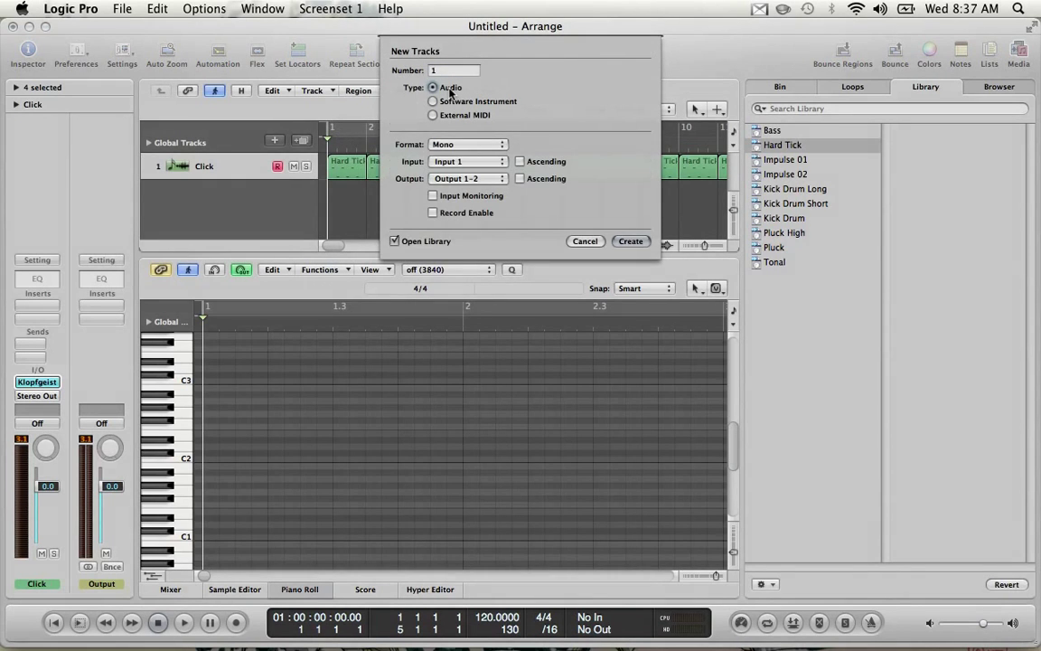
key(Return)
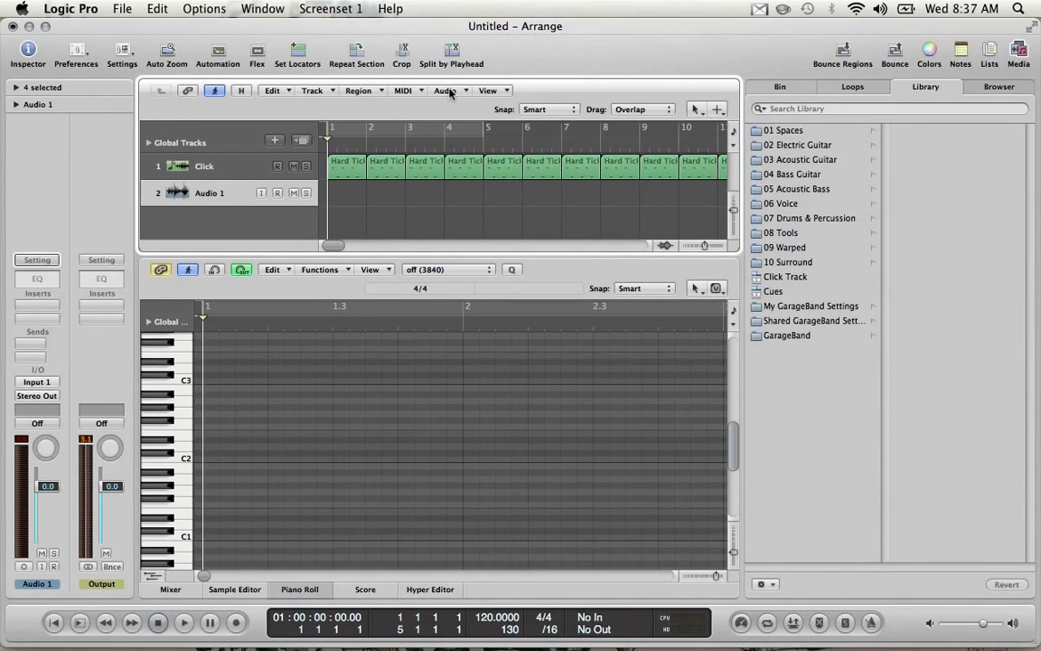
right_click(336, 197)
click(342, 200)
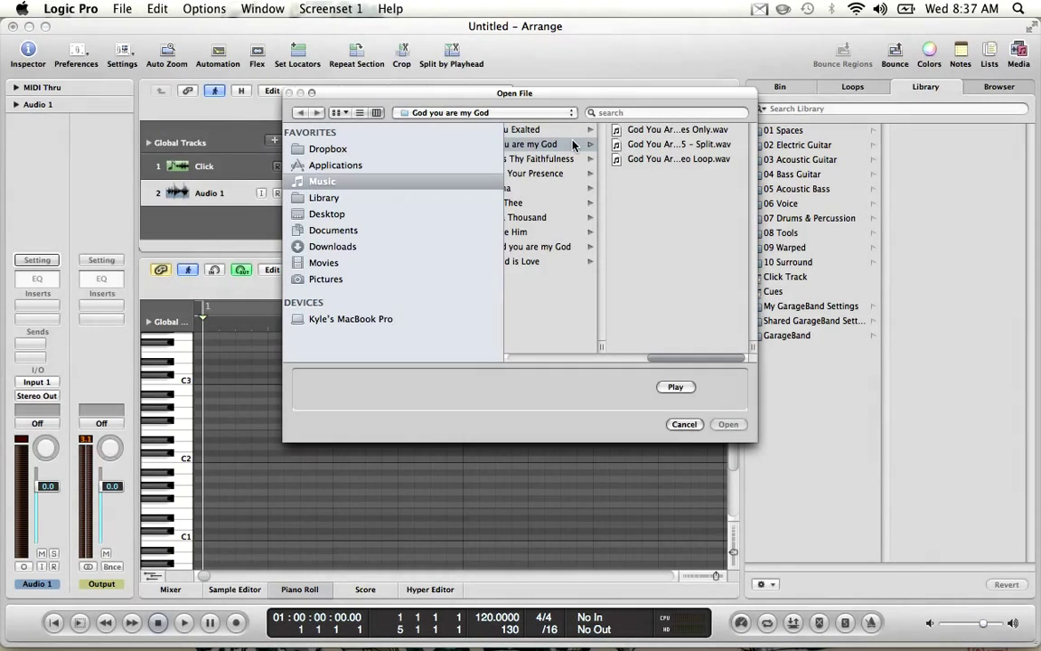
click(701, 147)
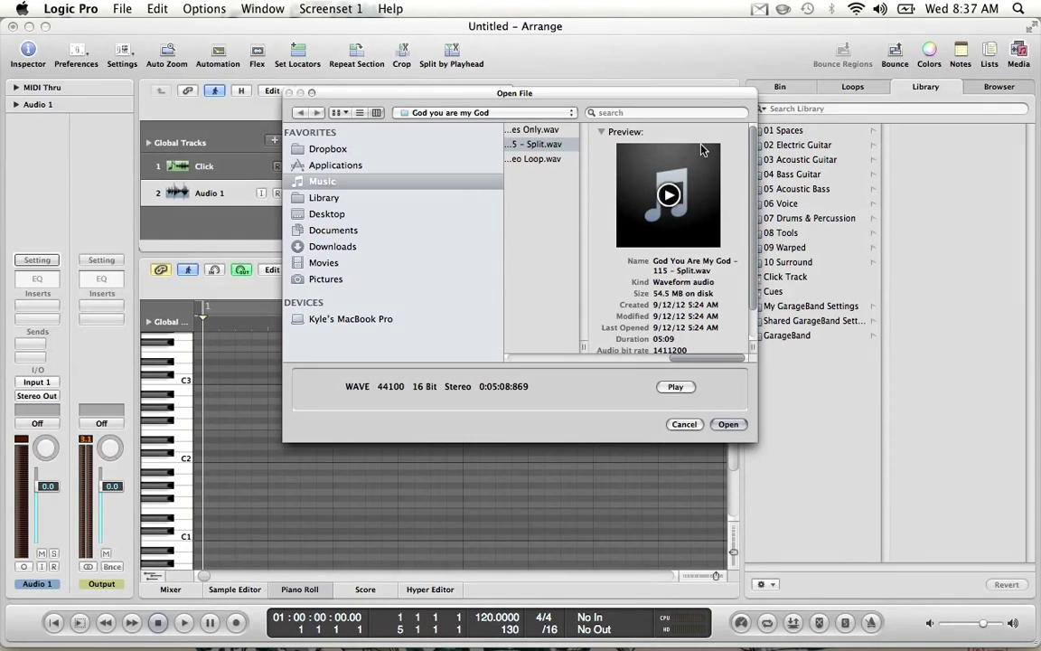
click(554, 131)
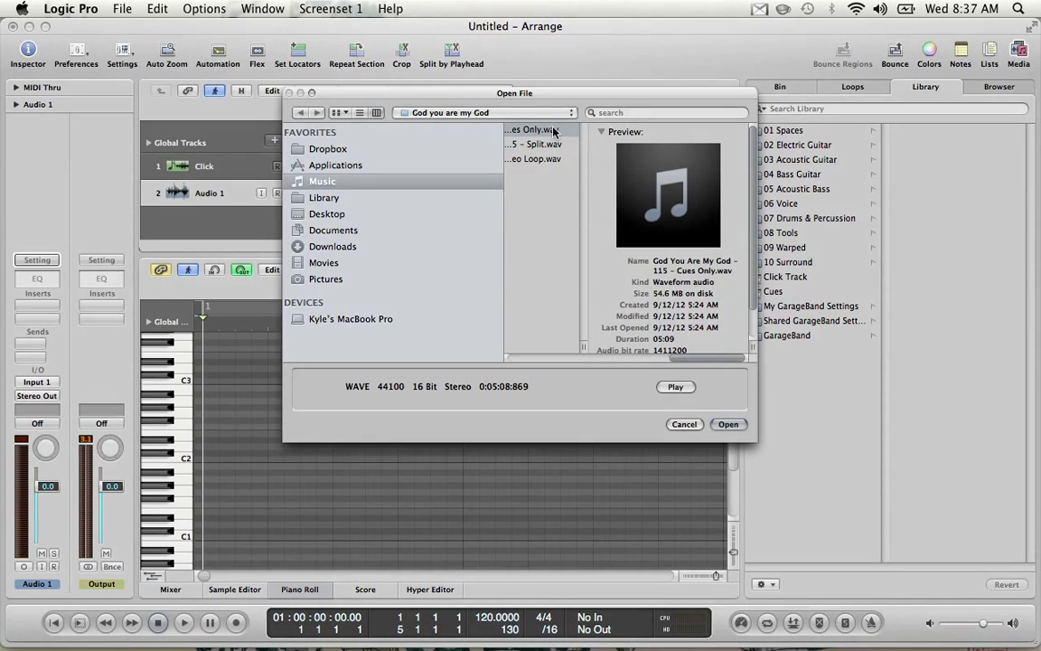
double_click(554, 131)
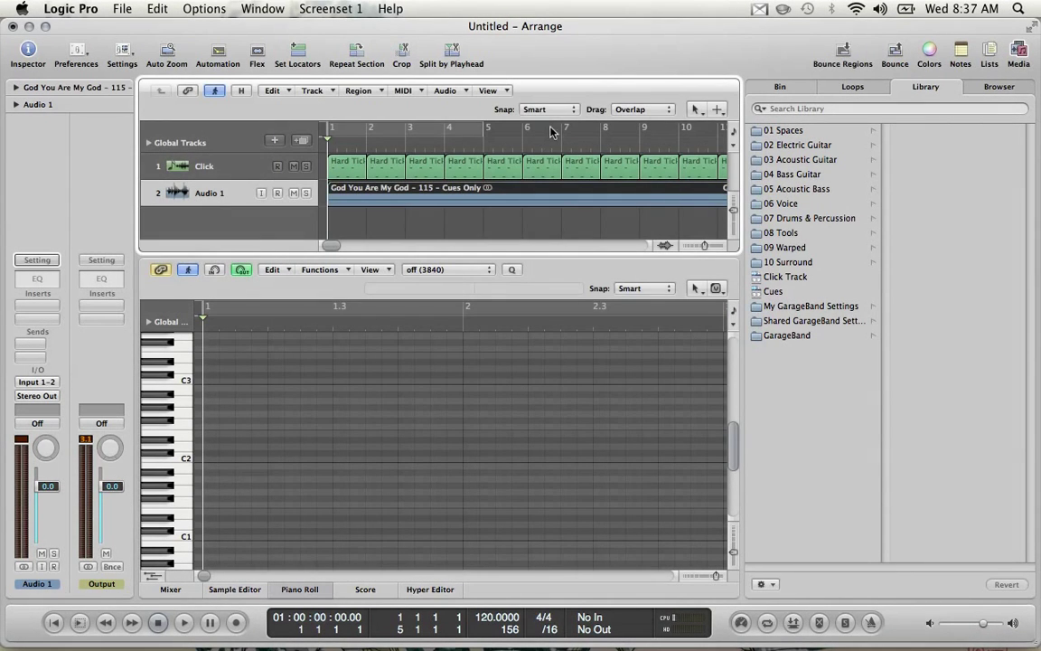
click(314, 94)
Create a second audio track and load the Stereo Loop file onto it
click(318, 125)
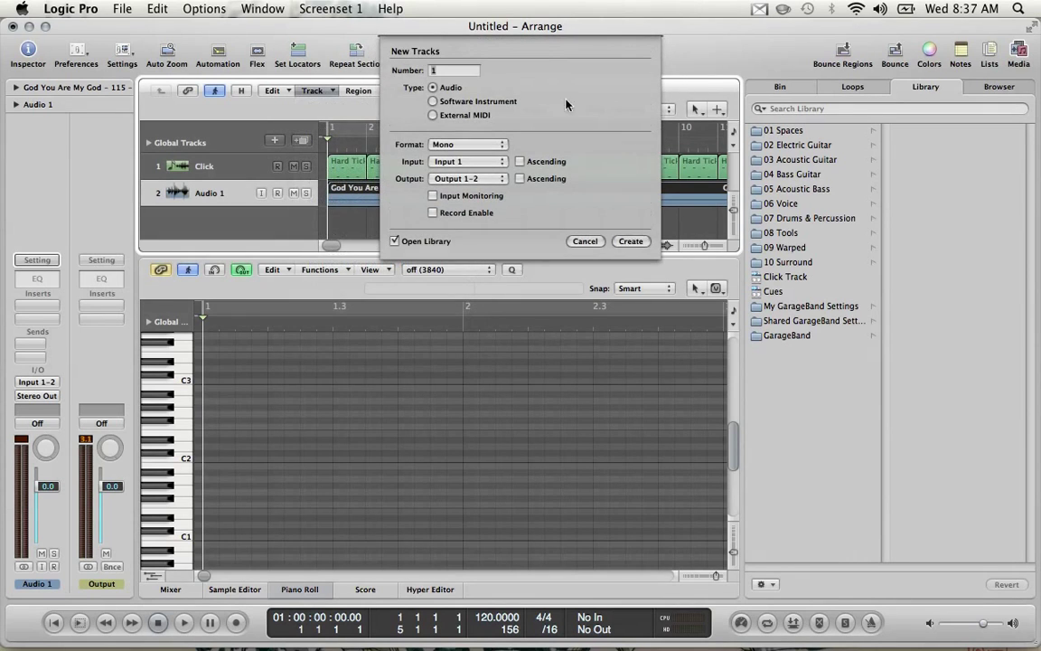
key(Return)
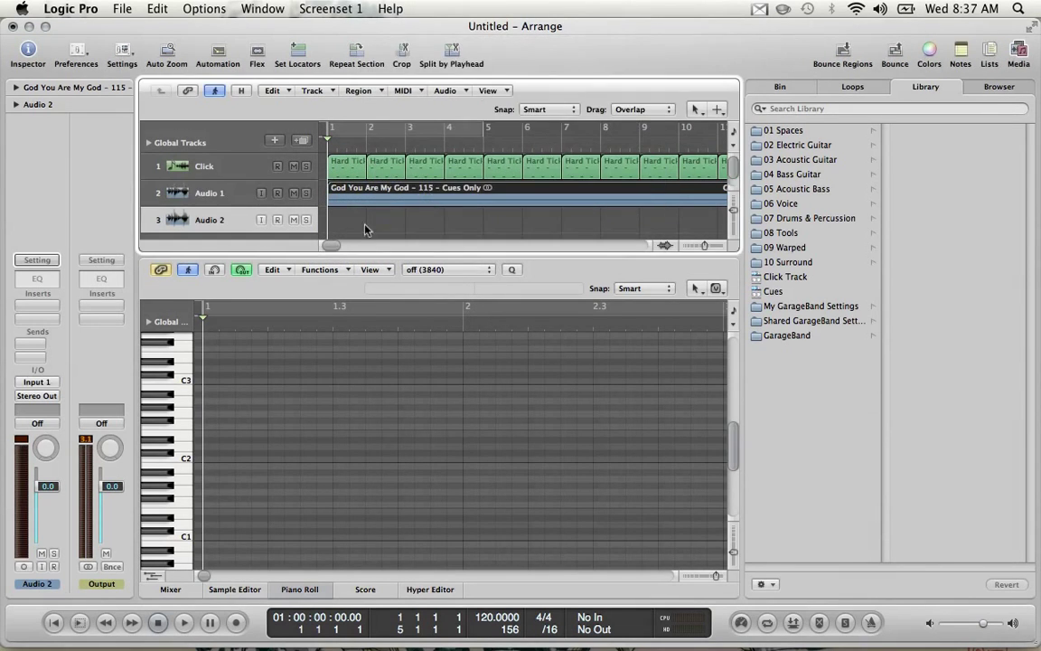
right_click(337, 224)
click(345, 223)
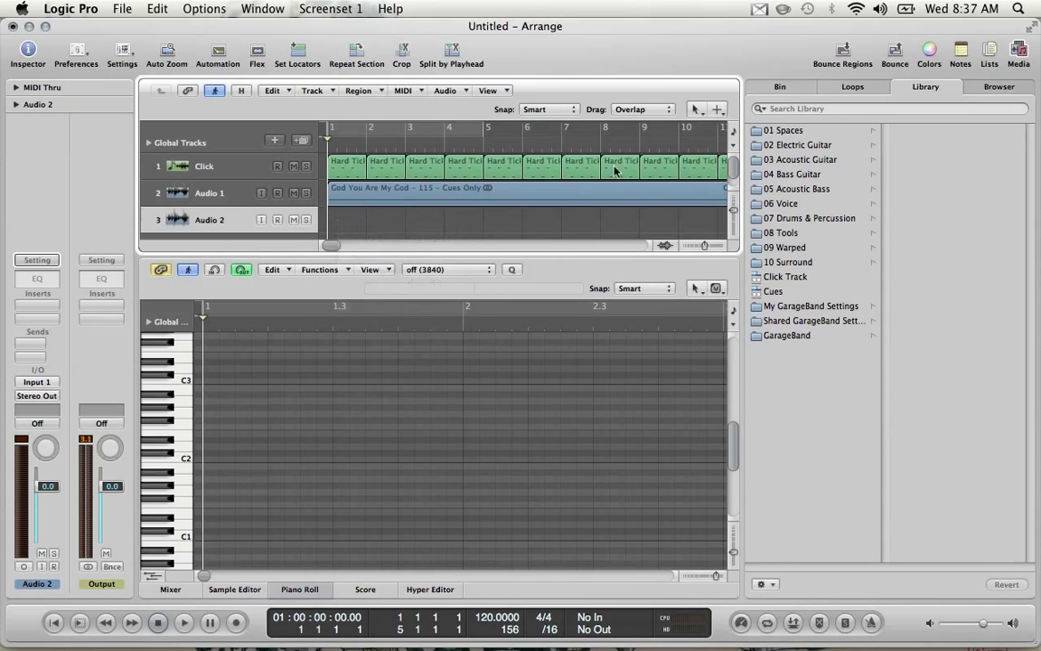
double_click(705, 162)
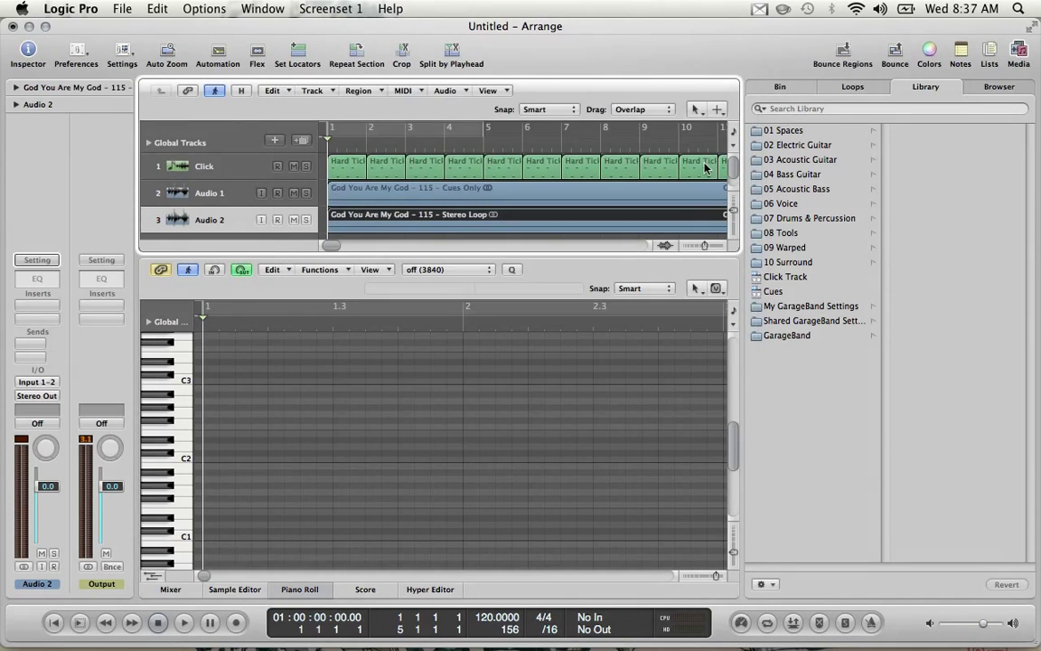
Rename the audio tracks Cues and Loop and enlarge the track area
double_click(210, 192)
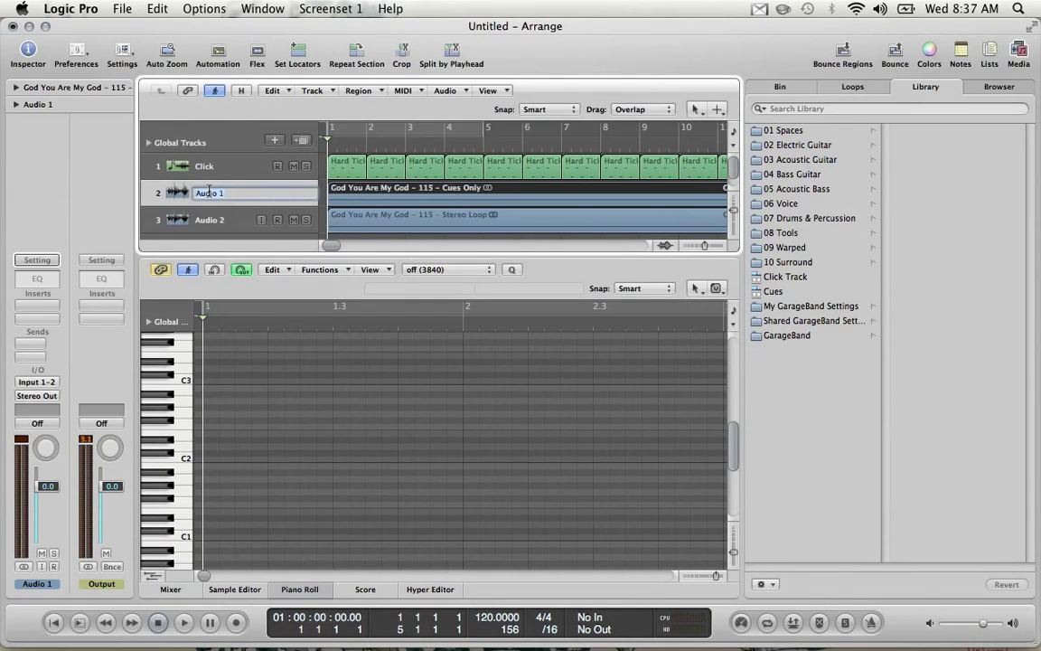
text(Cues)
key(Return)
double_click(200, 221)
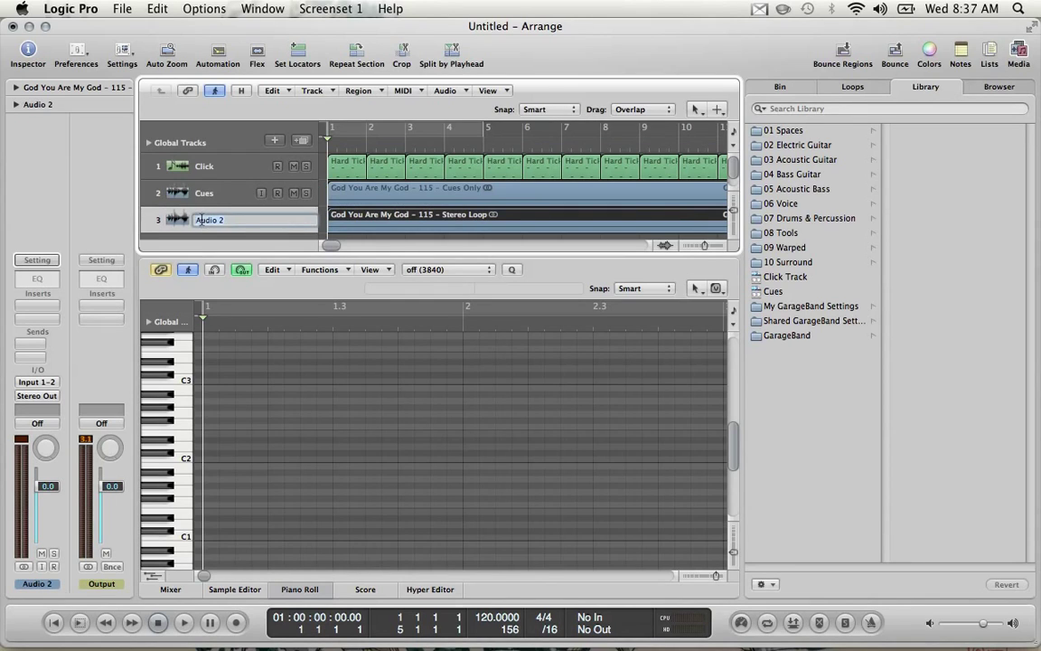
text(Loop)
key(Return)
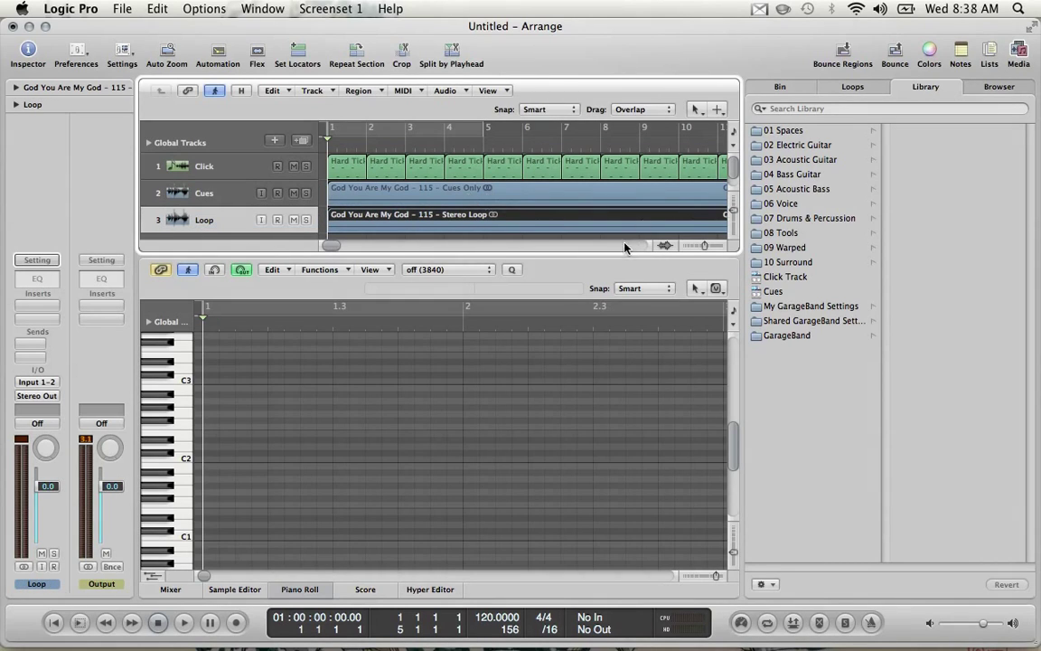
drag(615, 251, 616, 298)
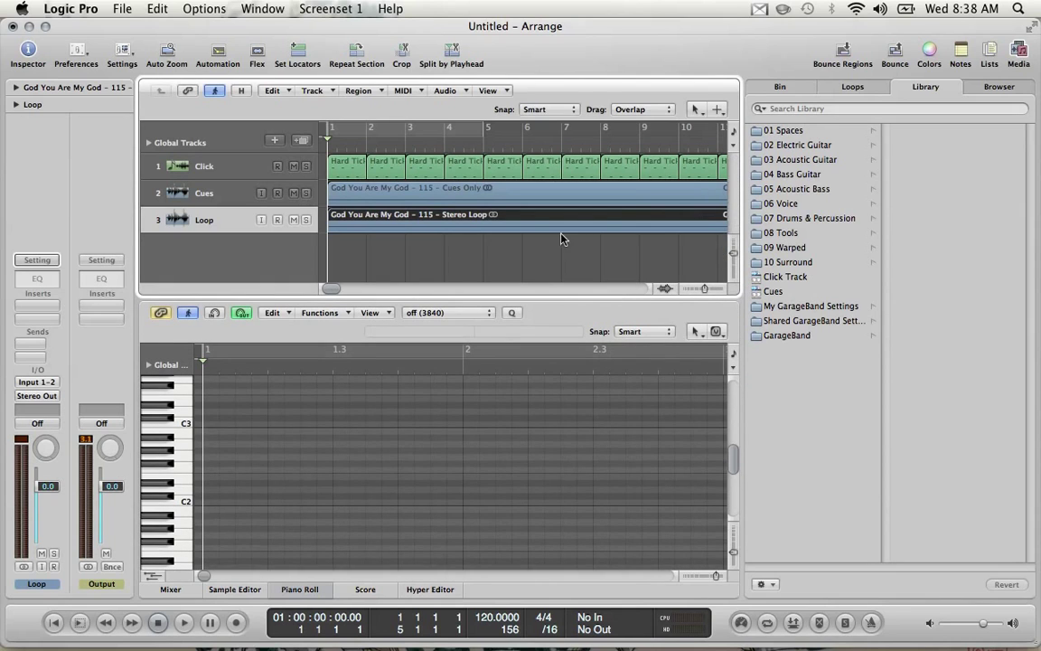
Set the tempo to 115 and raise the Cues fader about 3 dB during playback
double_click(498, 617)
key(Return)
key(space)
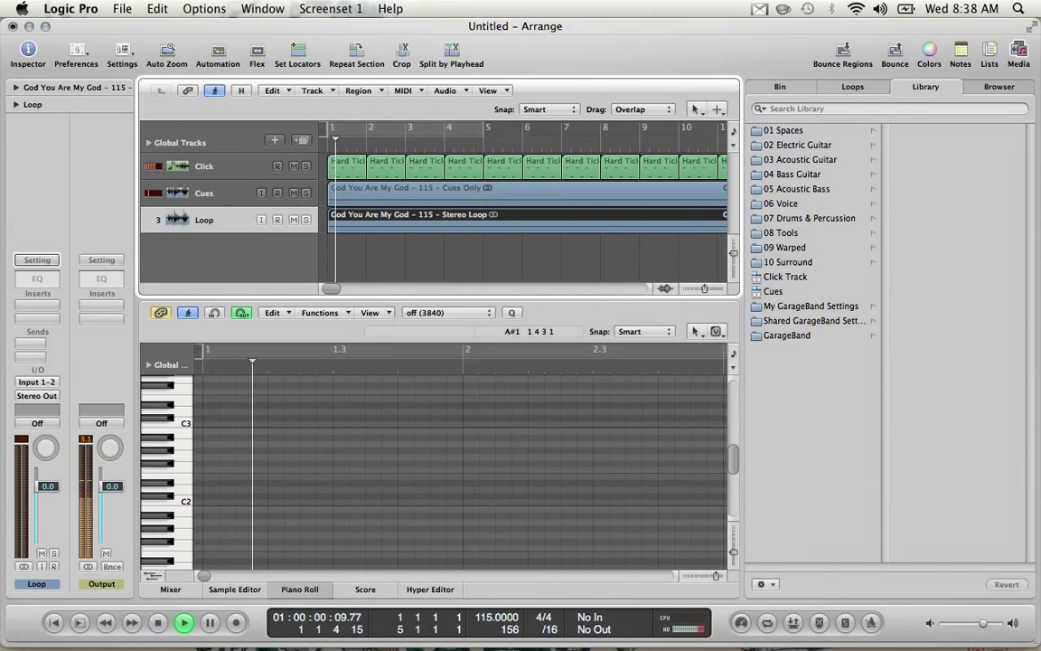
click(217, 192)
drag(42, 485, 42, 476)
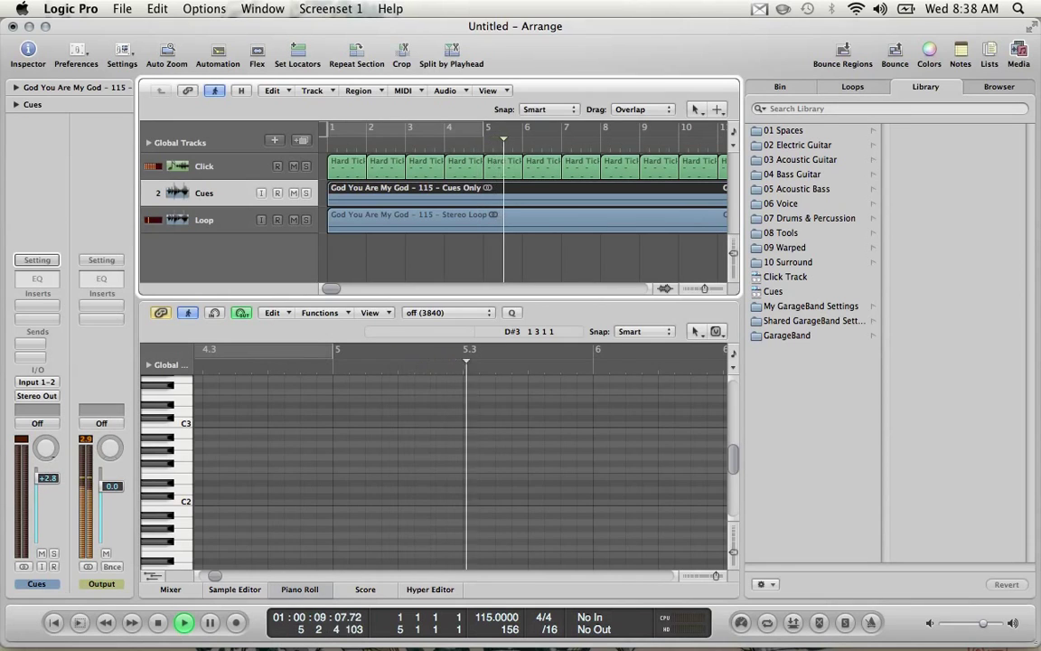
Select the Loop track, close the lower editor and replay from bar 1
click(229, 219)
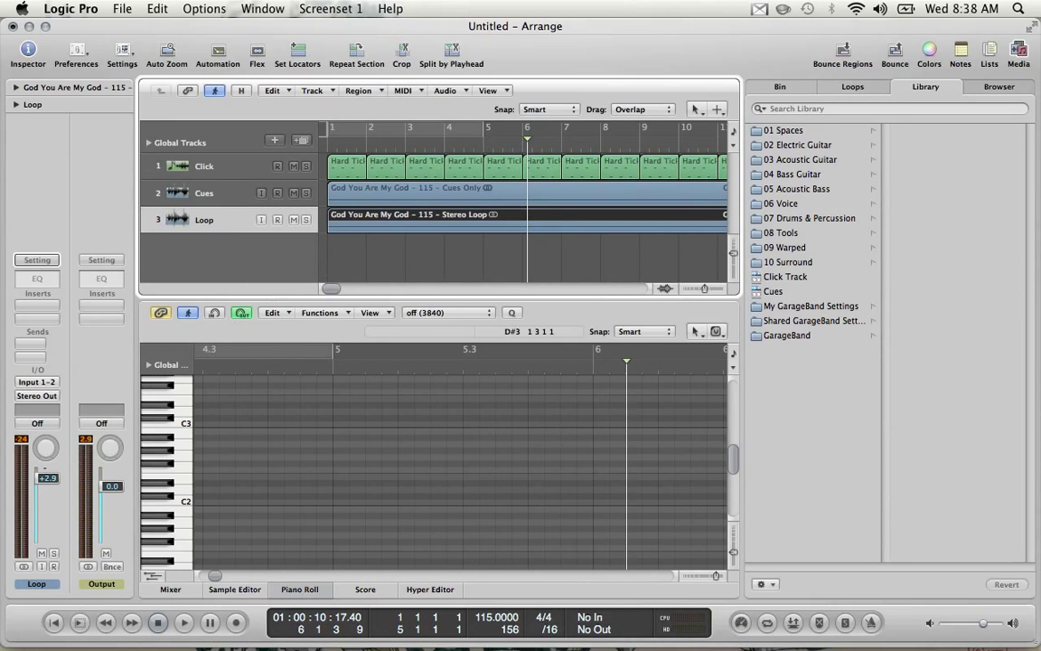
key(n)
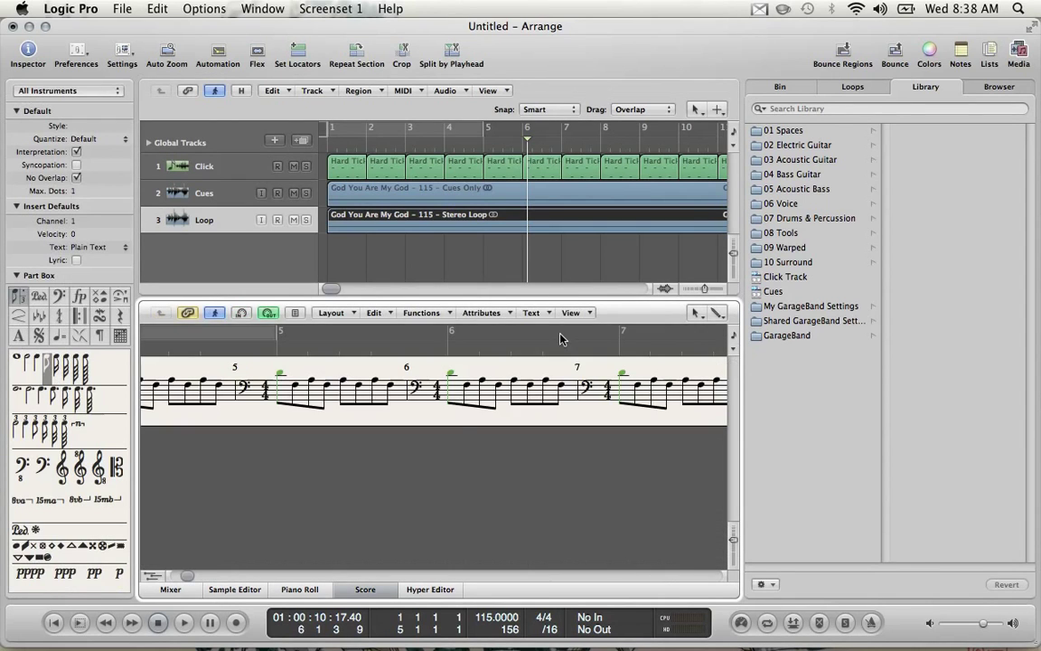
click(378, 592)
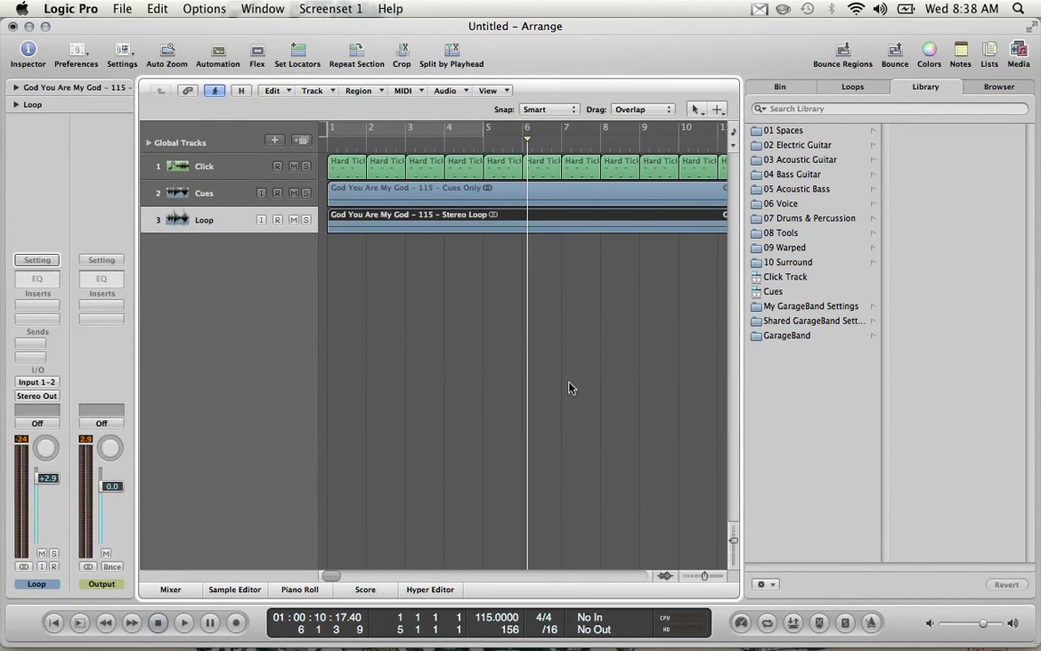
key(Return)
key(space)
key(space)
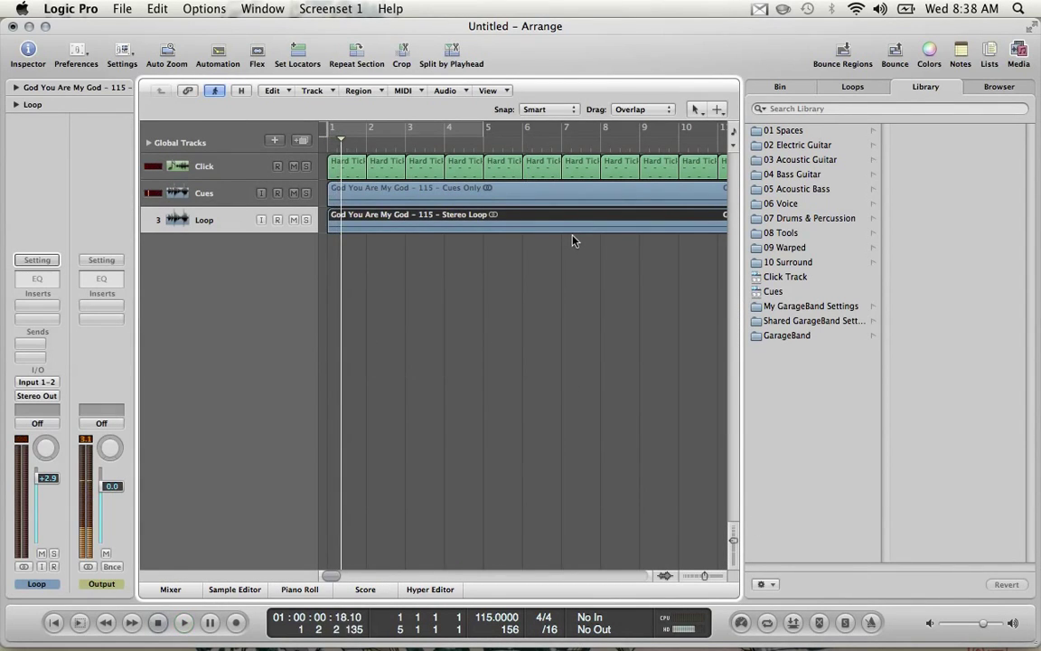
key(Return)
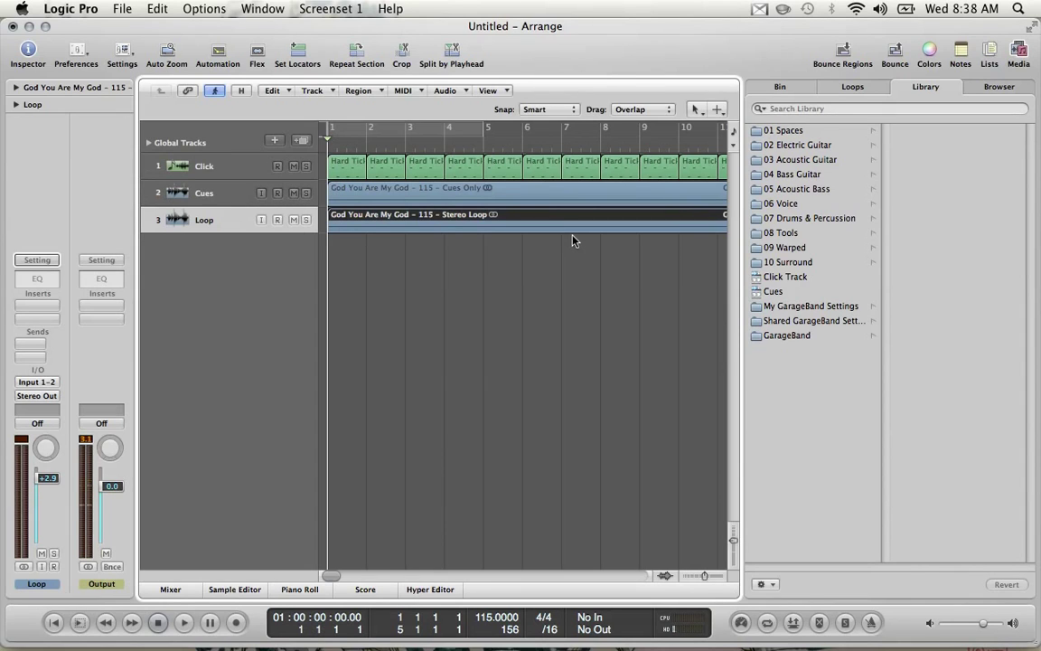
click(365, 150)
Create a marker at bar 1, rename it Intro, and play to check it
key(Return)
right_click(328, 150)
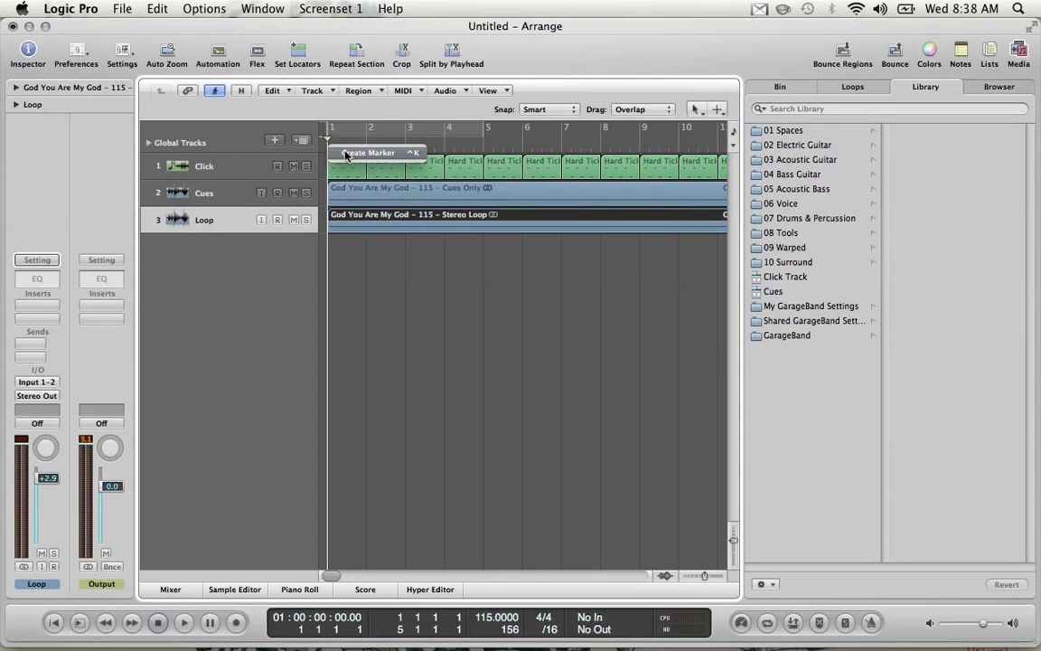
click(345, 154)
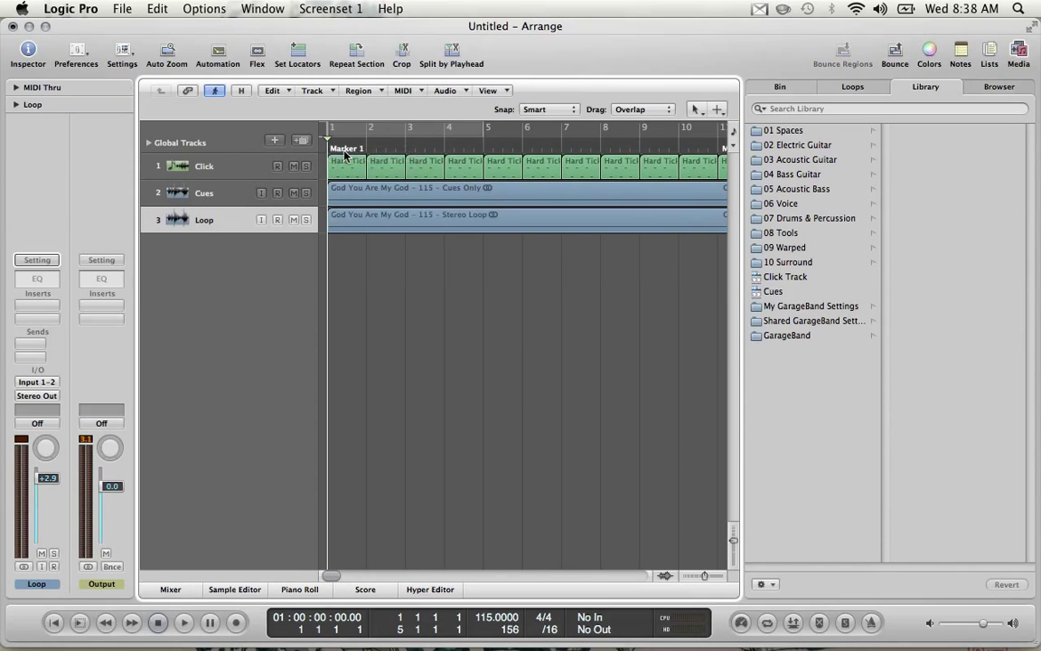
right_click(335, 149)
click(360, 165)
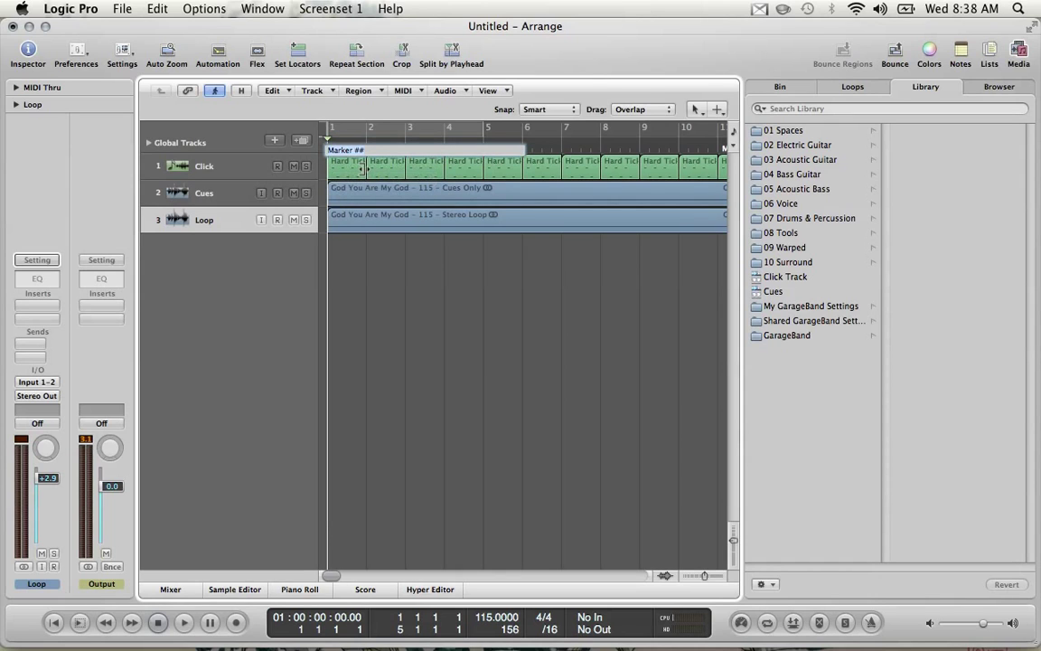
text(Intro)
key(Return)
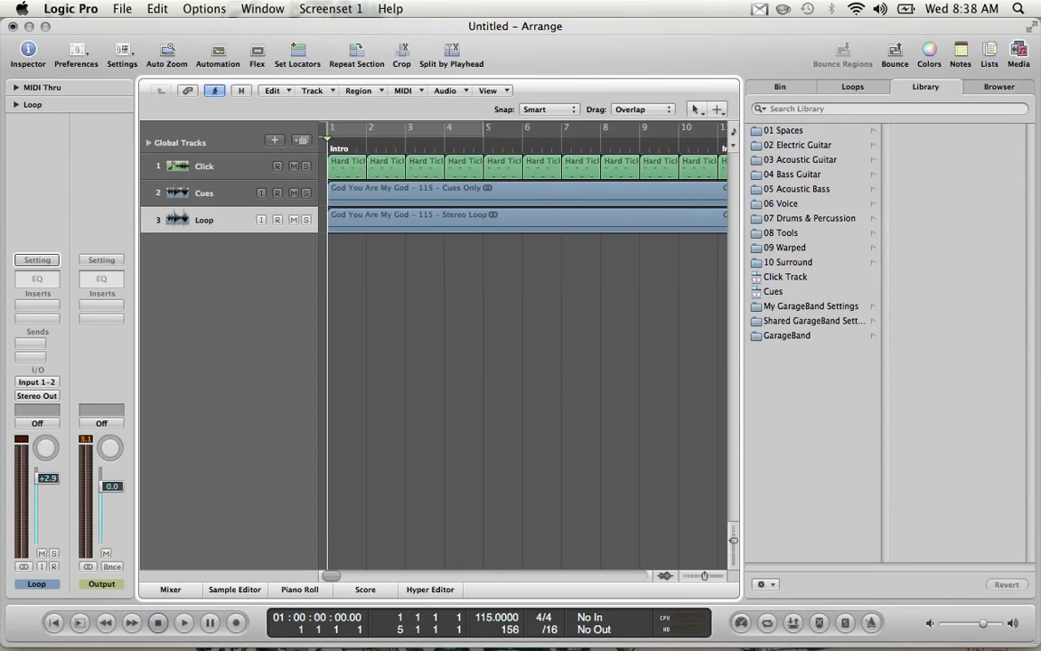
key(space)
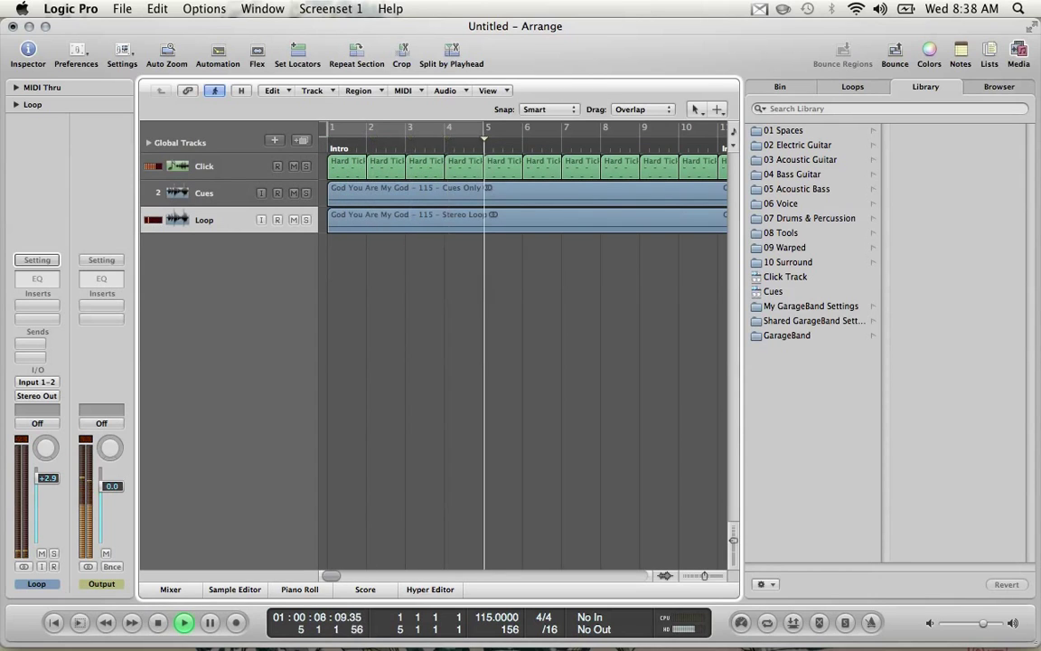
key(space)
Open the Cues Only region's waveform in the editor and audition the song from the ruler
click(217, 165)
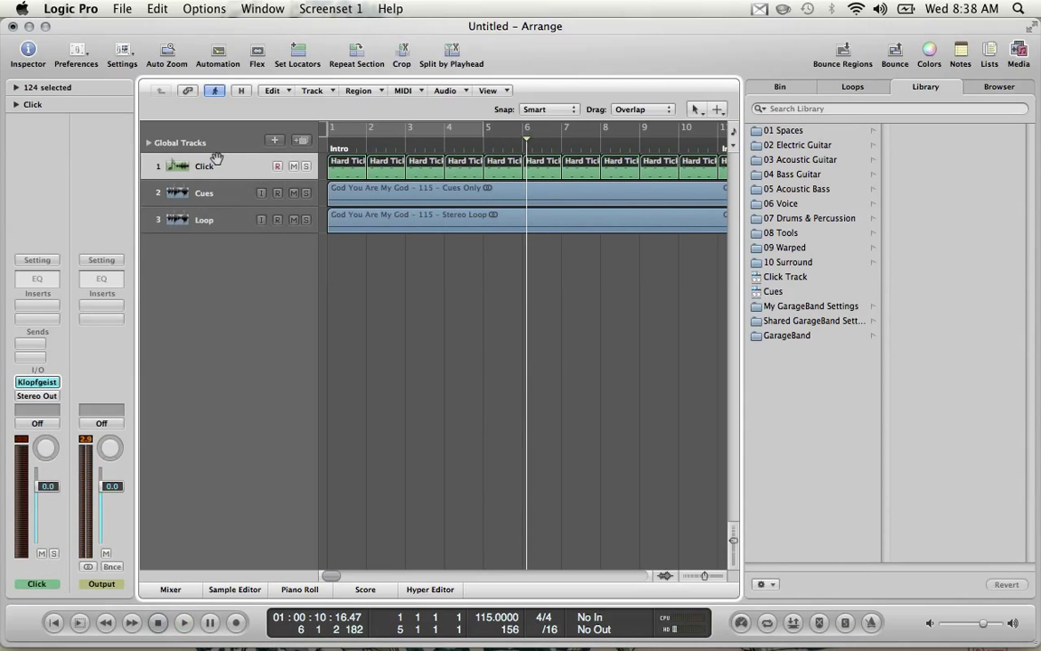
double_click(414, 203)
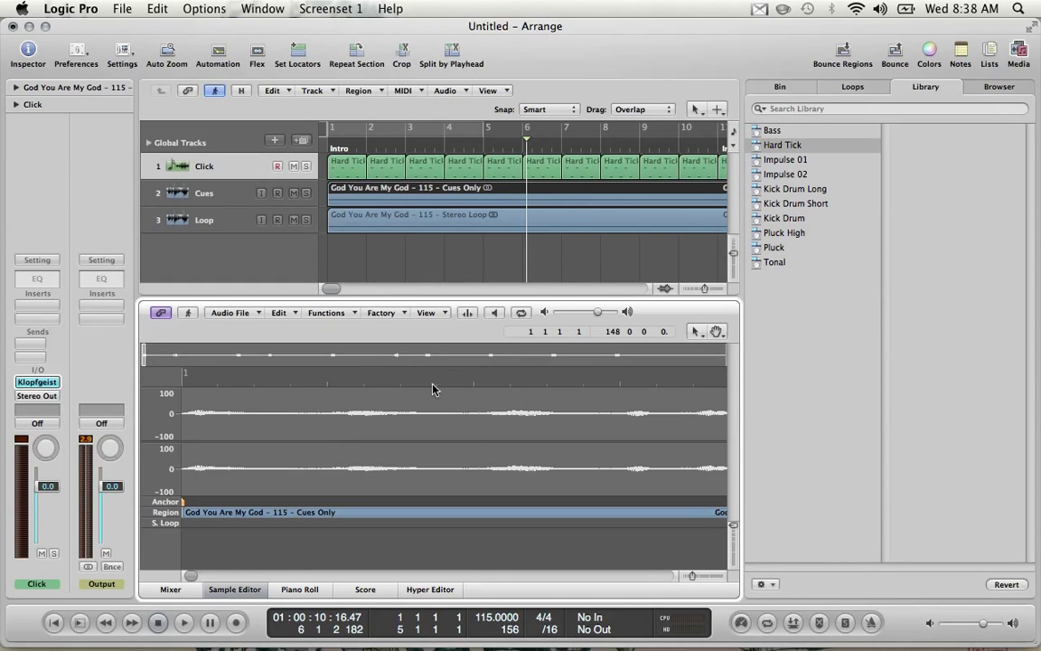
scroll(433, 388, down, 4)
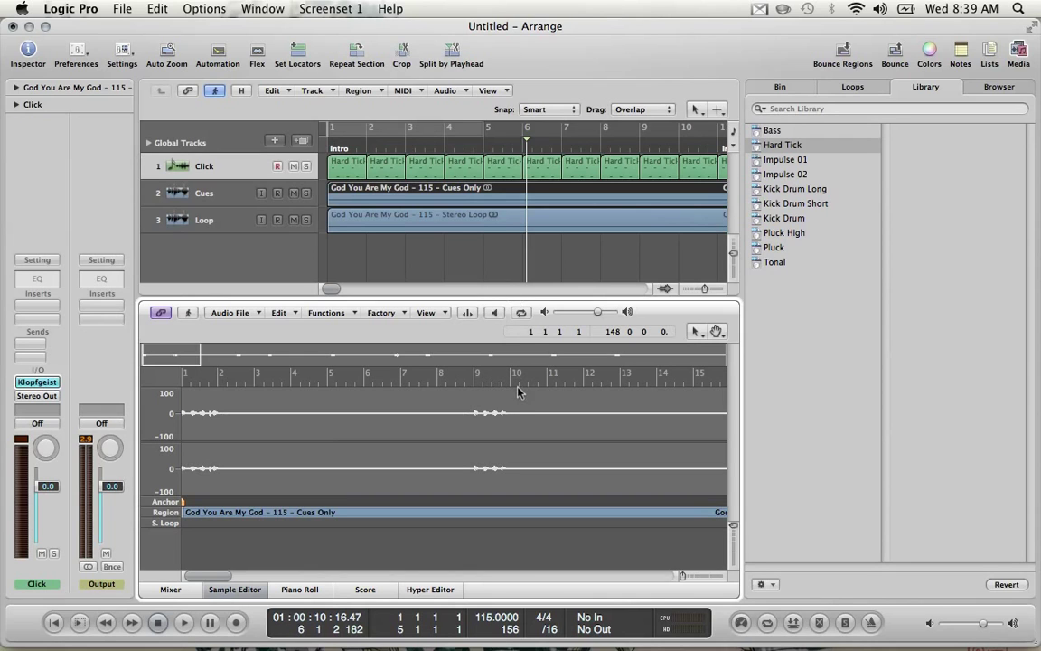
double_click(633, 145)
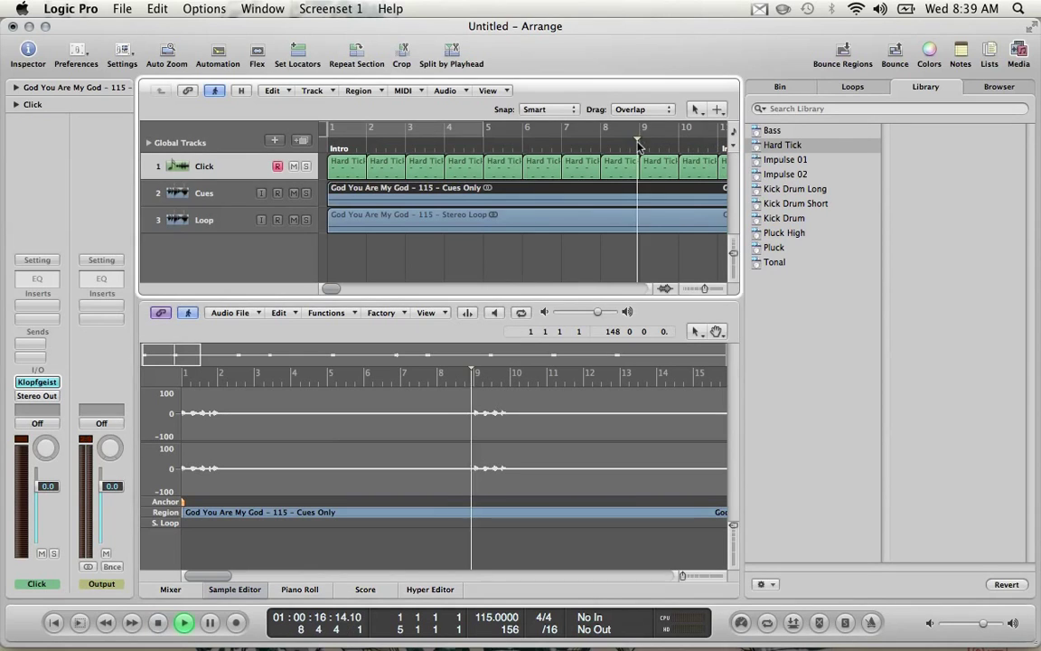
right_click(686, 146)
key(Escape)
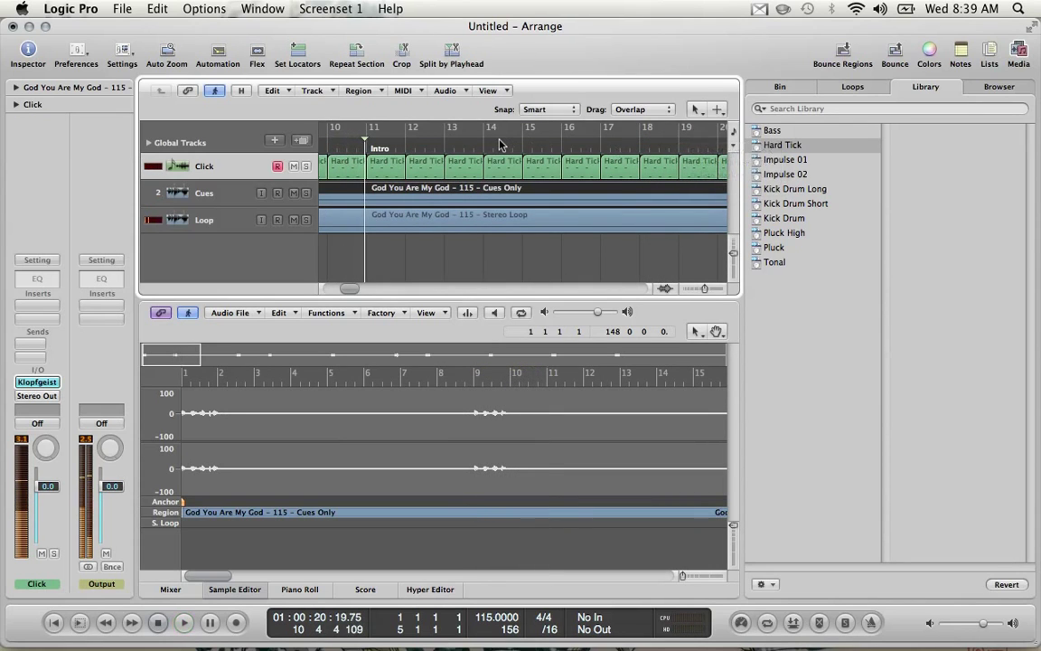
key(space)
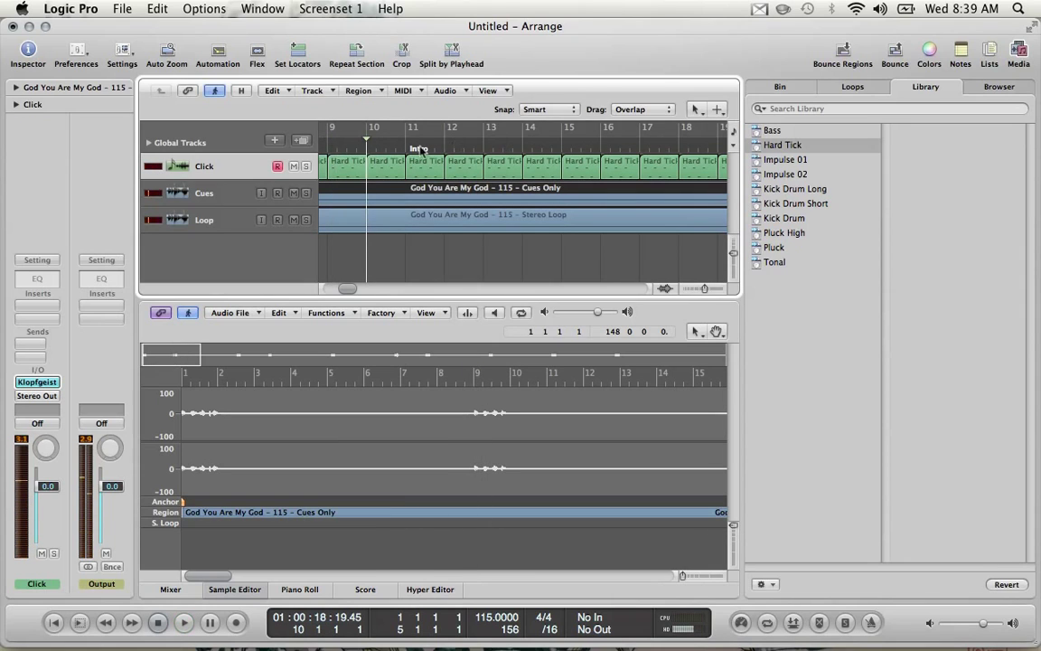
Add a marker at bar 10 and name it Verse
right_click(381, 151)
click(380, 156)
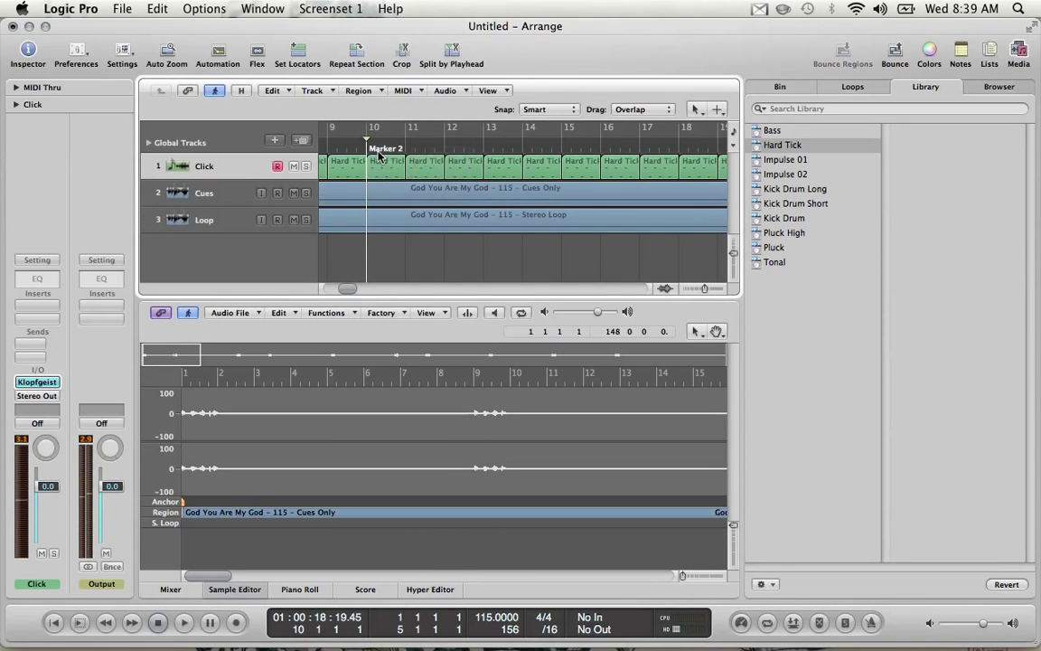
right_click(379, 156)
click(398, 168)
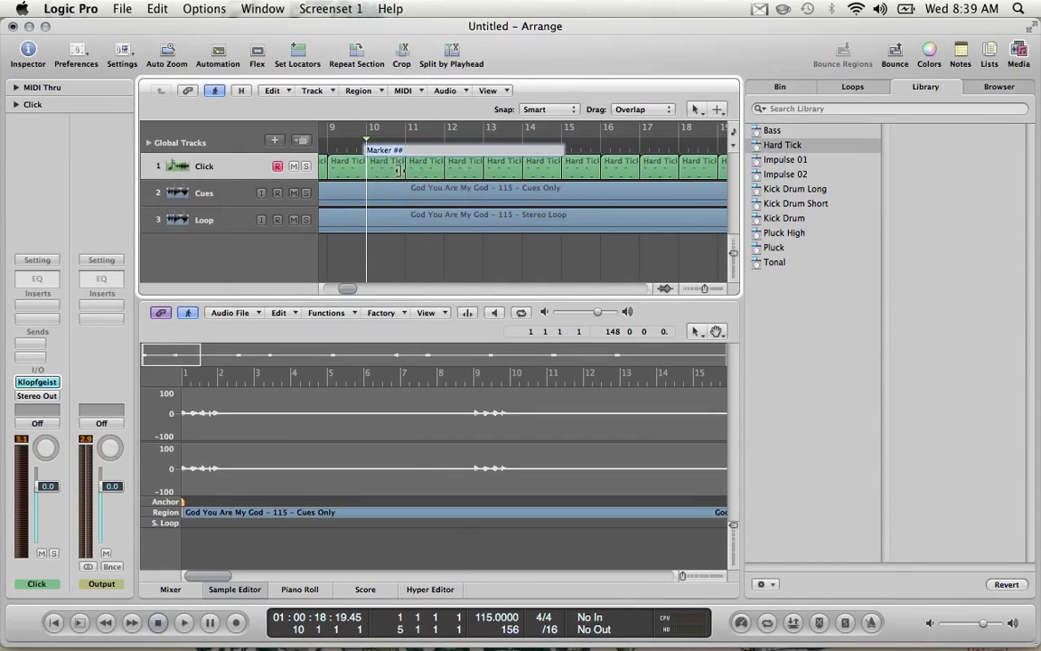
text(Verse)
key(Return)
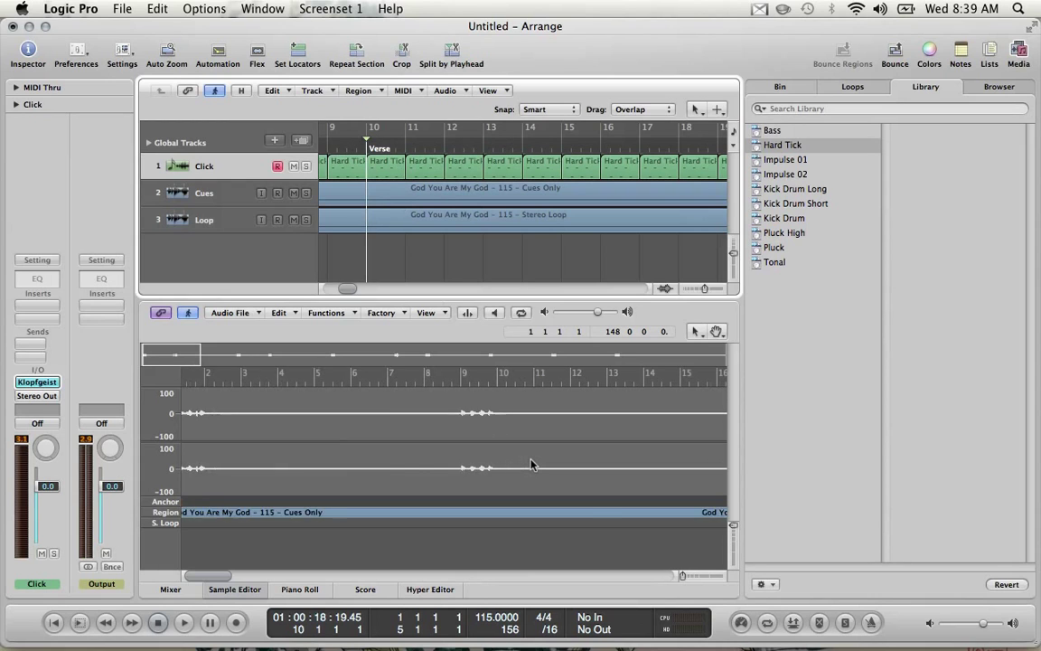
Add a marker at bar 26 named Chorus
scroll(529, 461, right, 10)
scroll(623, 239, right, 6)
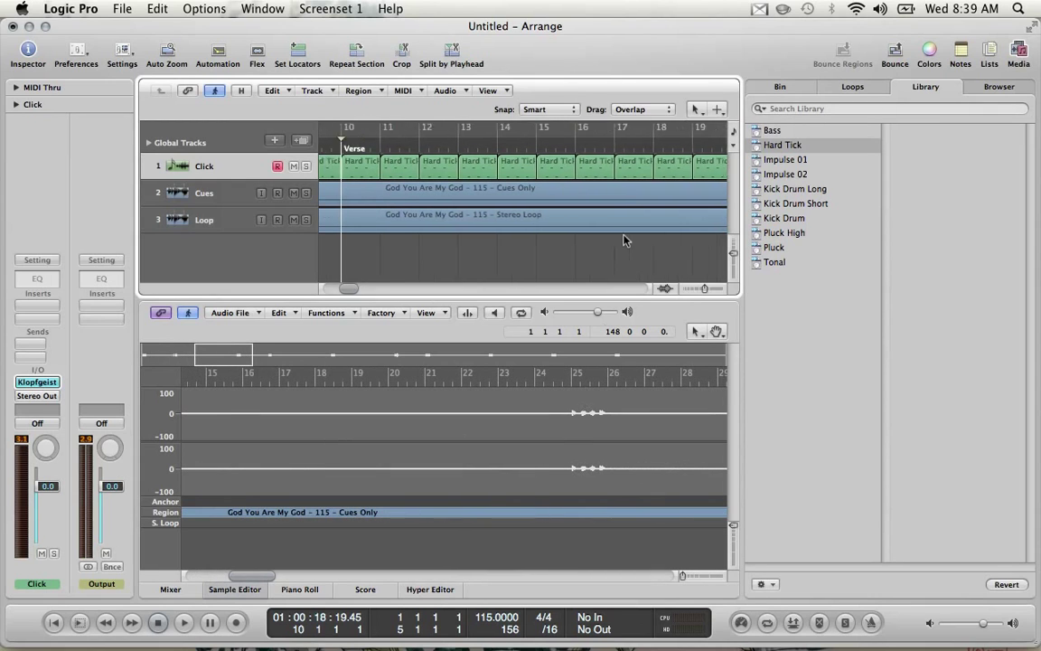
double_click(640, 146)
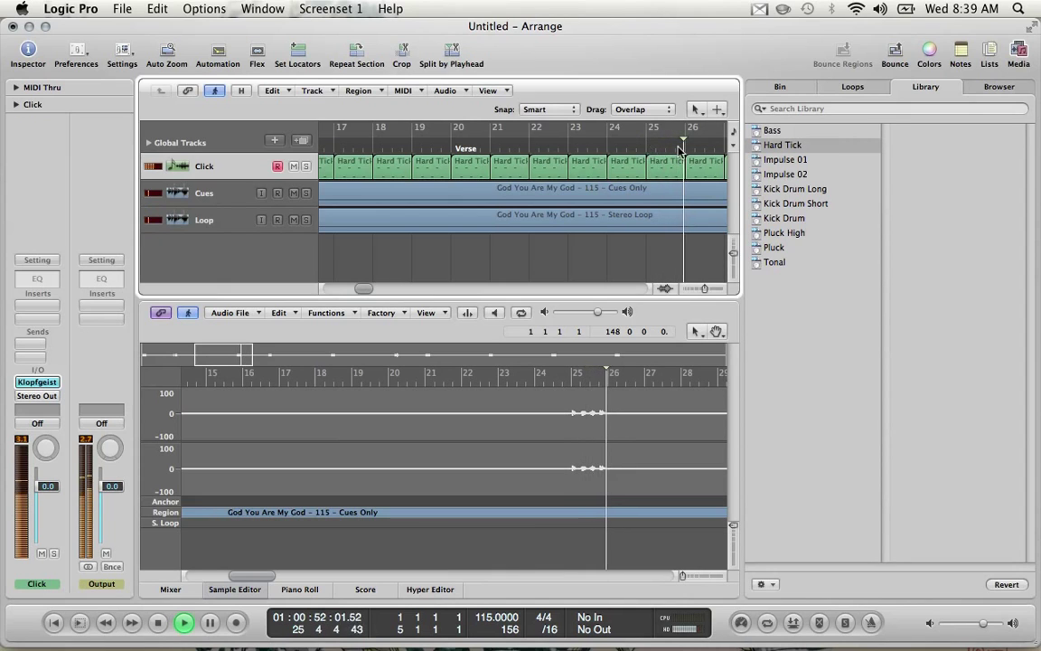
right_click(330, 150)
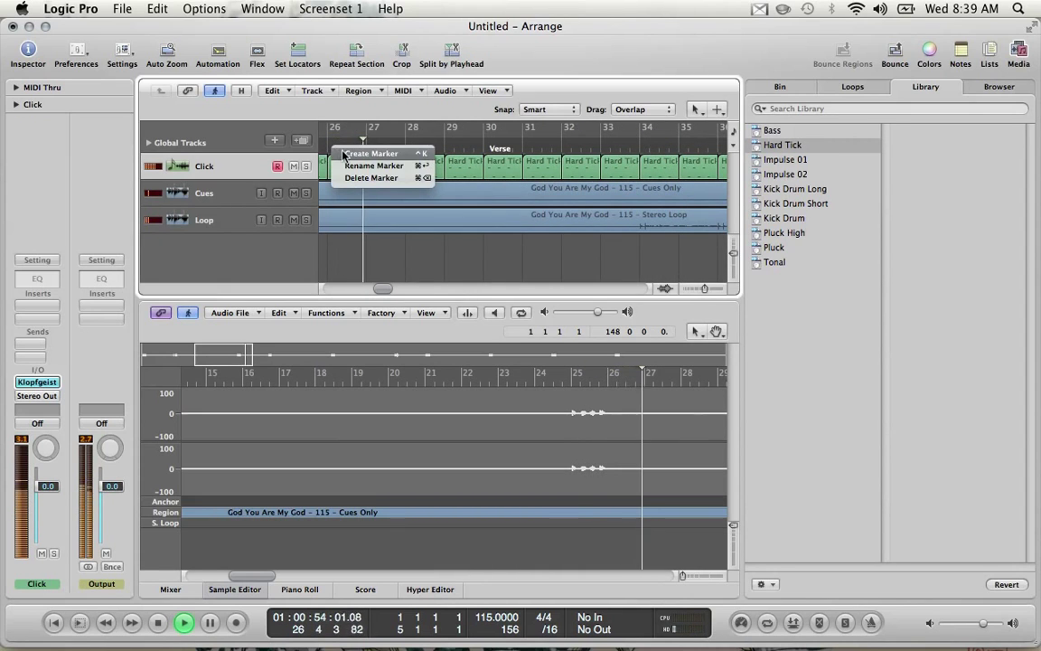
click(339, 154)
right_click(339, 154)
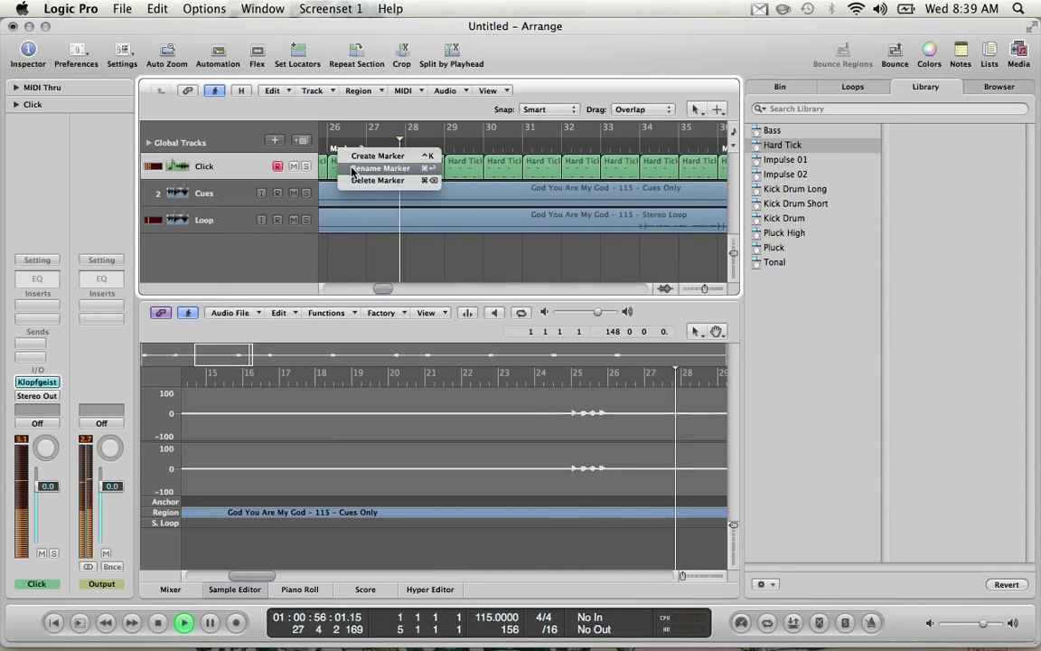
click(371, 165)
text(Chorus)
key(Return)
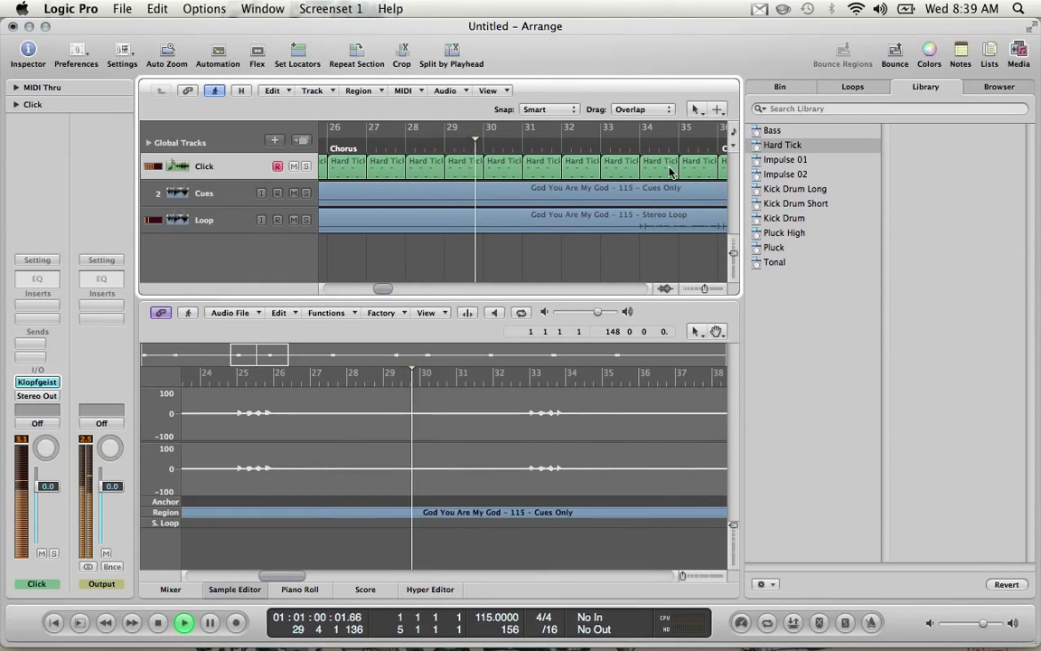
Add a marker named Verse around bar 33, after the Chorus
click(600, 136)
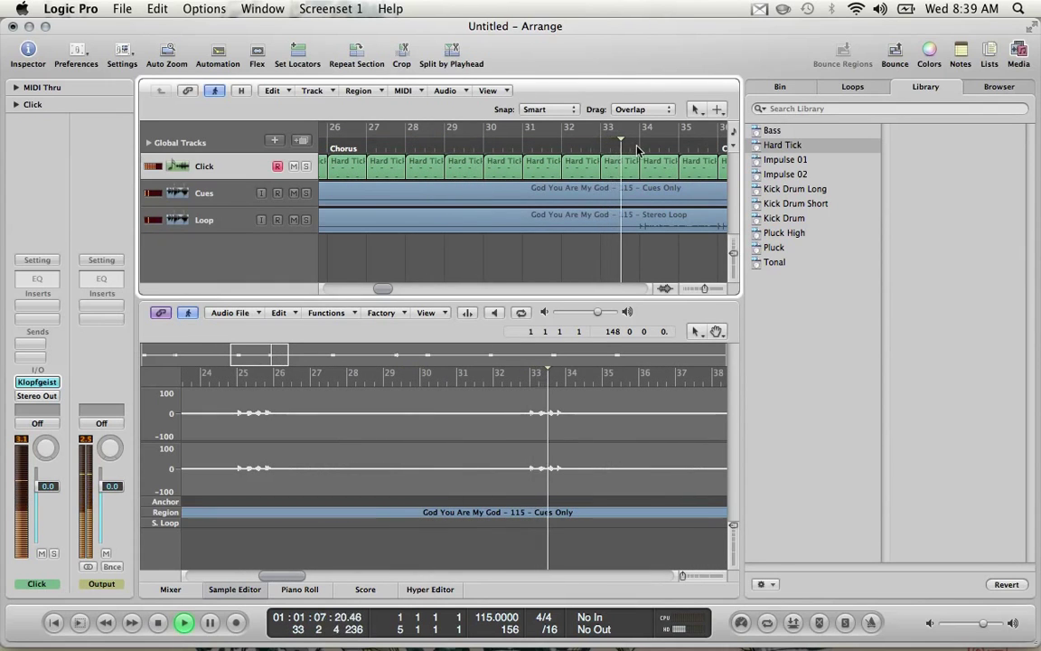
right_click(637, 150)
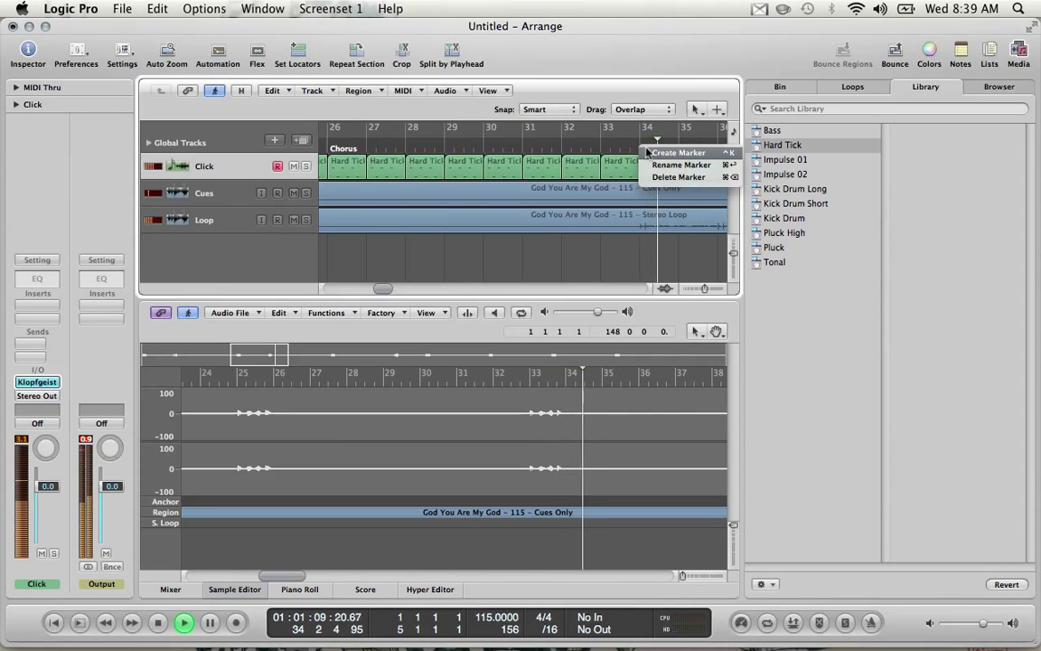
click(658, 152)
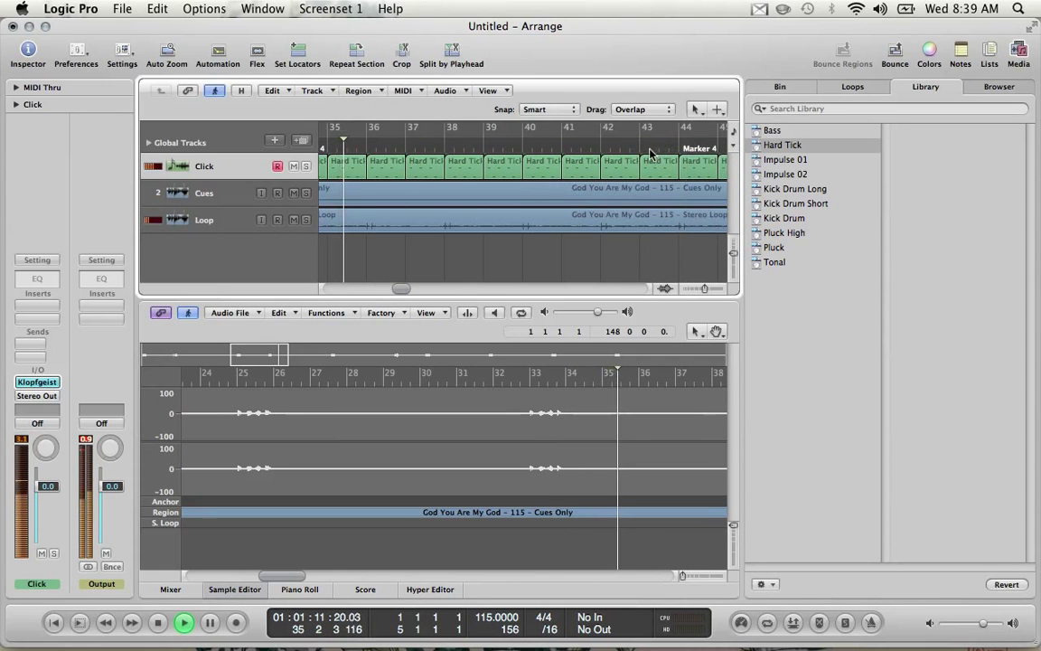
right_click(656, 153)
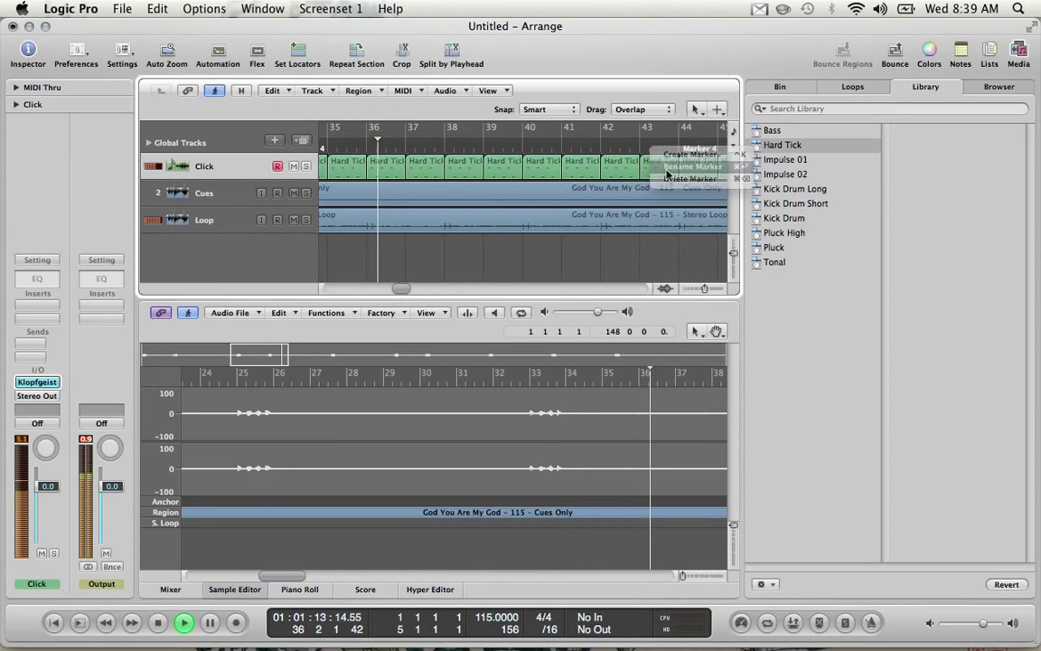
click(667, 170)
text(Verse)
key(Return)
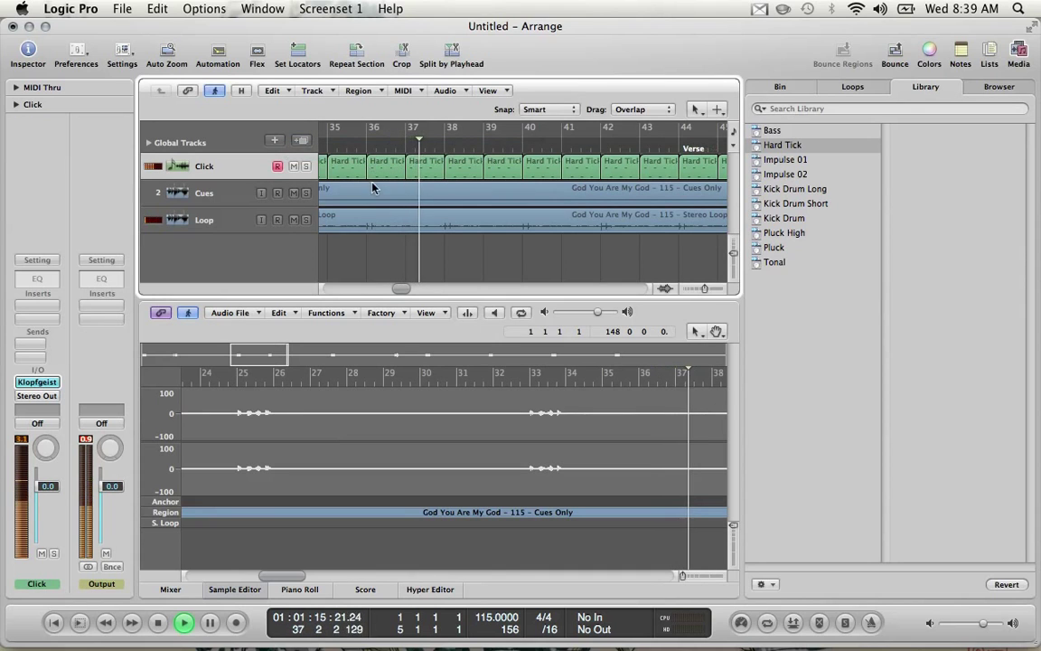
Check the Loop and Cues tracks, stop playback, and put the playhead at bar 34
scroll(471, 238, left, 3)
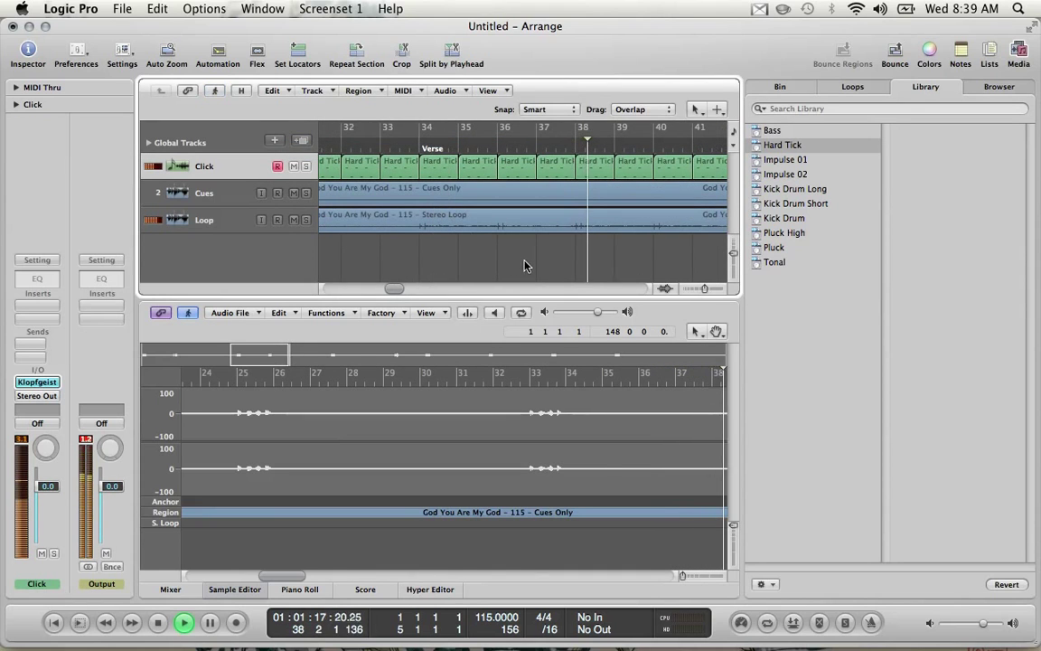
click(237, 221)
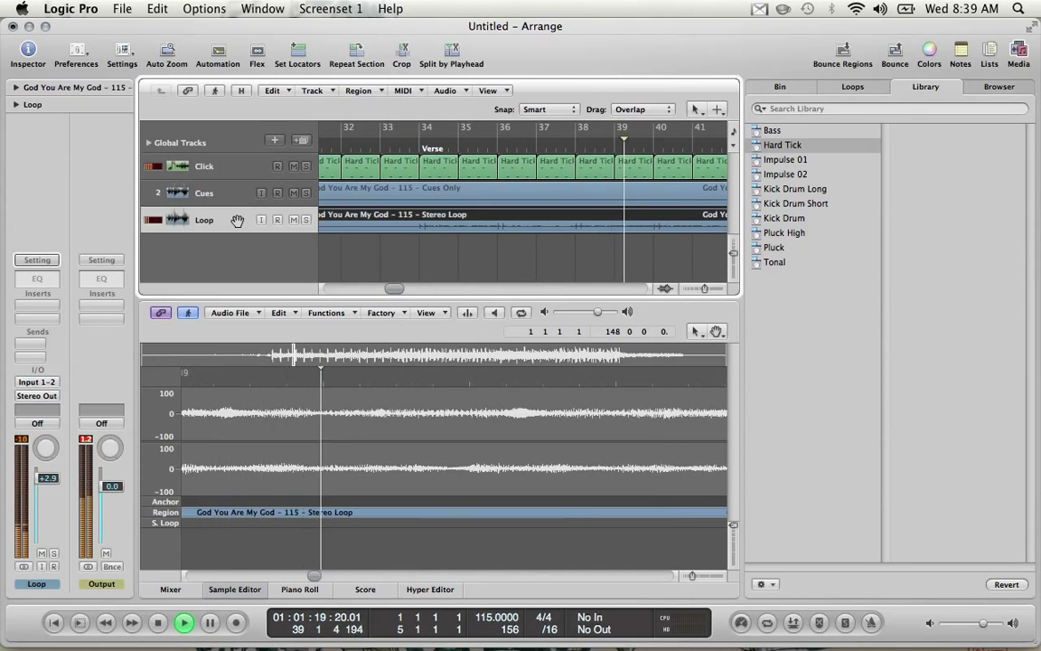
click(210, 192)
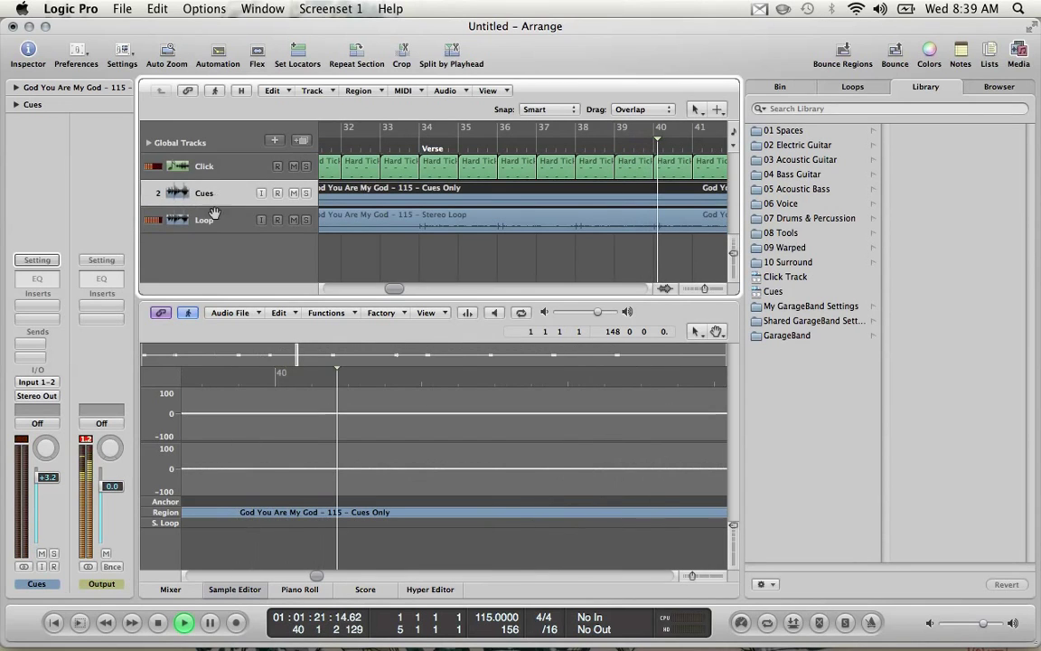
click(211, 220)
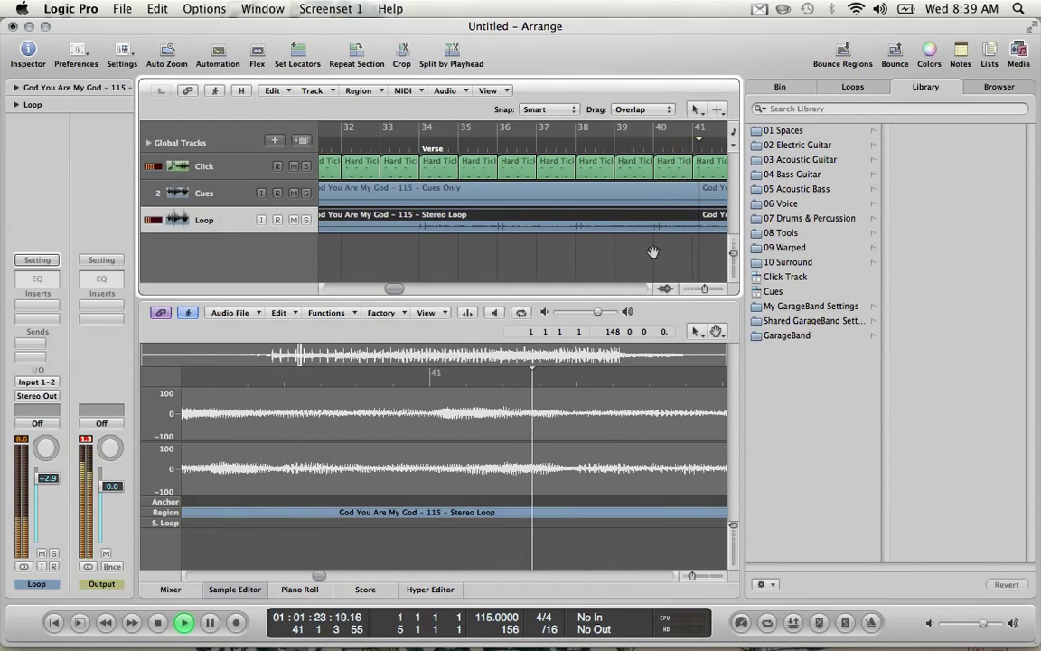
key(space)
click(503, 201)
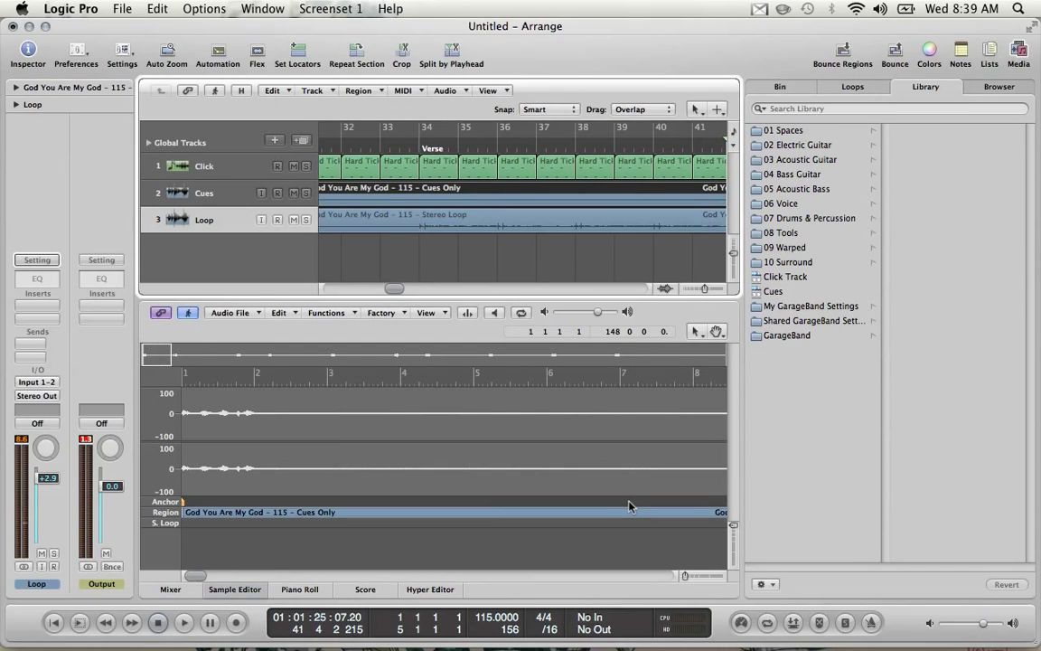
scroll(655, 414, right, 5)
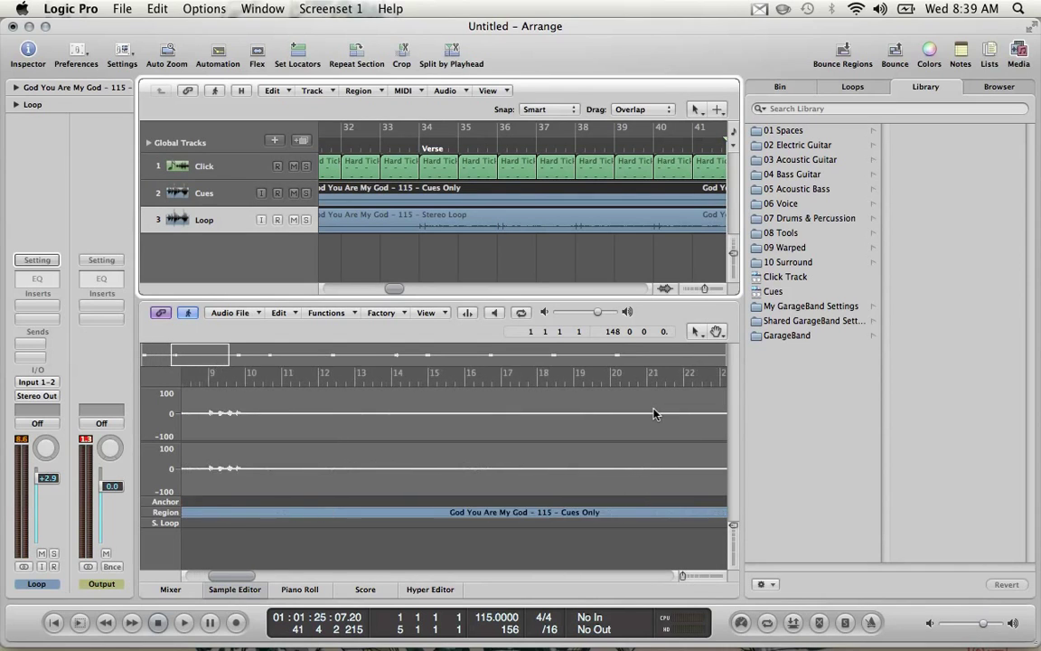
click(644, 254)
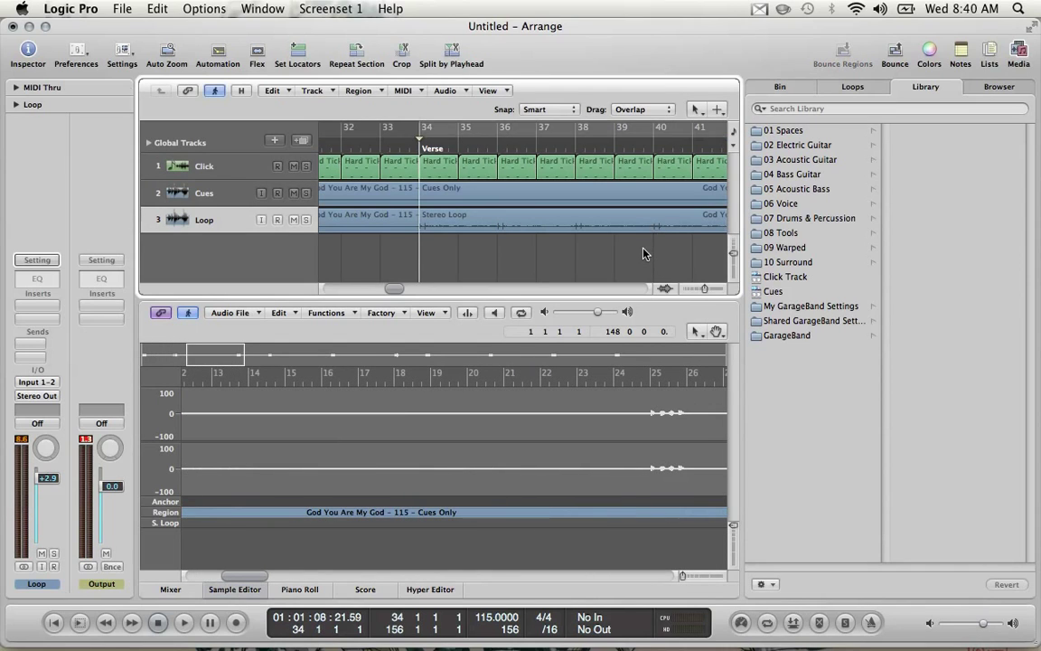
scroll(624, 408, right, 10)
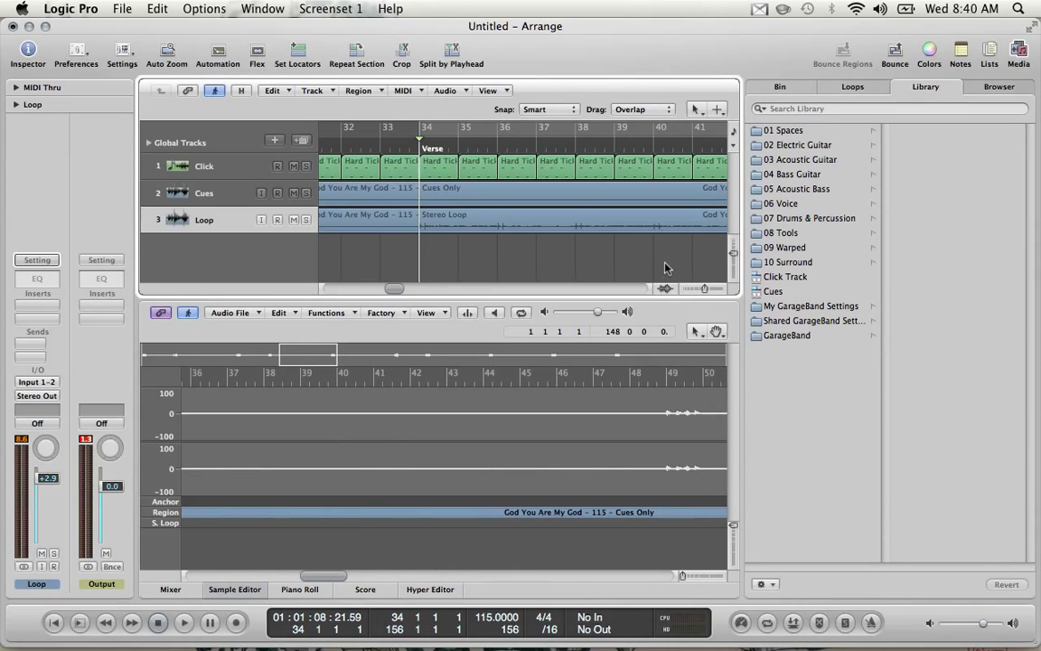
scroll(665, 266, right, 10)
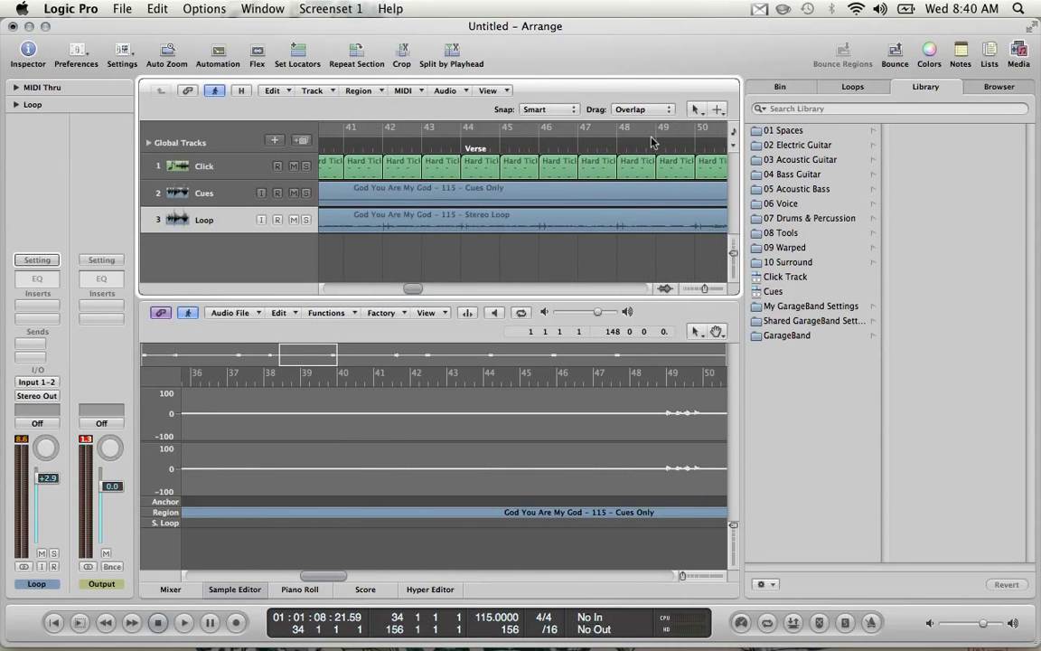
Add a marker near bar 50 named Chorus
double_click(649, 145)
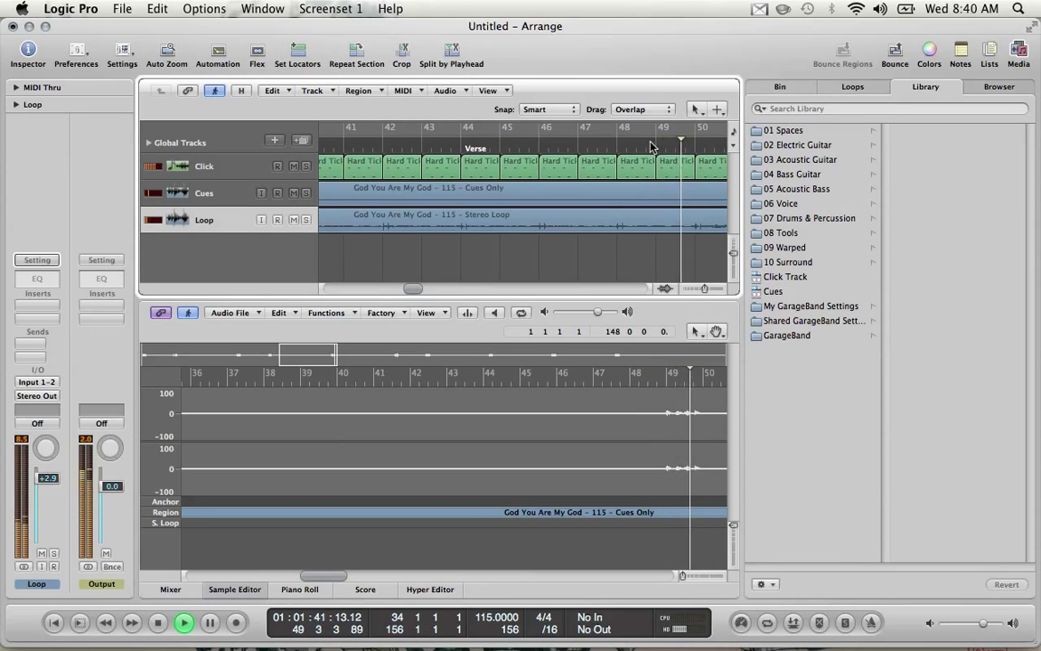
right_click(368, 147)
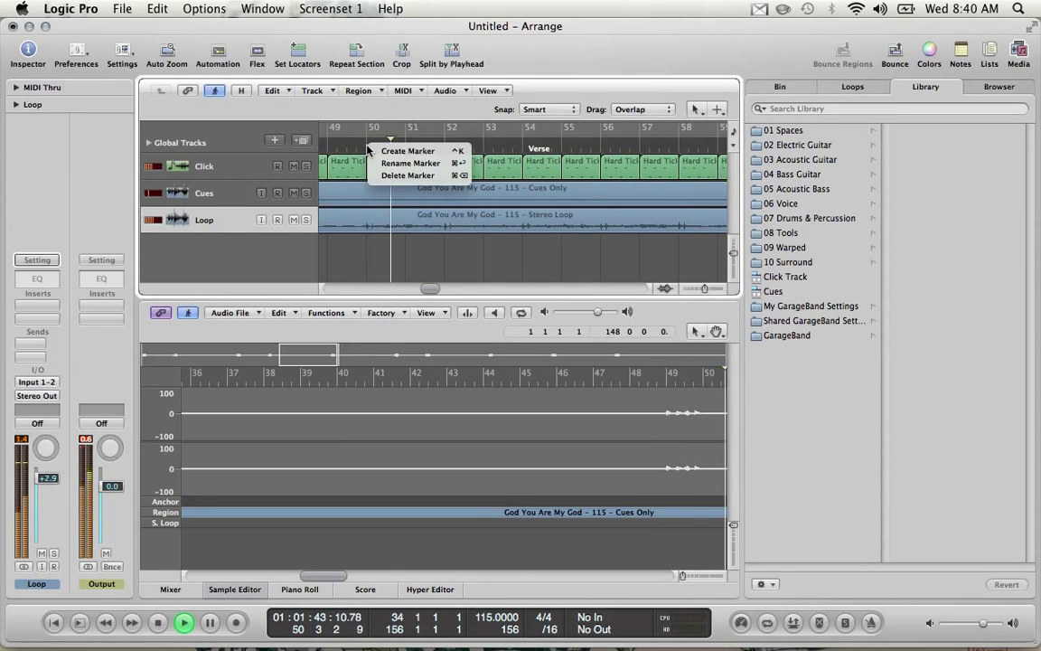
click(407, 151)
right_click(372, 148)
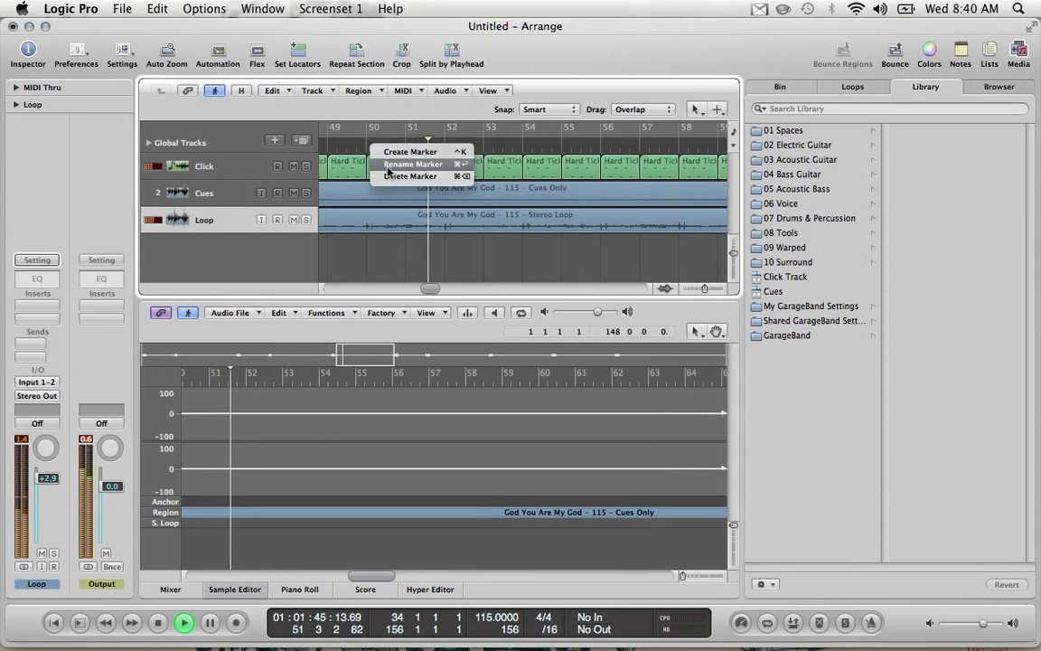
click(389, 164)
text(Chorus)
key(Return)
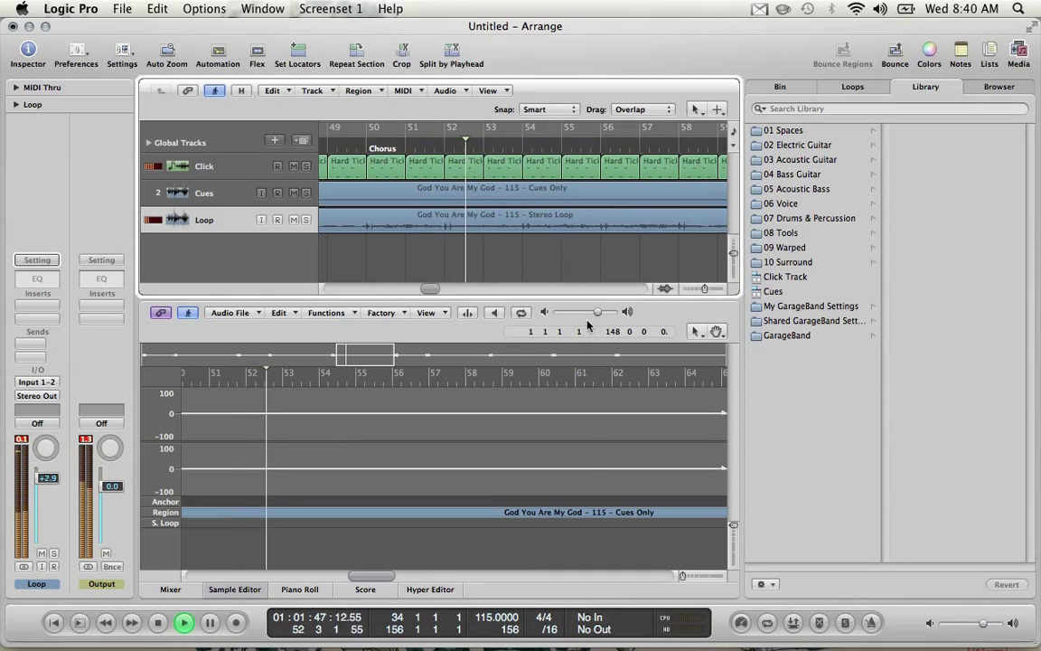
Stop playback and select the Cues region
key(space)
click(554, 195)
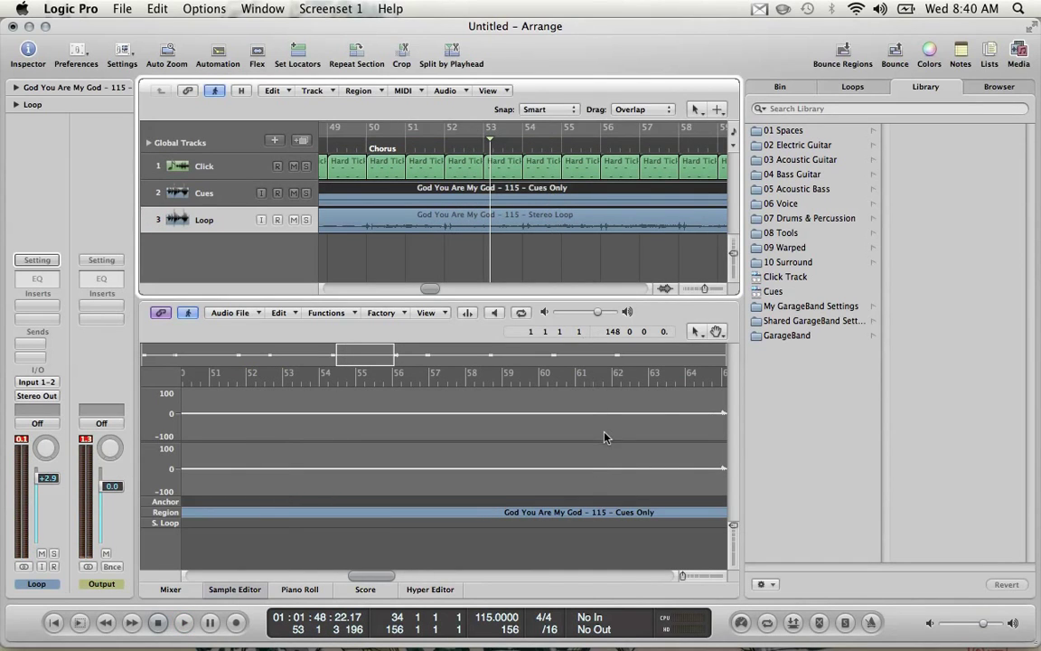
scroll(605, 438, right, 3)
scroll(683, 152, right, 5)
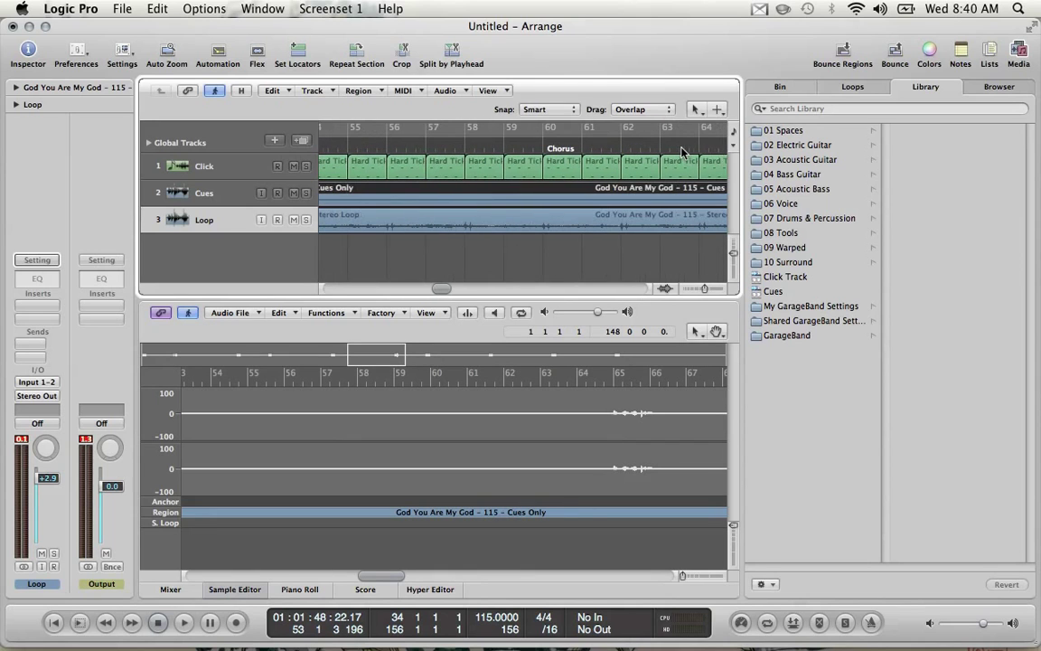
Rename Marker 6 at bar 66 to Interlude
key(space)
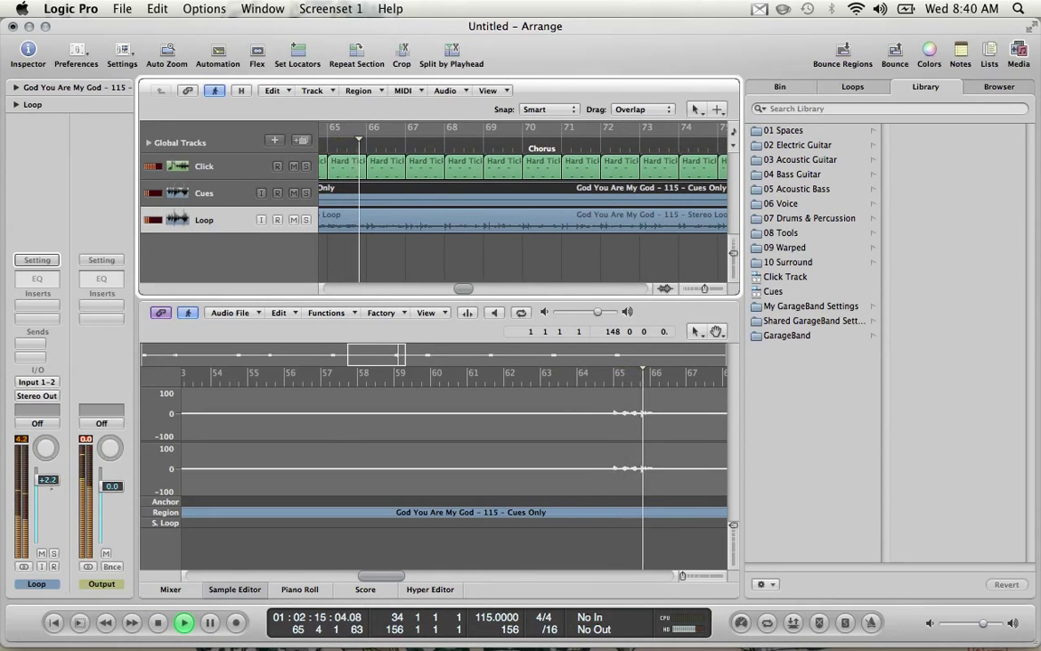
right_click(366, 156)
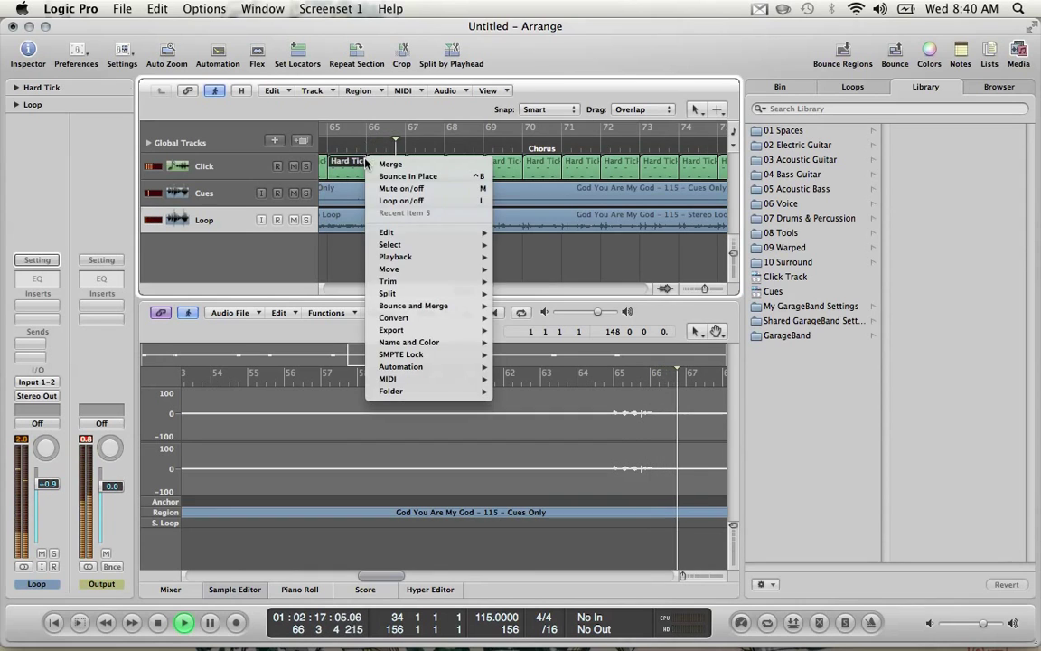
right_click(367, 148)
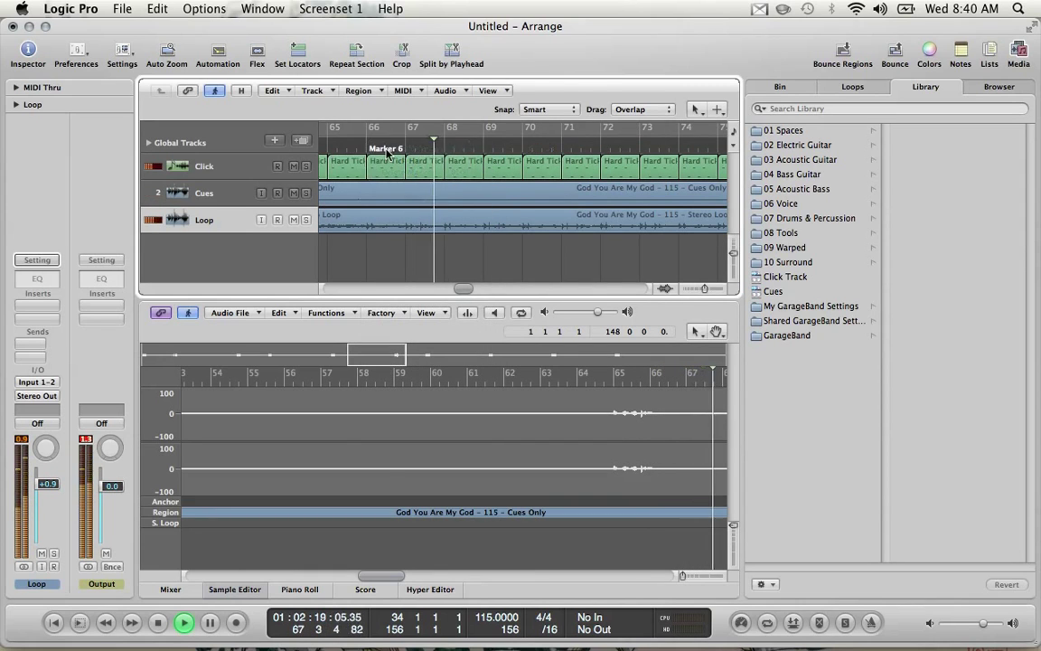
right_click(388, 151)
click(409, 170)
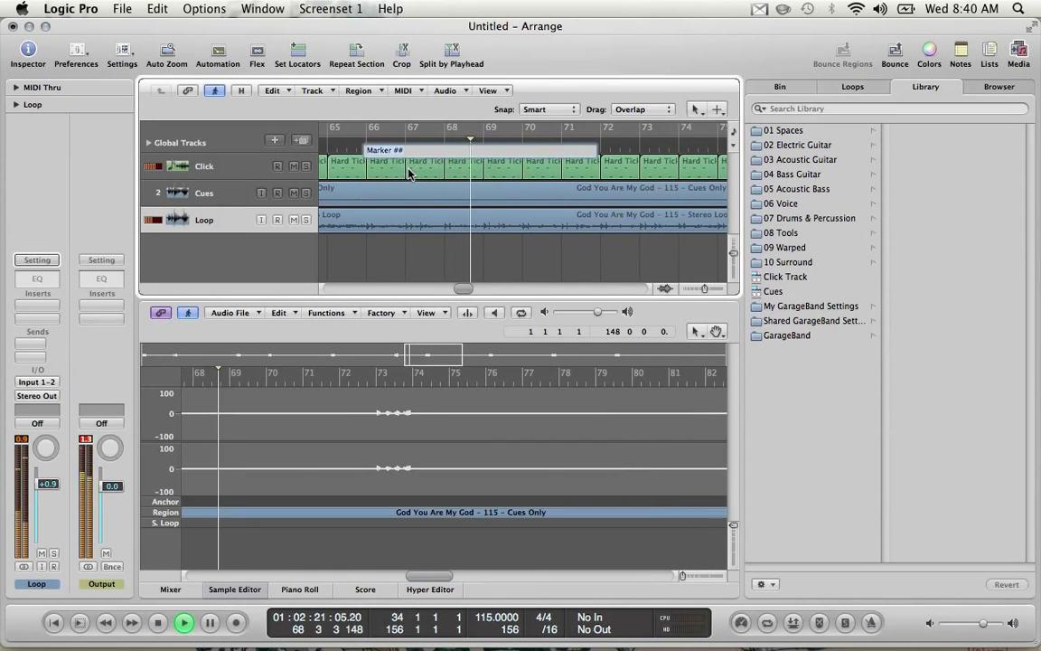
text(Interlude)
key(Return)
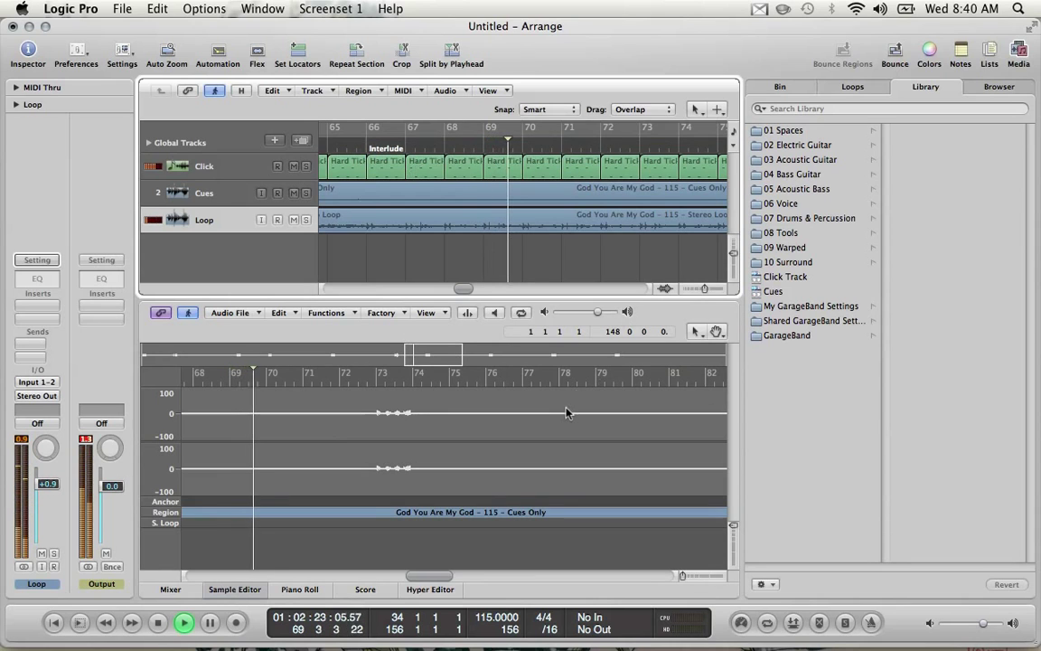
Add another marker near bar 83 and stop playback
click(635, 158)
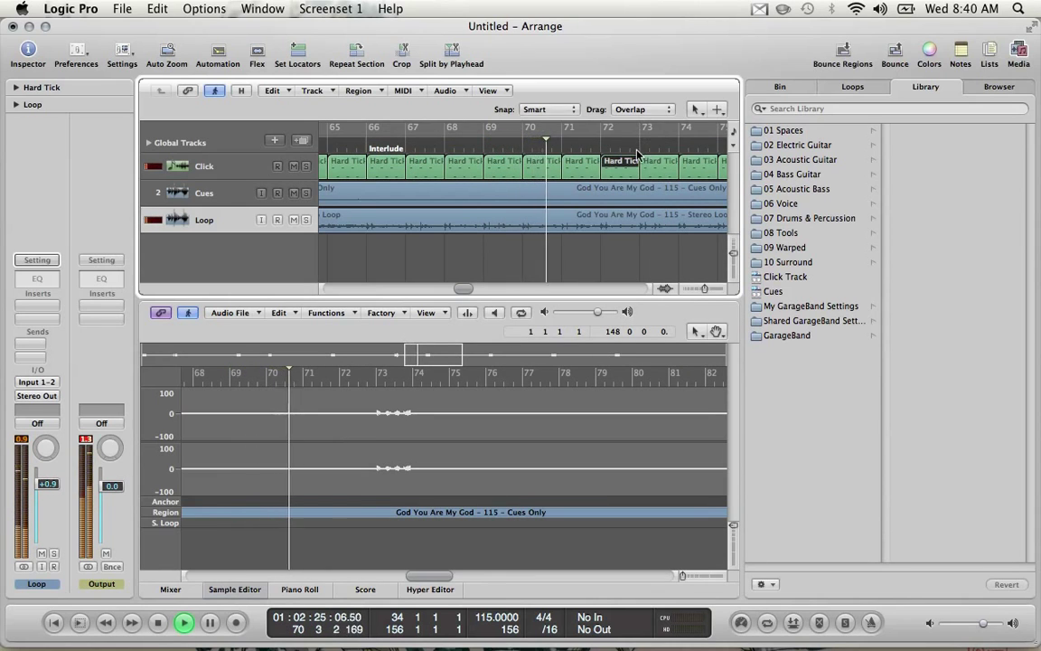
right_click(682, 148)
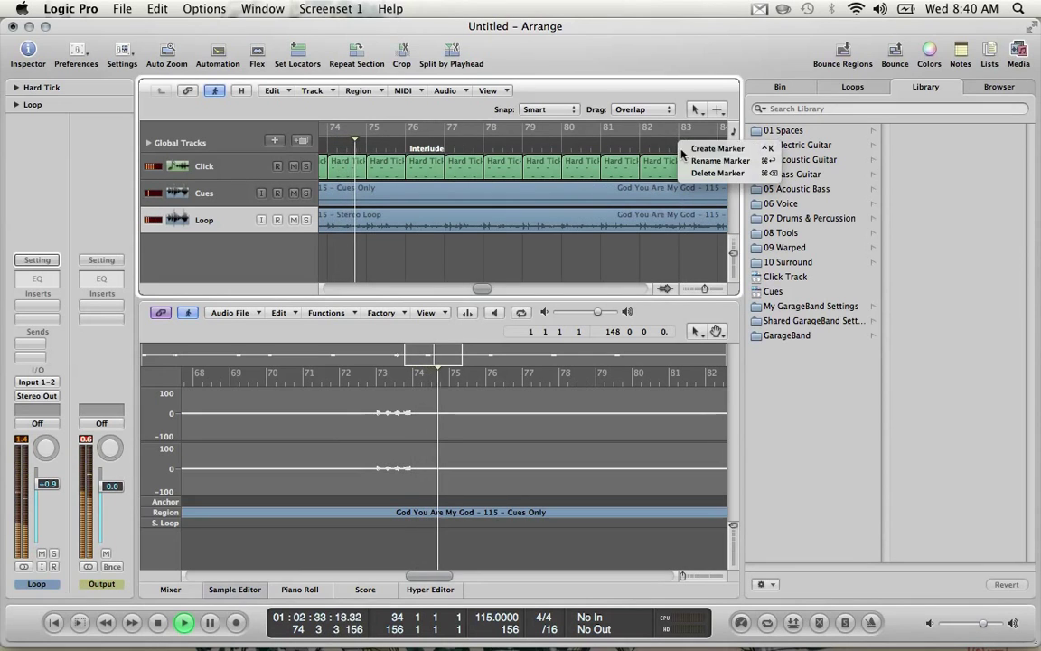
click(714, 149)
key(space)
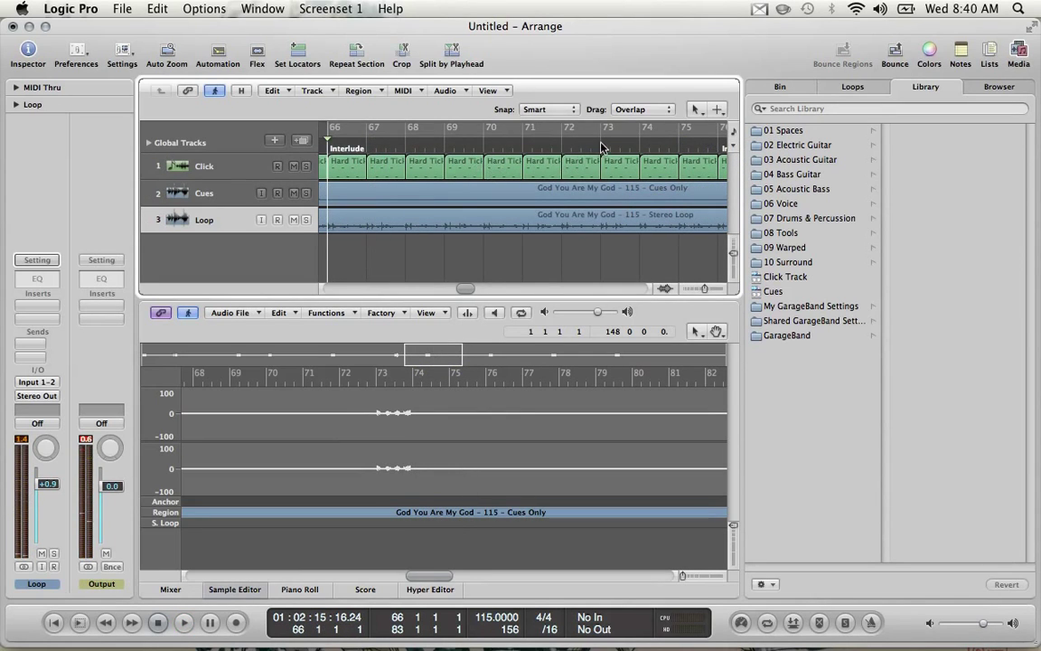
Name the marker at bar 74 Bridge
double_click(603, 145)
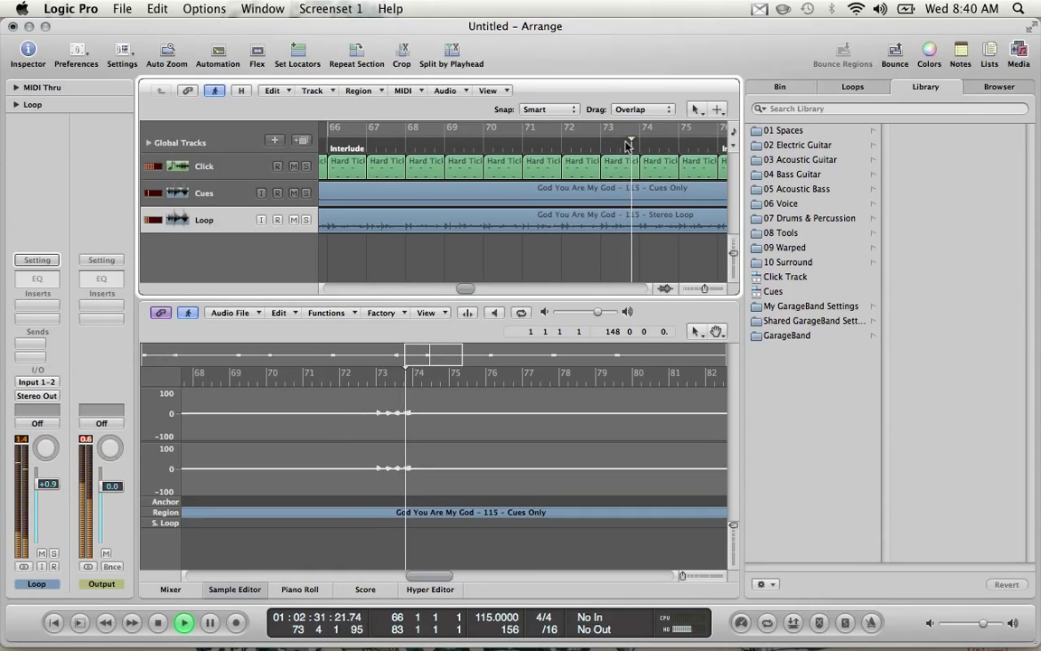
right_click(644, 145)
click(646, 155)
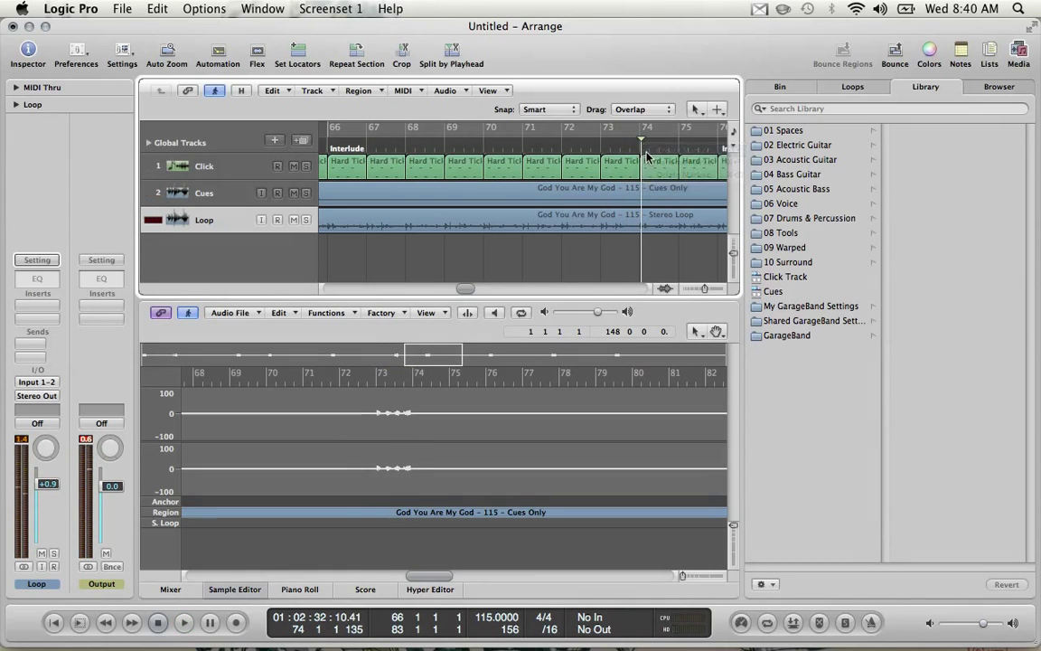
right_click(647, 156)
click(657, 168)
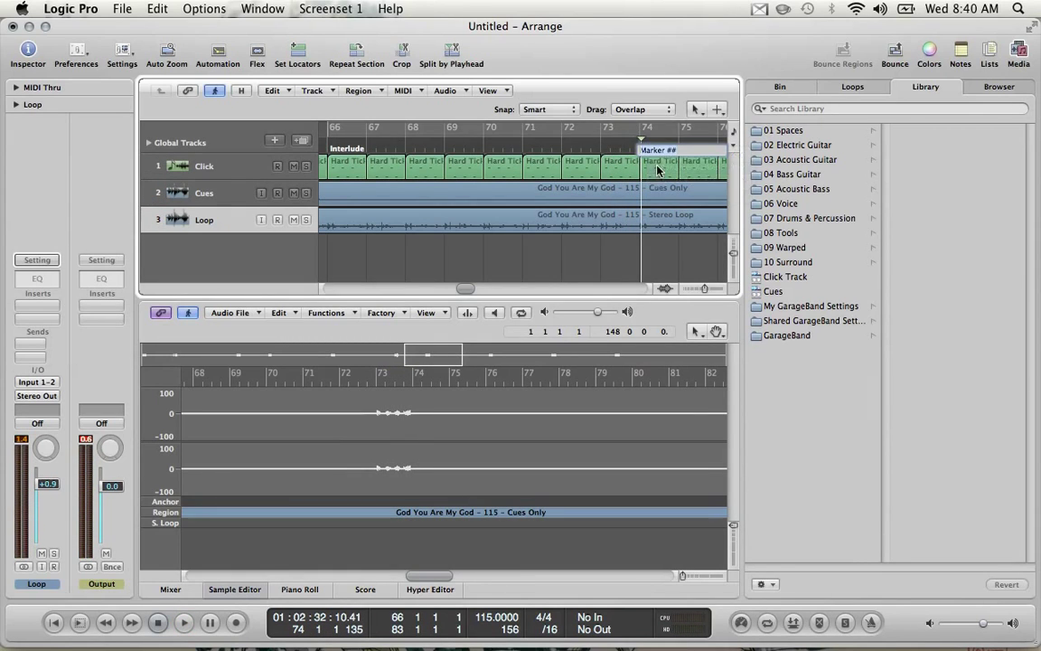
text(Bridge)
key(Return)
Delete the unwanted marker at bar 83 and return to the Bridge marker
key(alt+period)
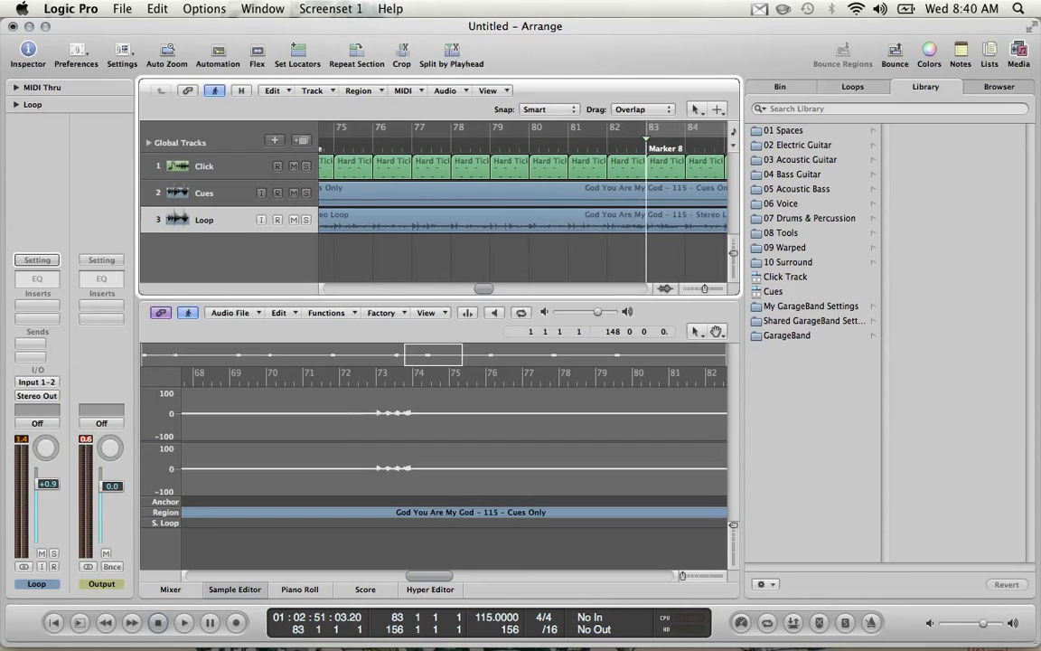
right_click(656, 155)
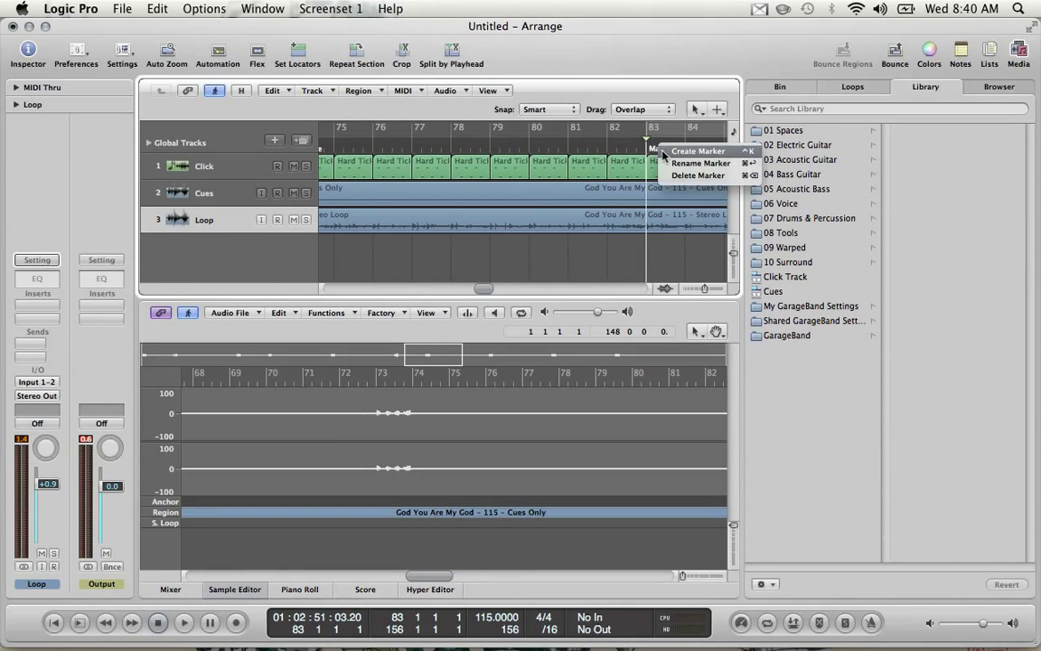
click(698, 176)
key(alt+comma)
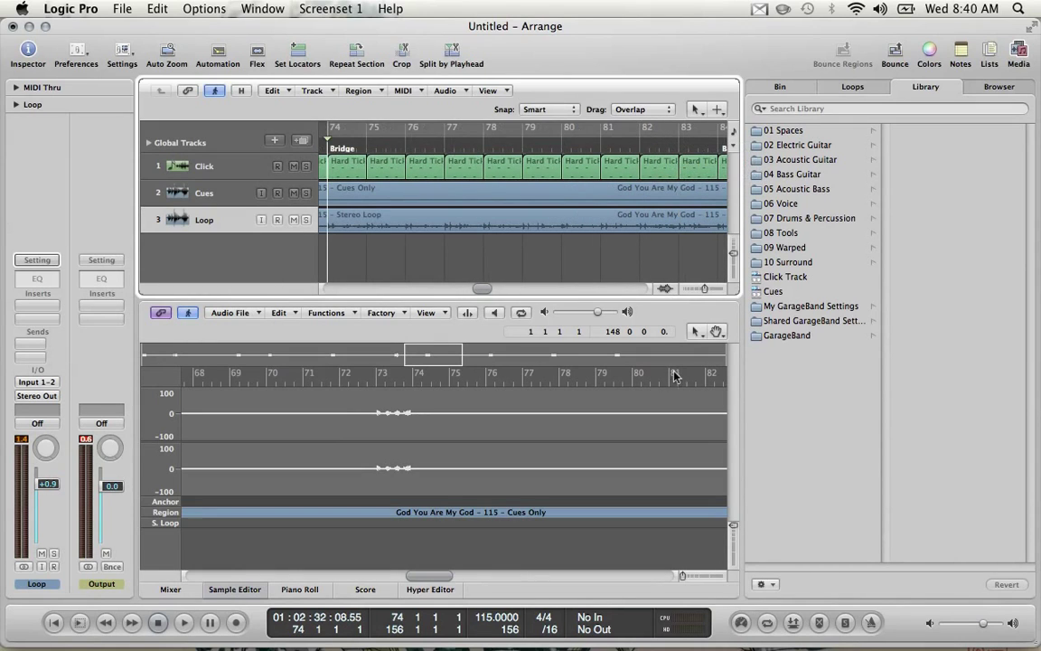
Add a Chorus marker at bar 90
scroll(672, 419, right, 5)
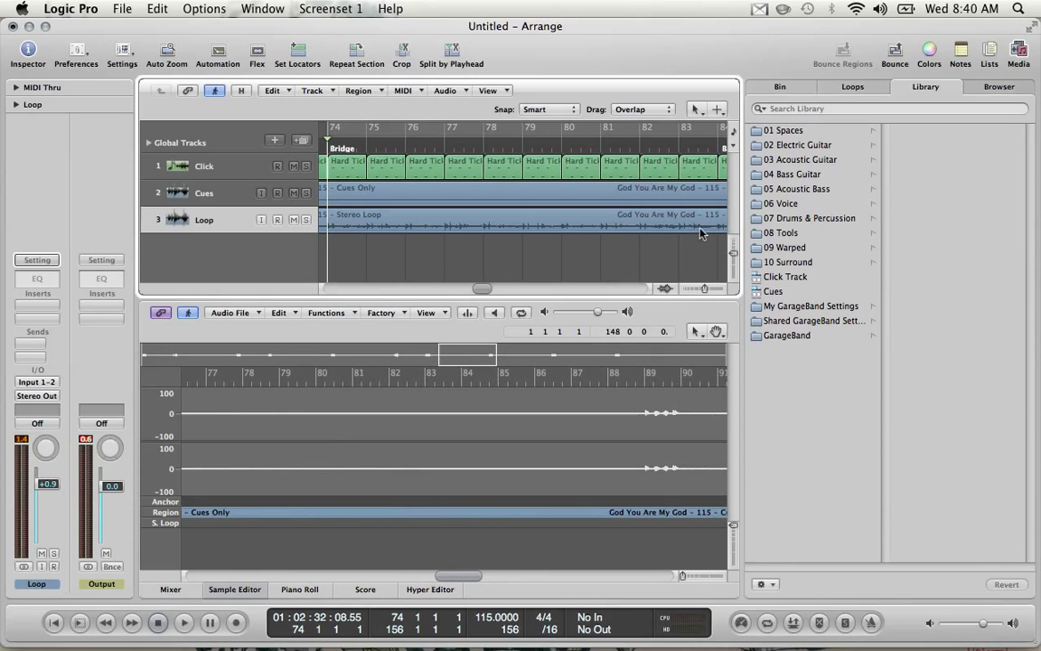
scroll(701, 234, right, 2)
scroll(661, 197, right, 3)
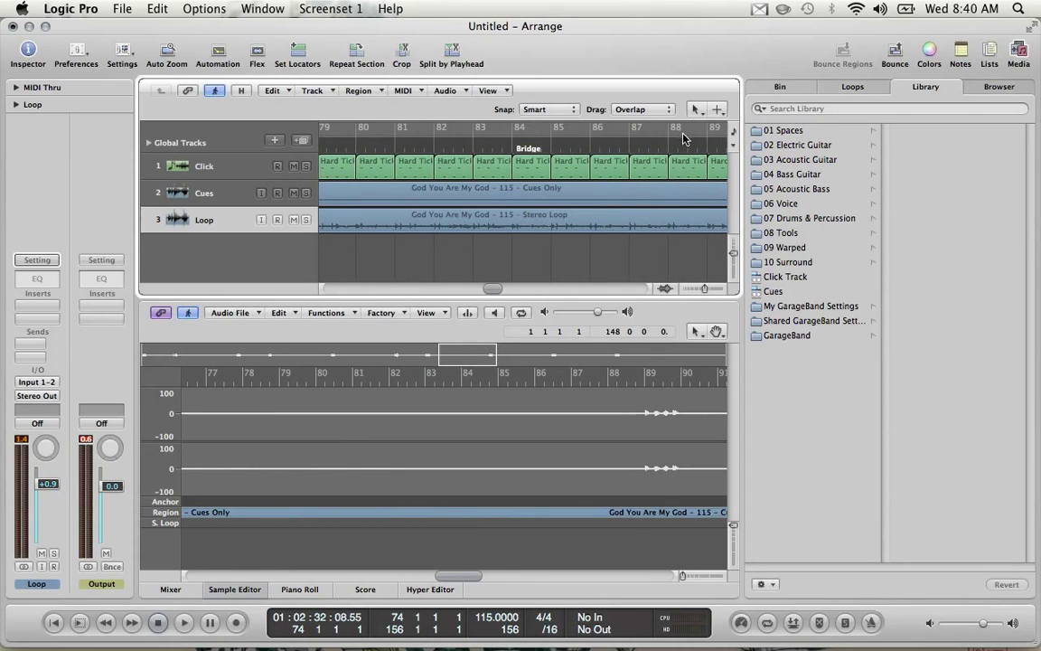
double_click(710, 146)
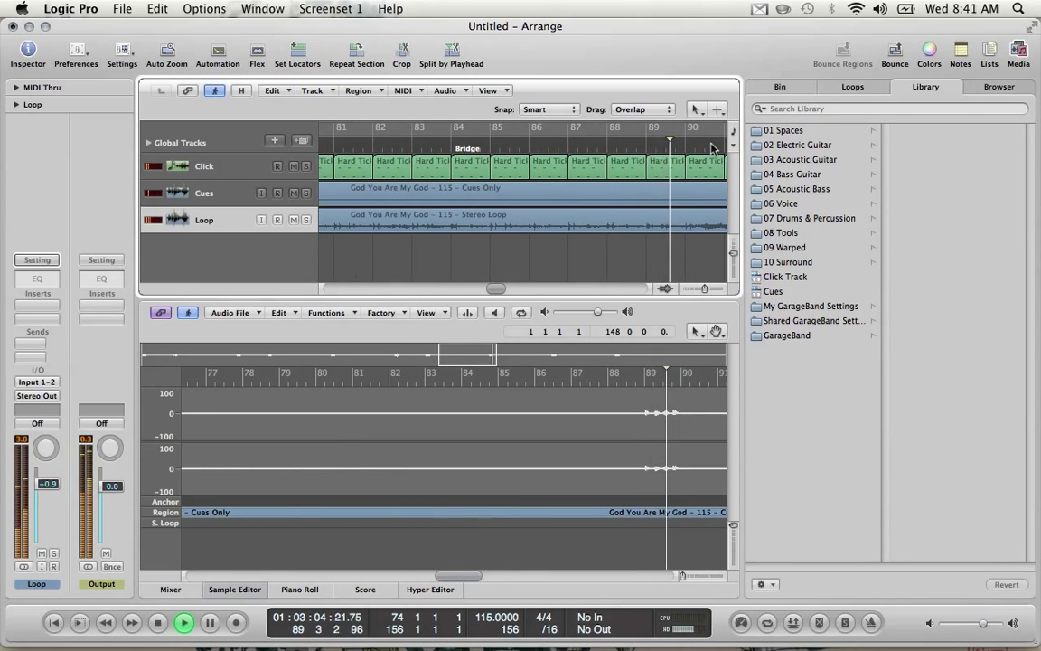
key(space)
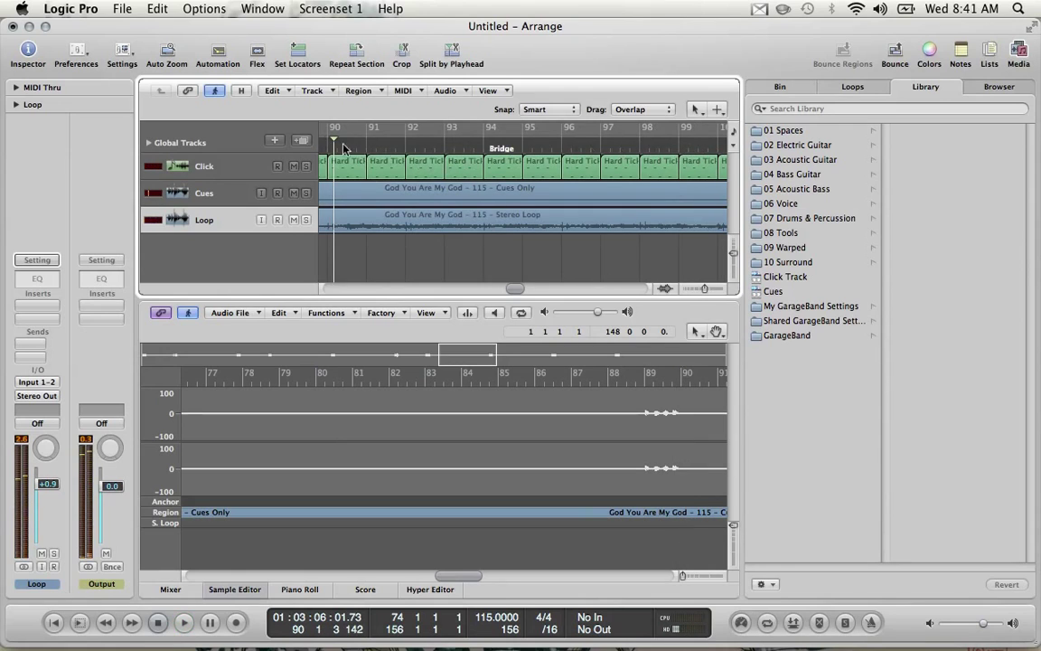
right_click(344, 148)
click(348, 150)
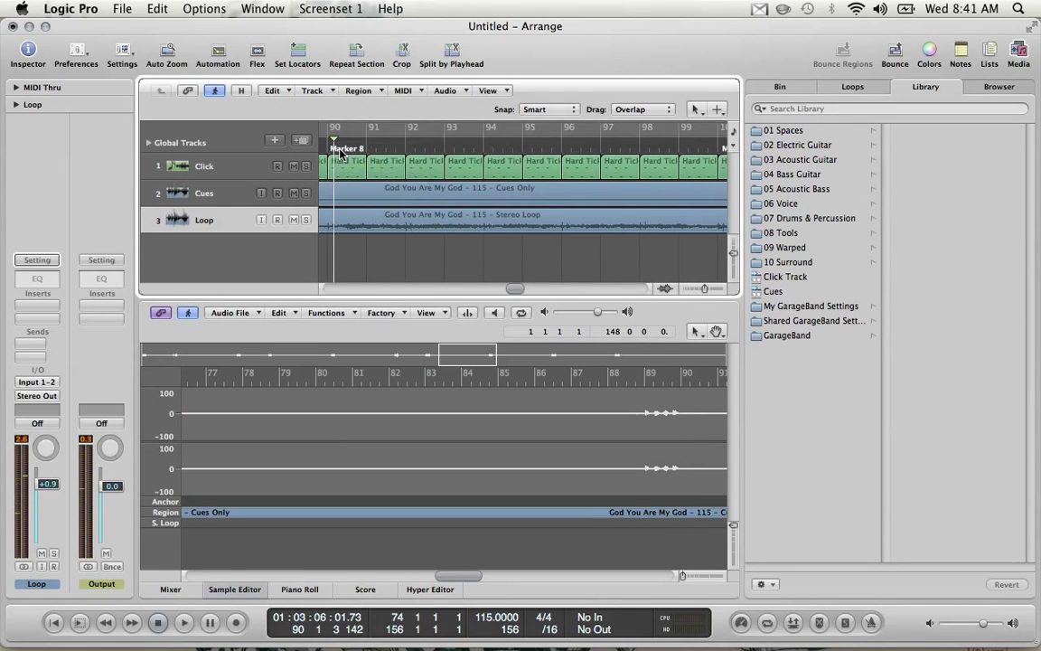
right_click(340, 154)
click(355, 175)
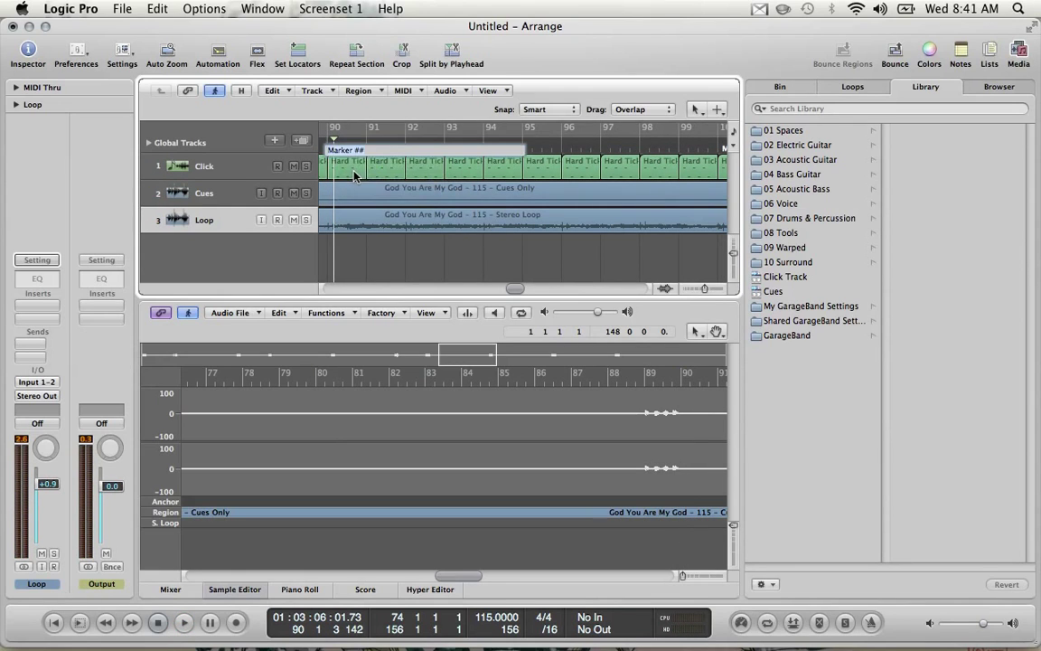
text(Chorus)
key(Return)
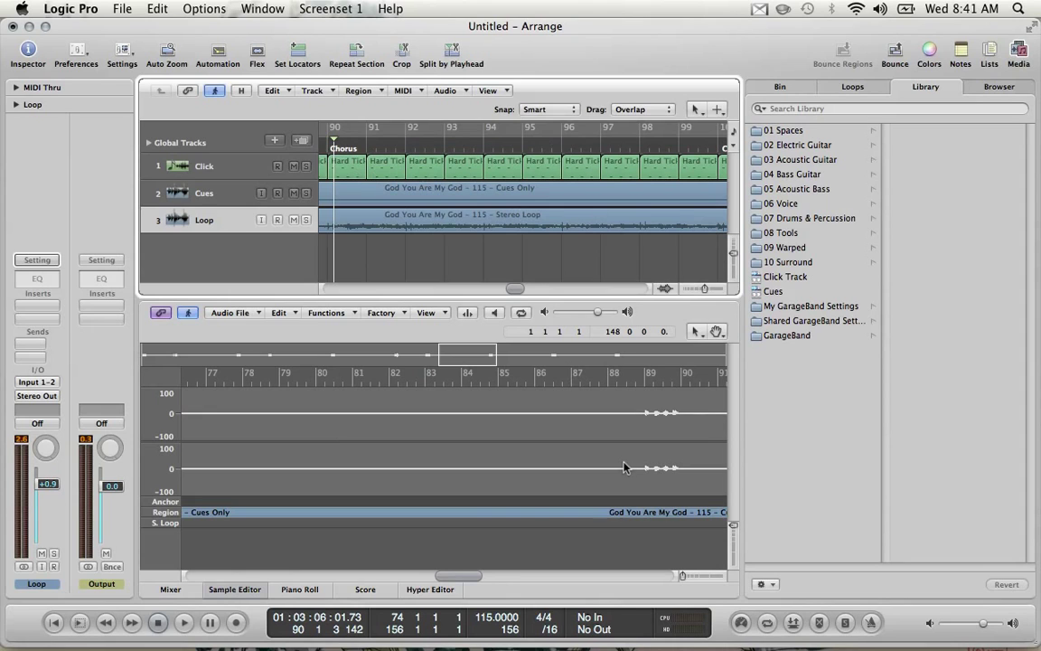
Add a Bridge marker at bar 106
scroll(623, 468, right, 10)
scroll(653, 246, right, 1)
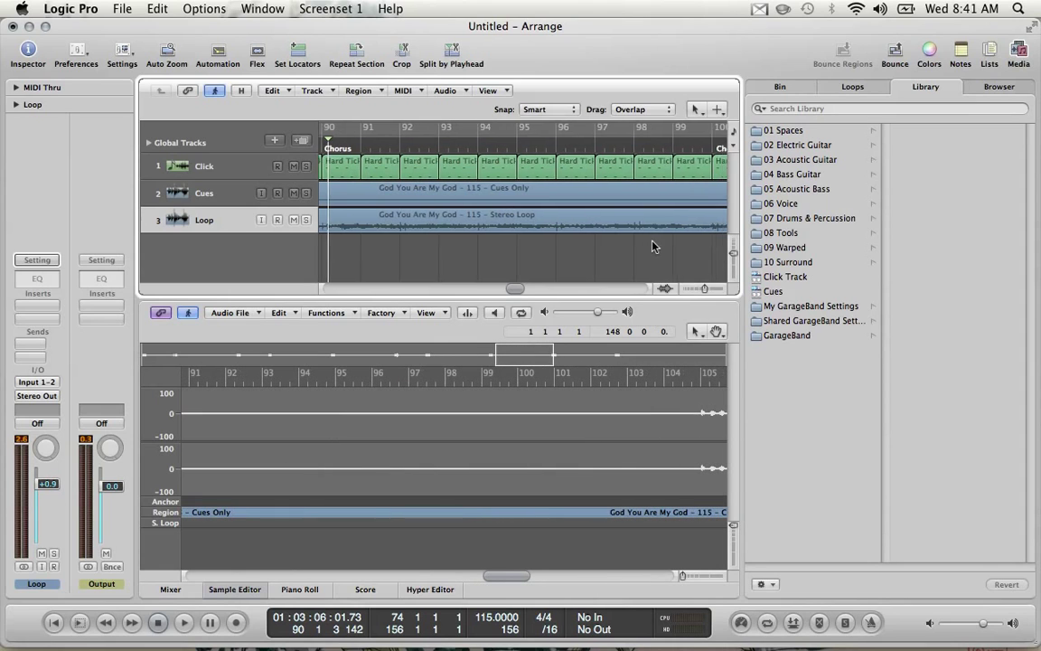
scroll(654, 246, right, 8)
double_click(543, 137)
click(603, 147)
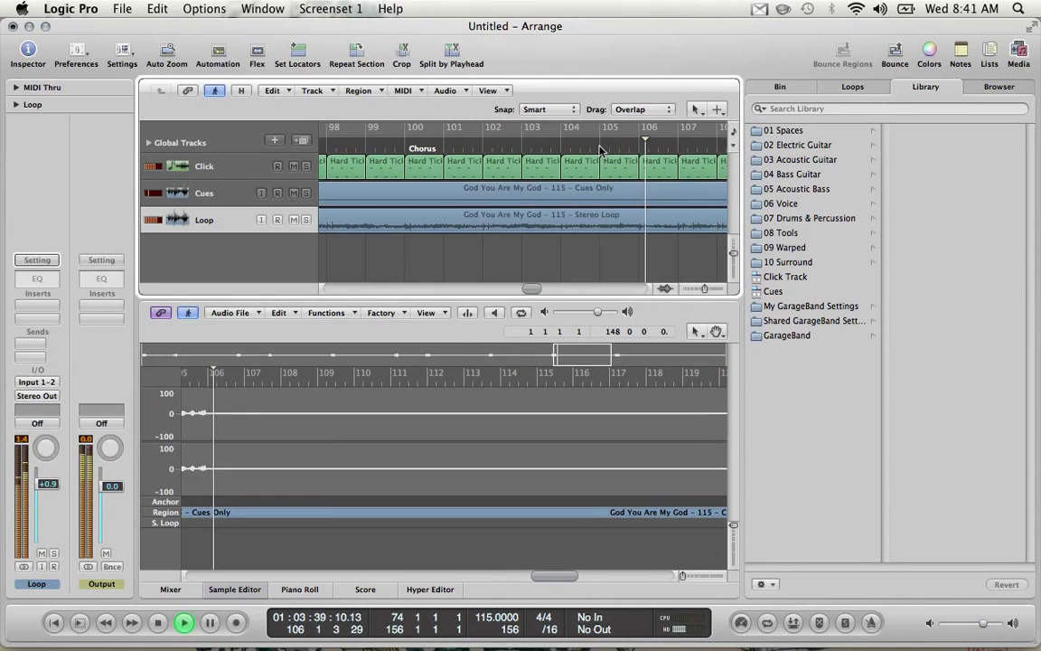
right_click(651, 147)
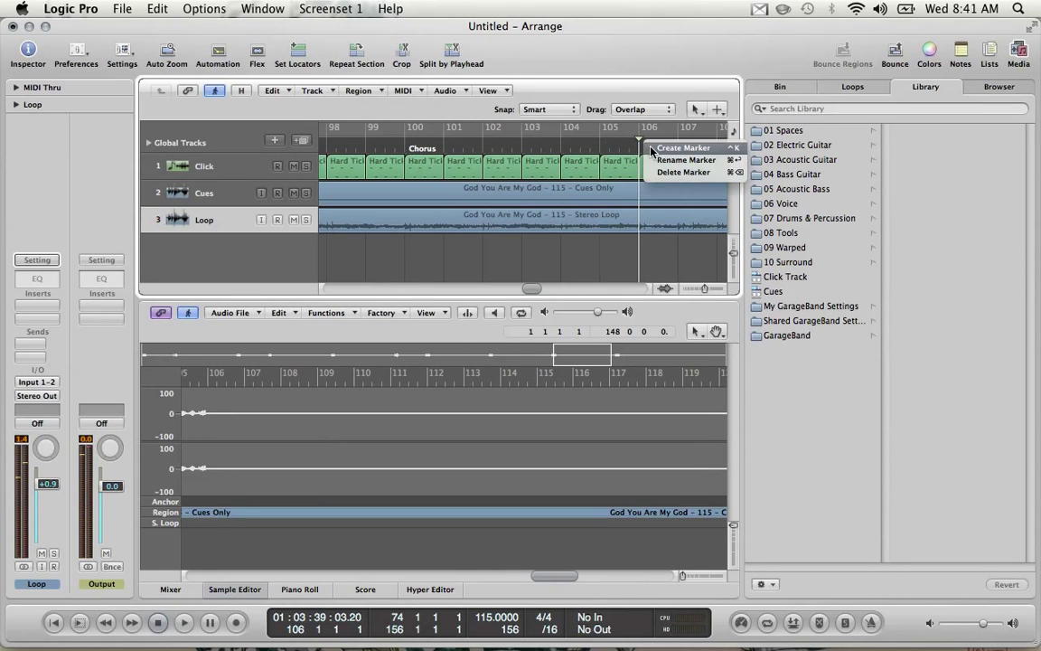
click(651, 147)
right_click(647, 150)
click(663, 164)
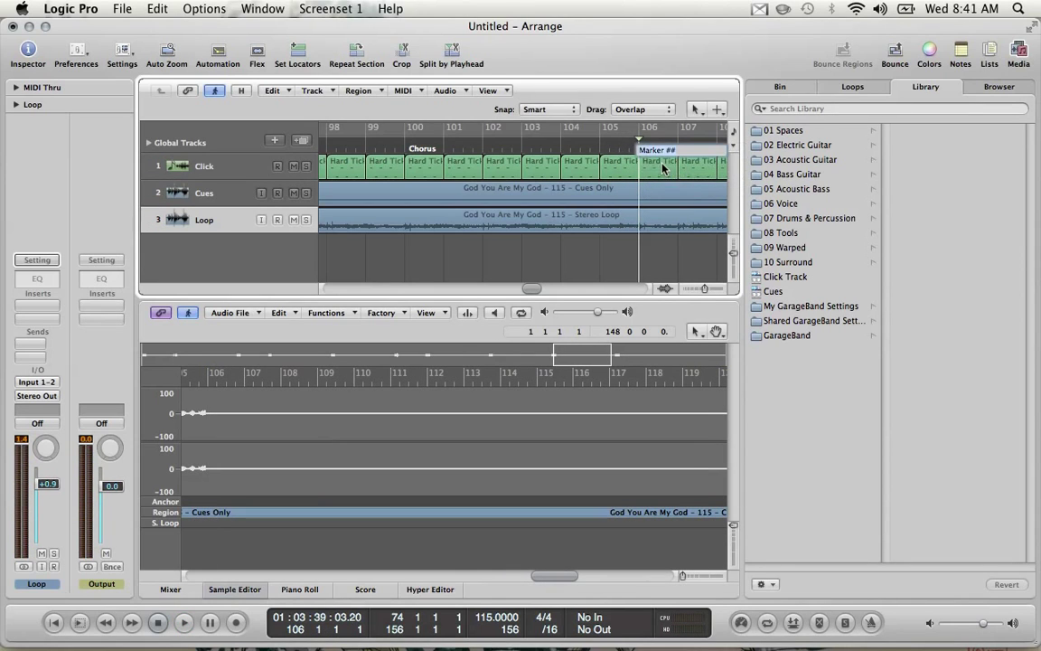
text(Bridge)
key(Return)
Audition the section around bars 120-122 to find where the down chorus starts
scroll(661, 408, right, 5)
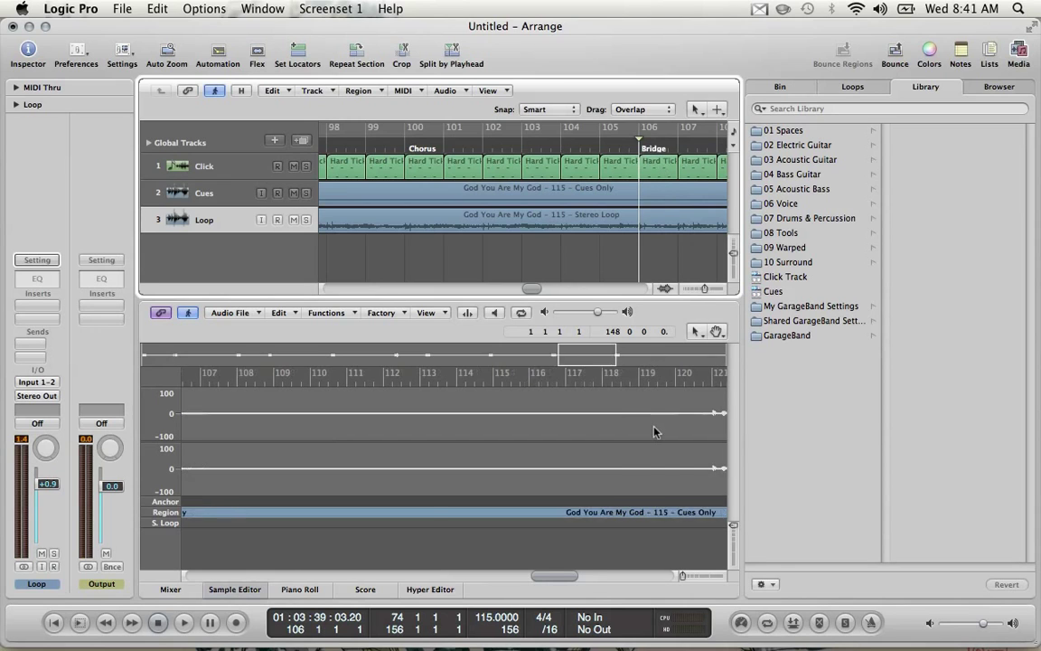
scroll(666, 188, right, 5)
scroll(666, 188, right, 8)
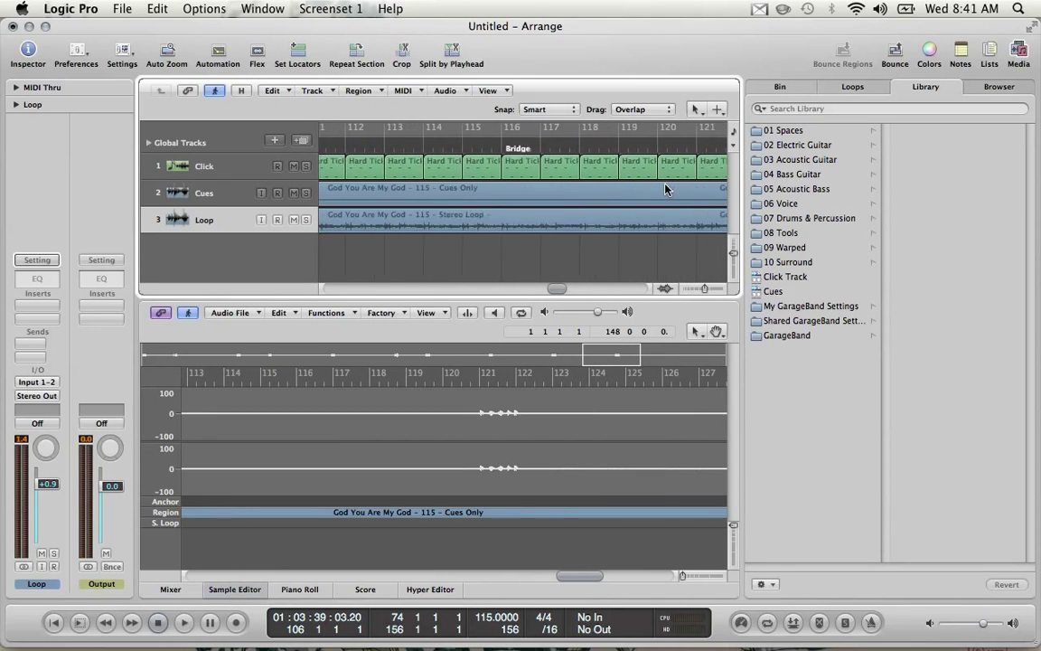
click(605, 141)
key(space)
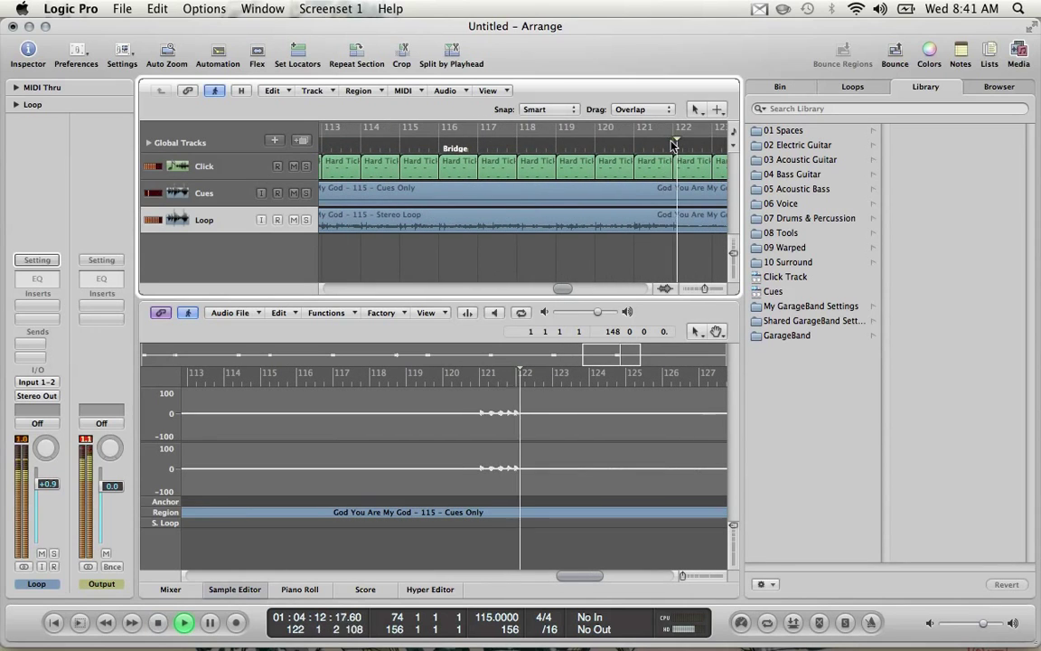
key(space)
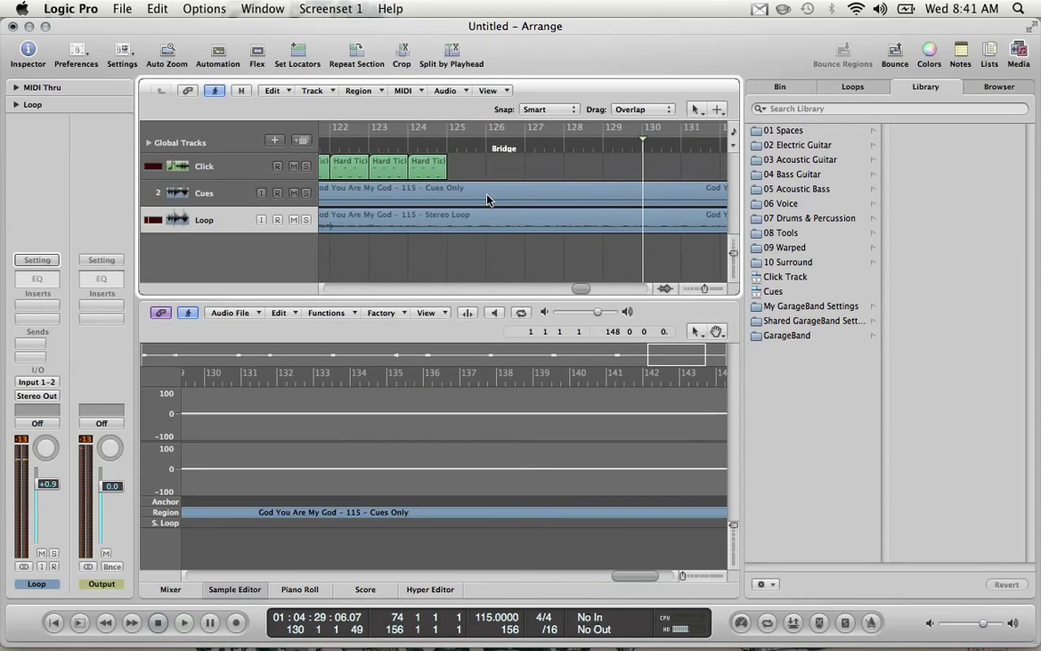
scroll(438, 175, left, 5)
click(539, 148)
click(512, 147)
key(space)
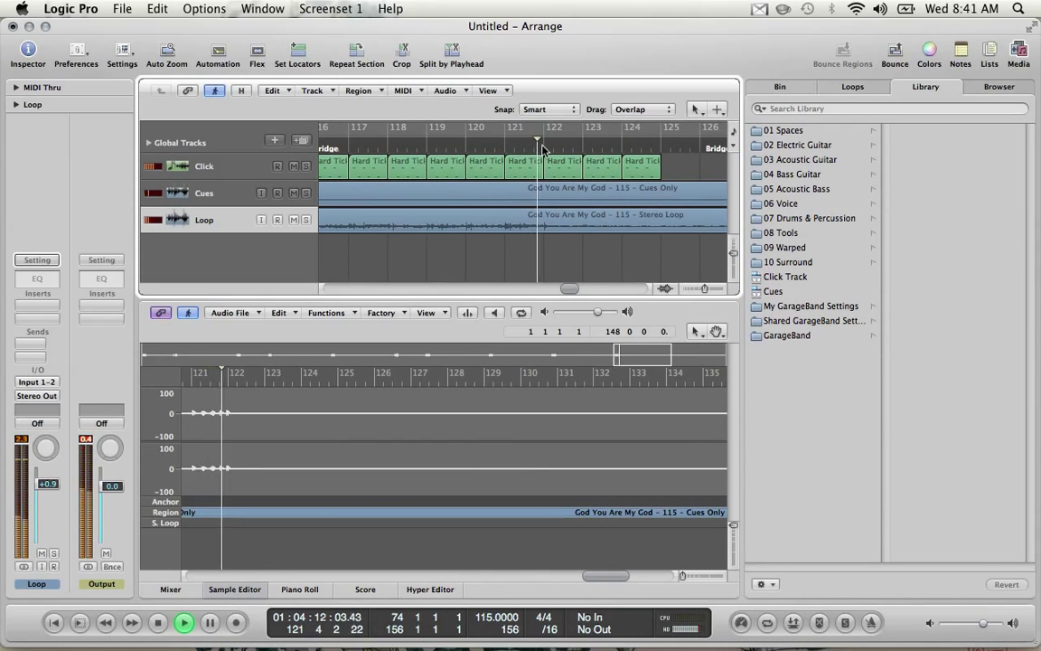
key(space)
Add a Down Chorus marker at bar 122
click(543, 148)
right_click(543, 147)
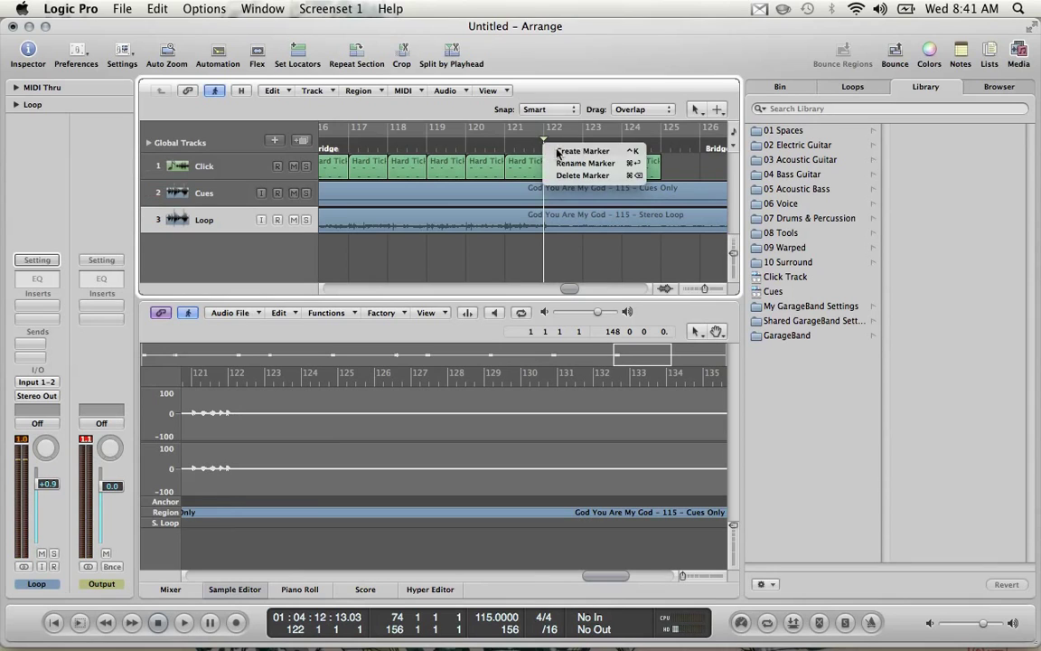
click(560, 150)
right_click(549, 148)
click(564, 163)
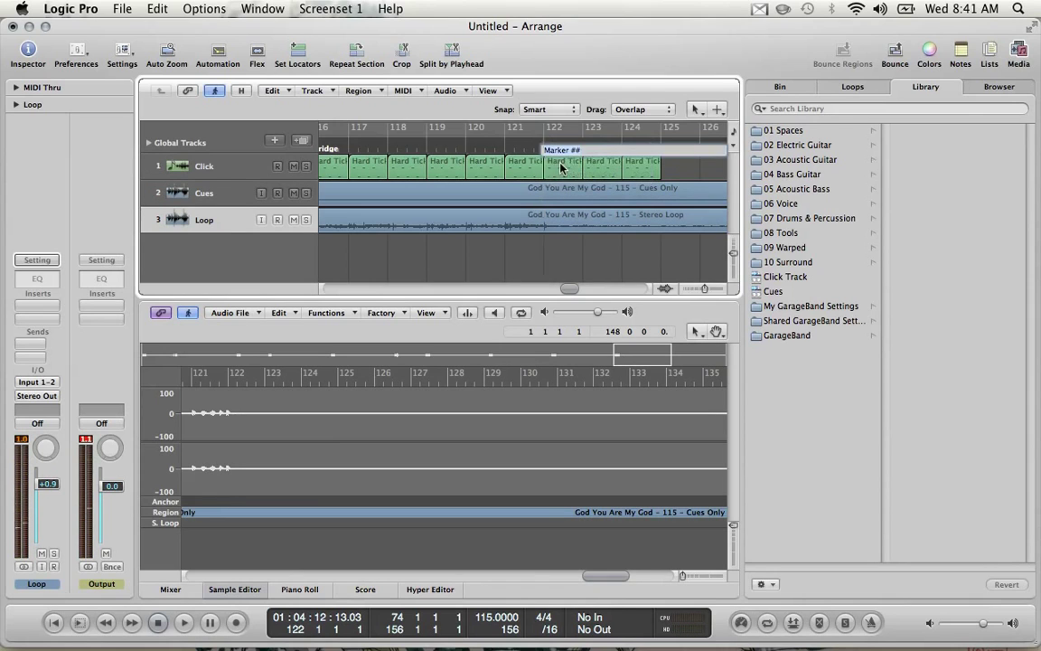
text(Down Chorus)
key(Return)
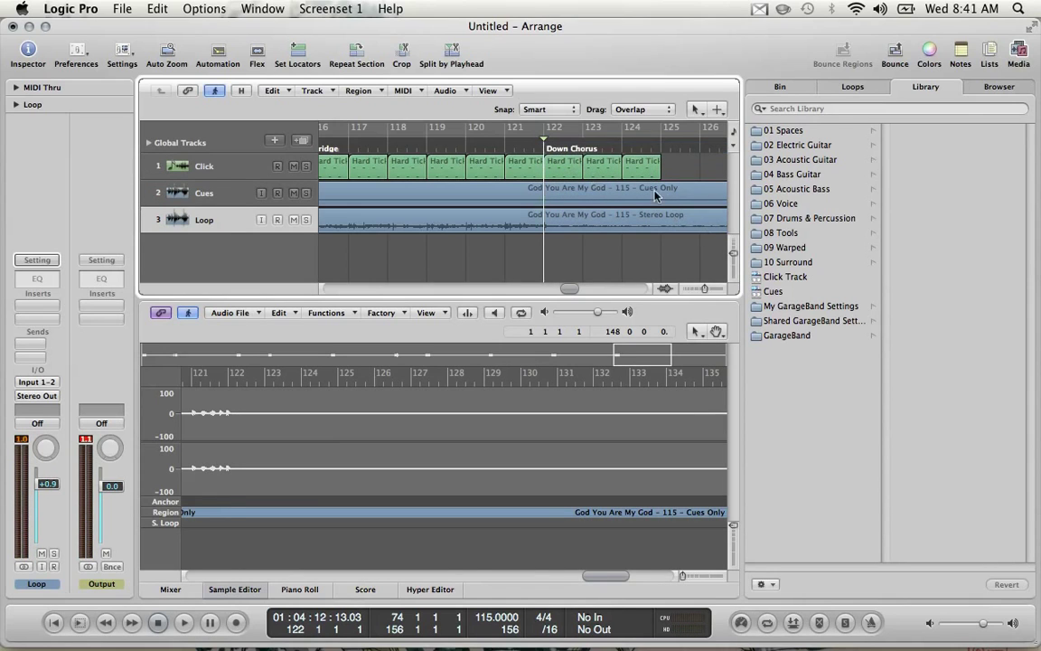
Delete the Hard Tick regions on the Click track after bar 122
key(space)
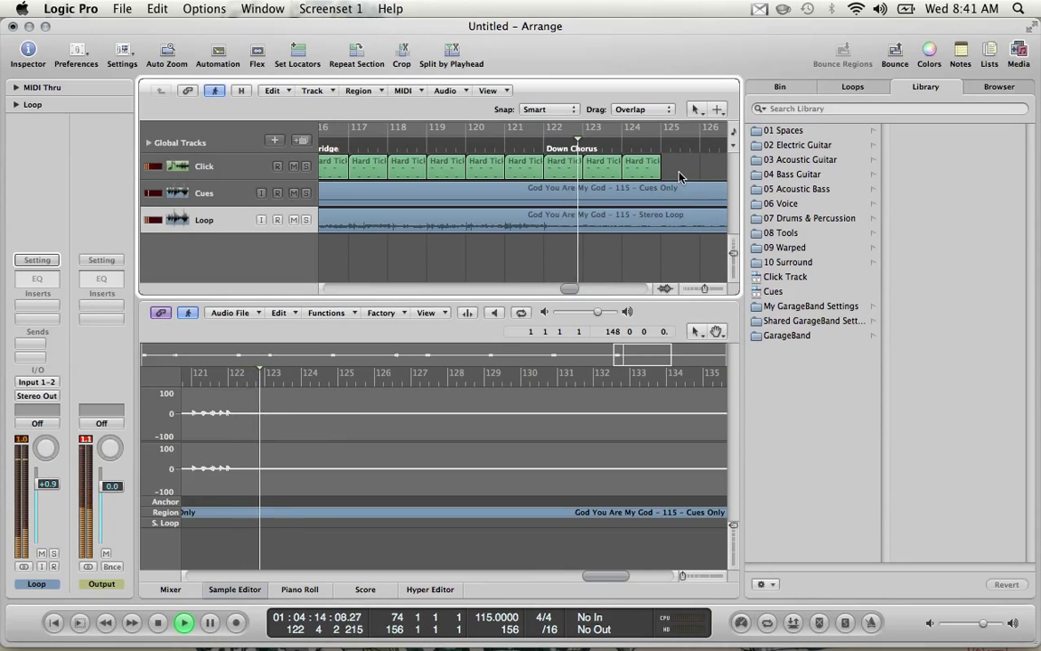
drag(679, 177, 561, 174)
key(Delete)
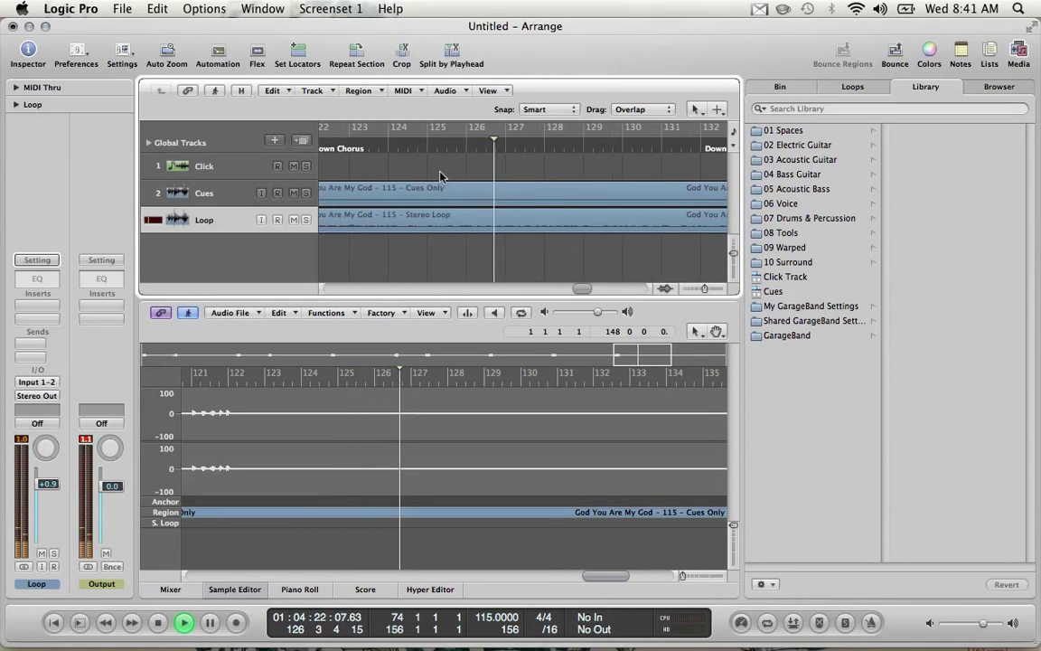
With the cutting tool, split the Cues region at bar 122 and delete the rest
click(717, 110)
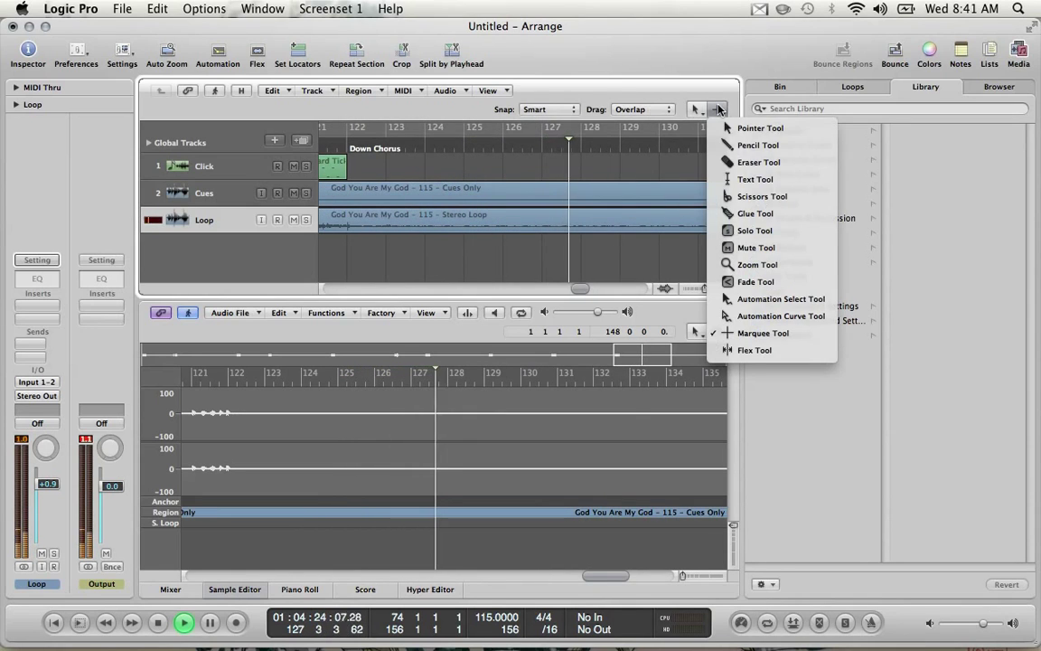
click(758, 196)
key(space)
click(350, 193)
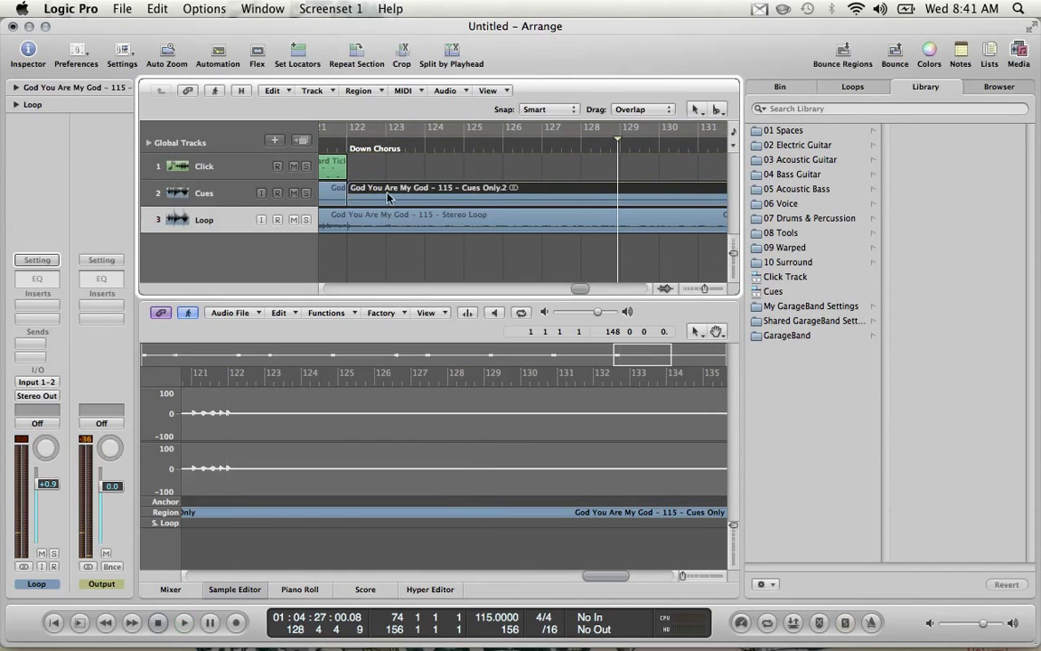
key(Delete)
Cut off the Loop region past bar 140 and return the playhead to the start
scroll(546, 232, right, 5)
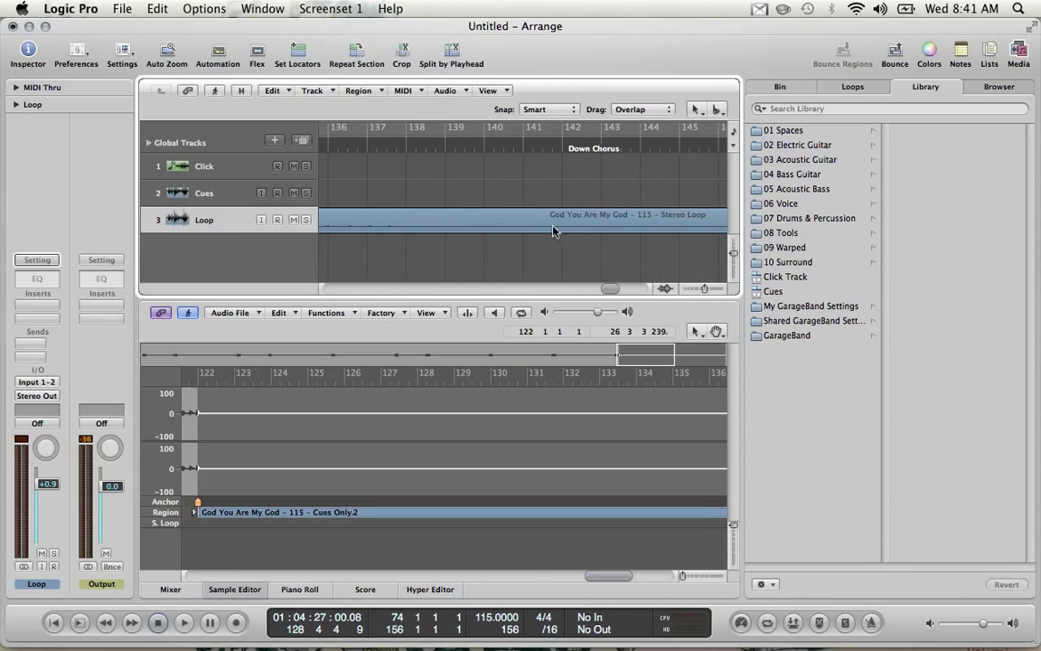
click(497, 147)
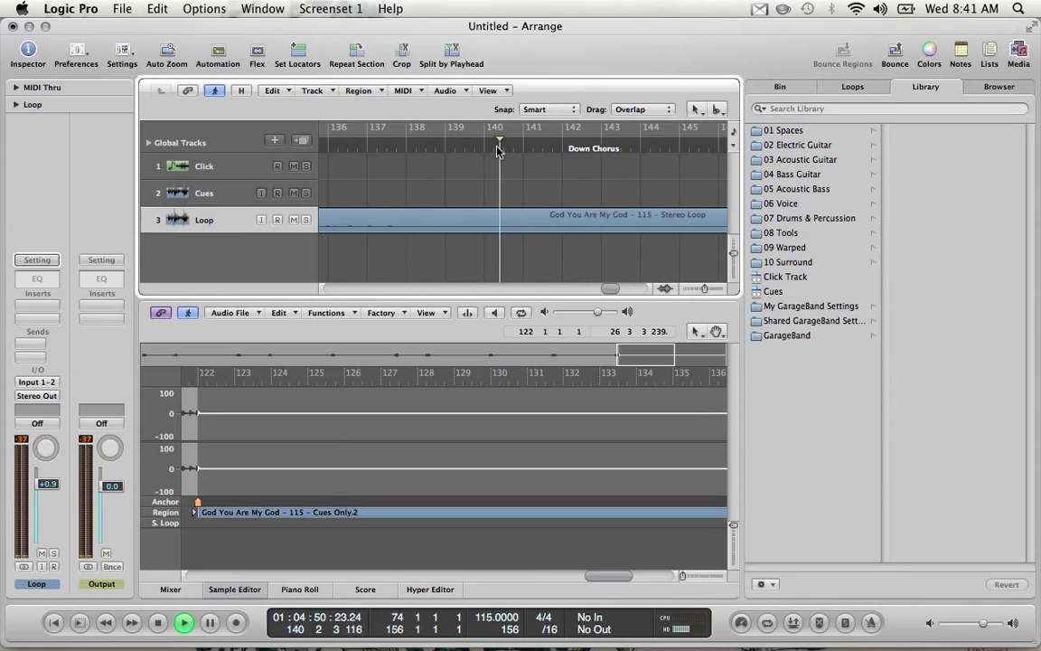
click(522, 230)
click(553, 225)
scroll(553, 226, right, 5)
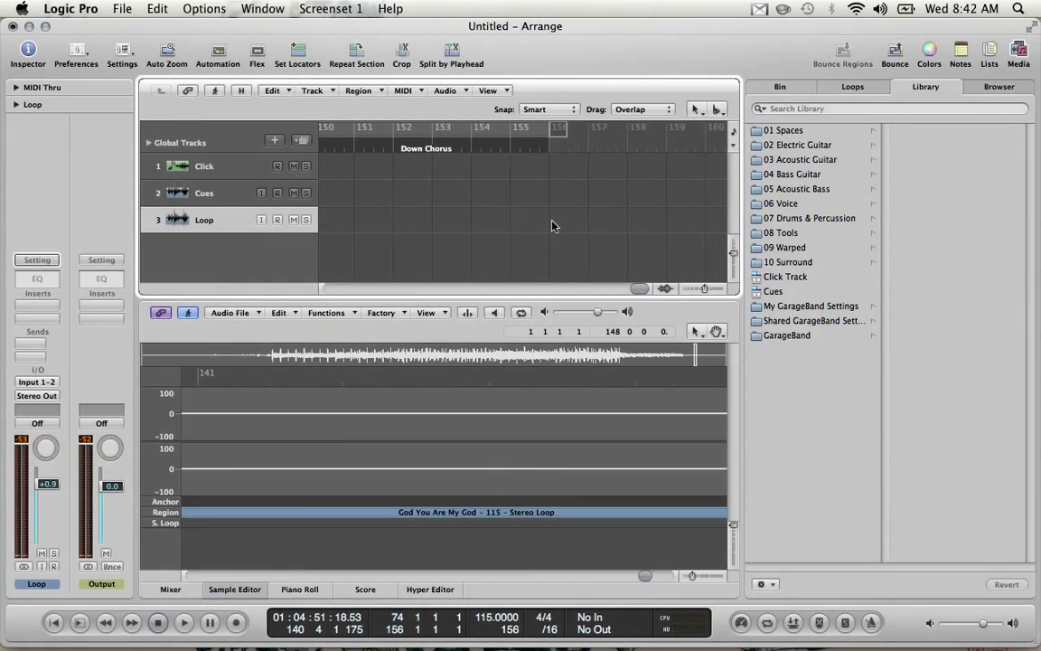
drag(564, 145, 459, 138)
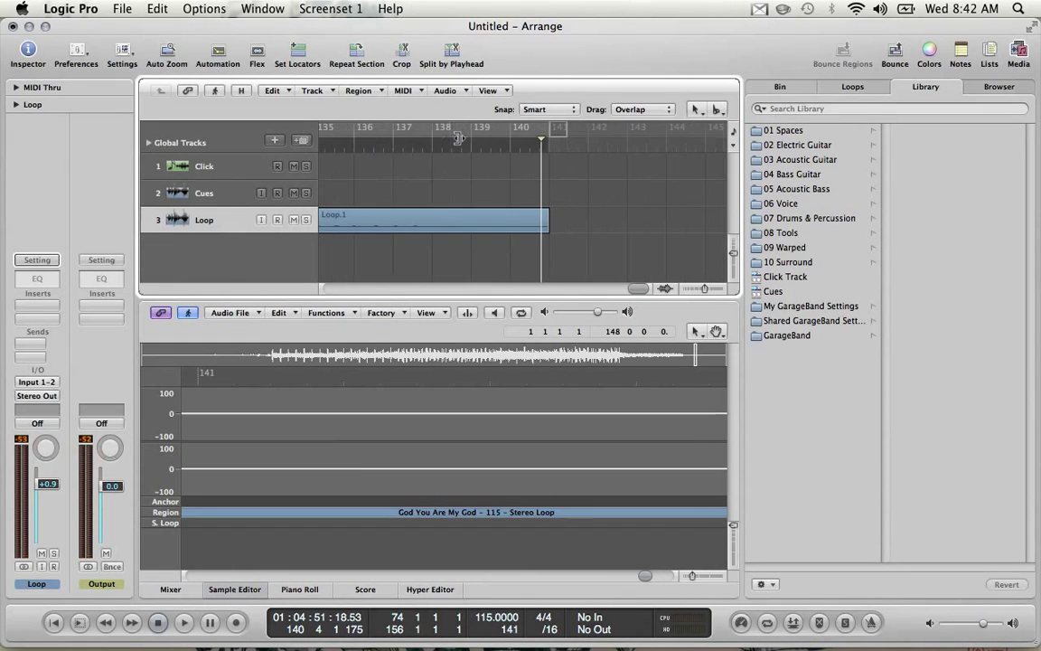
key(Return)
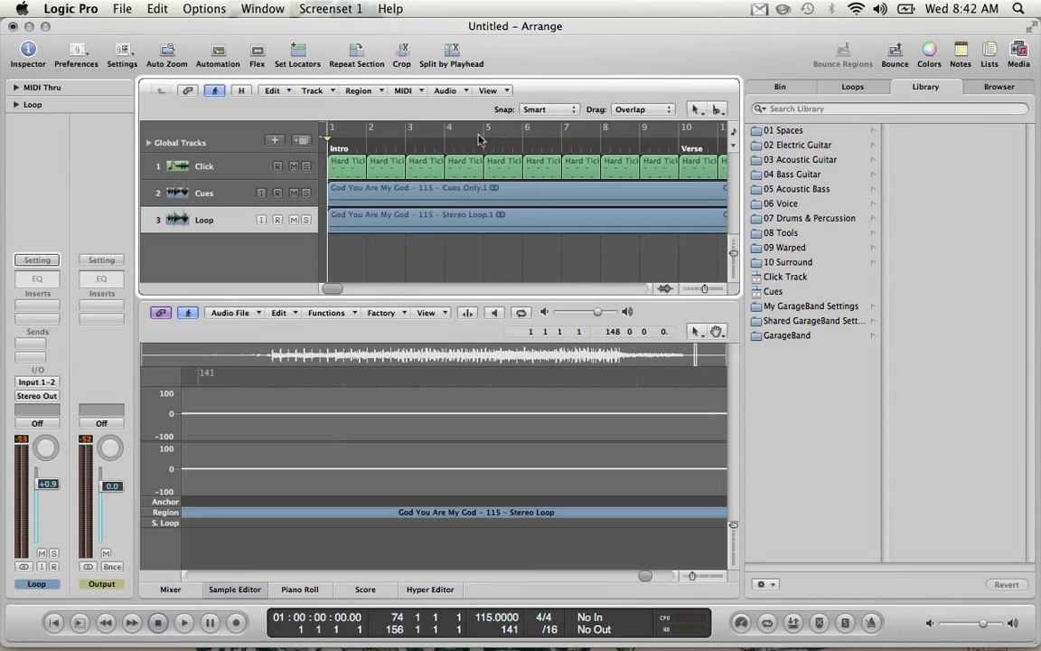
Show the Marker list in the Lists panel, refocus the arrangement, and open the File menu
click(990, 56)
click(853, 87)
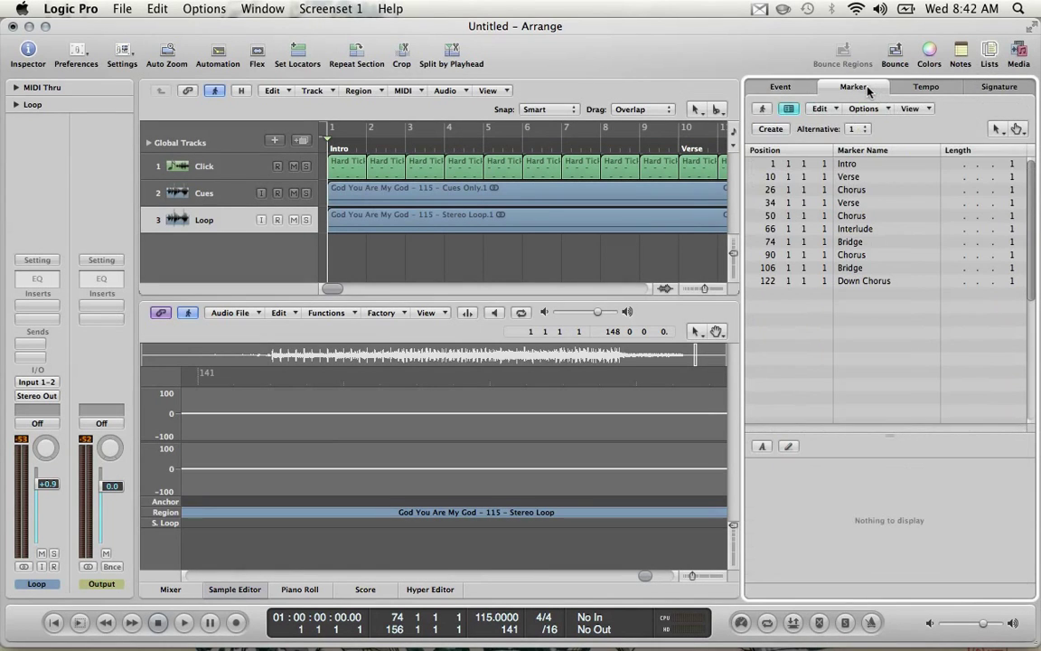
click(517, 281)
click(127, 8)
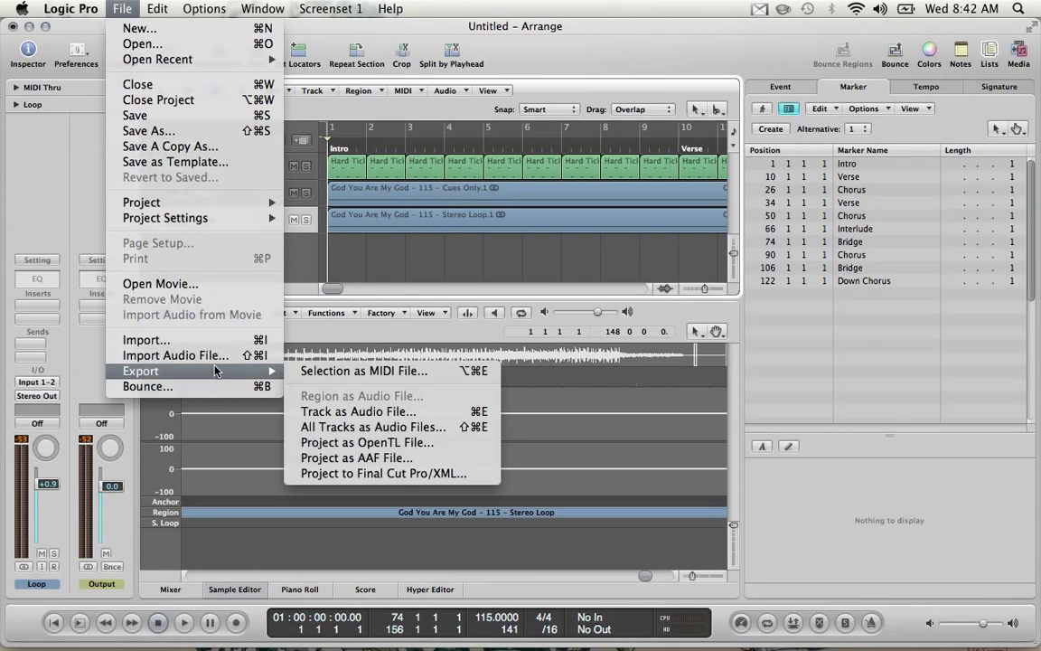
Open Logic's Export All Tracks as Audio Files dialog, cancelling the wrong export dialog first
mouse_move(276, 379)
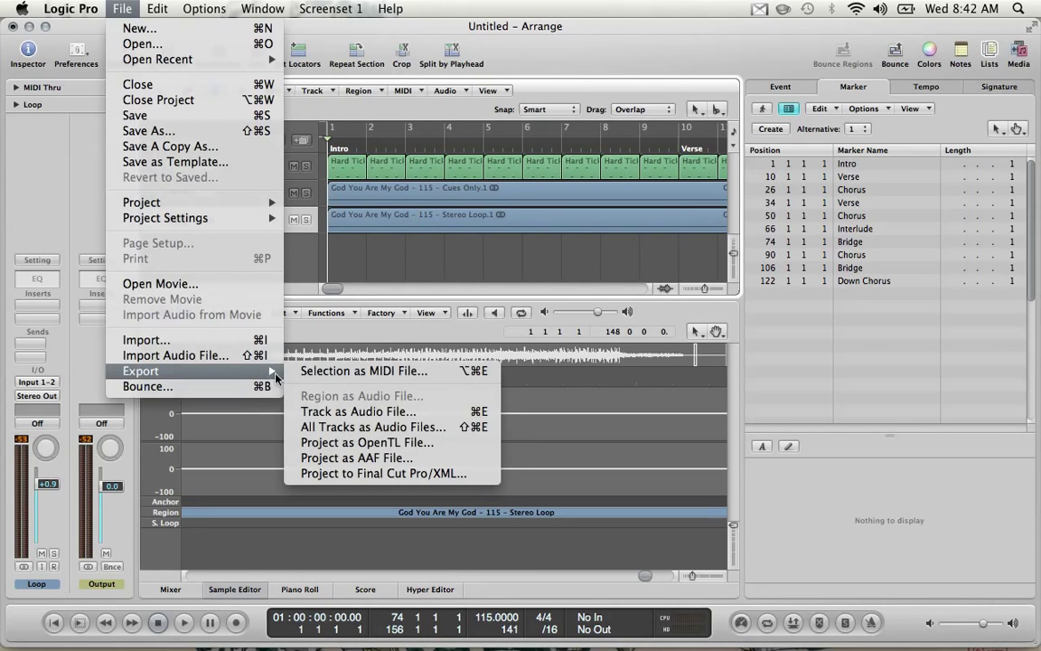
click(362, 442)
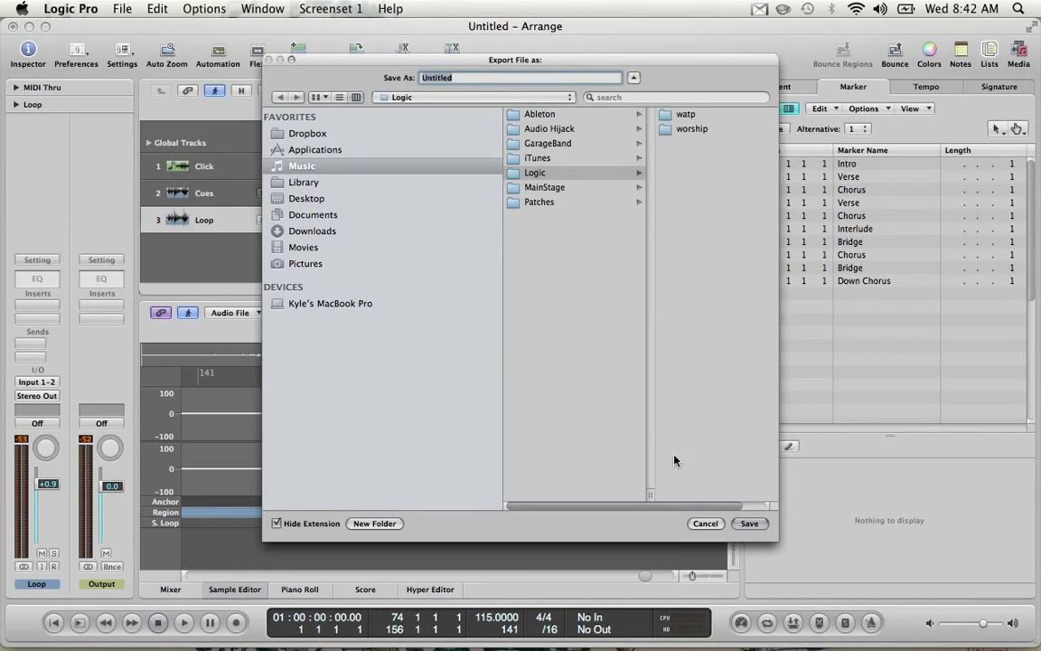
click(704, 525)
click(122, 8)
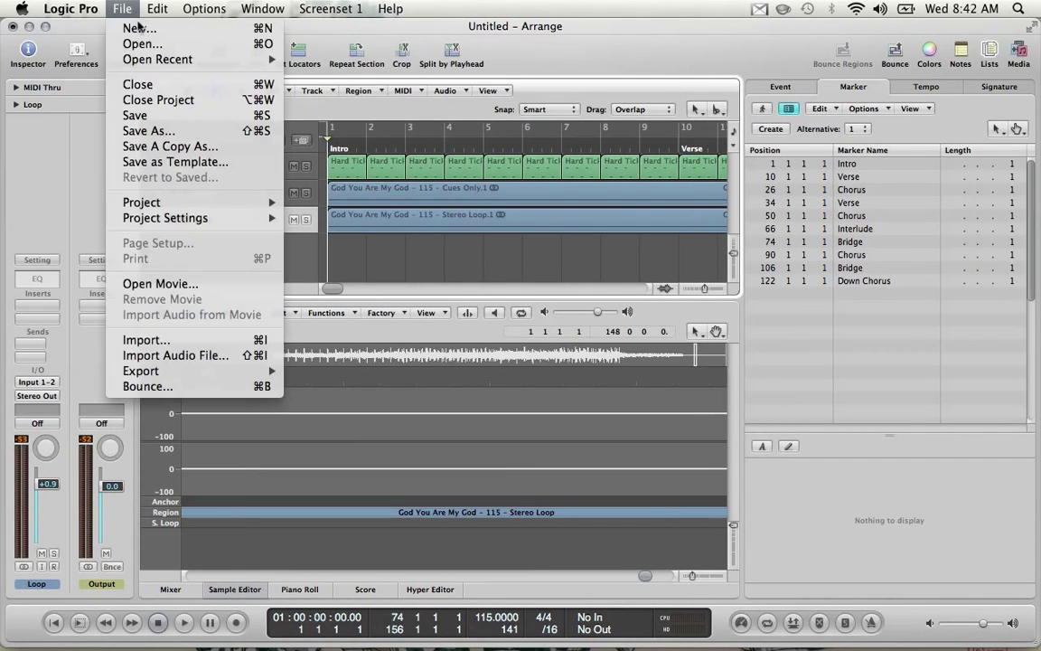
mouse_move(217, 370)
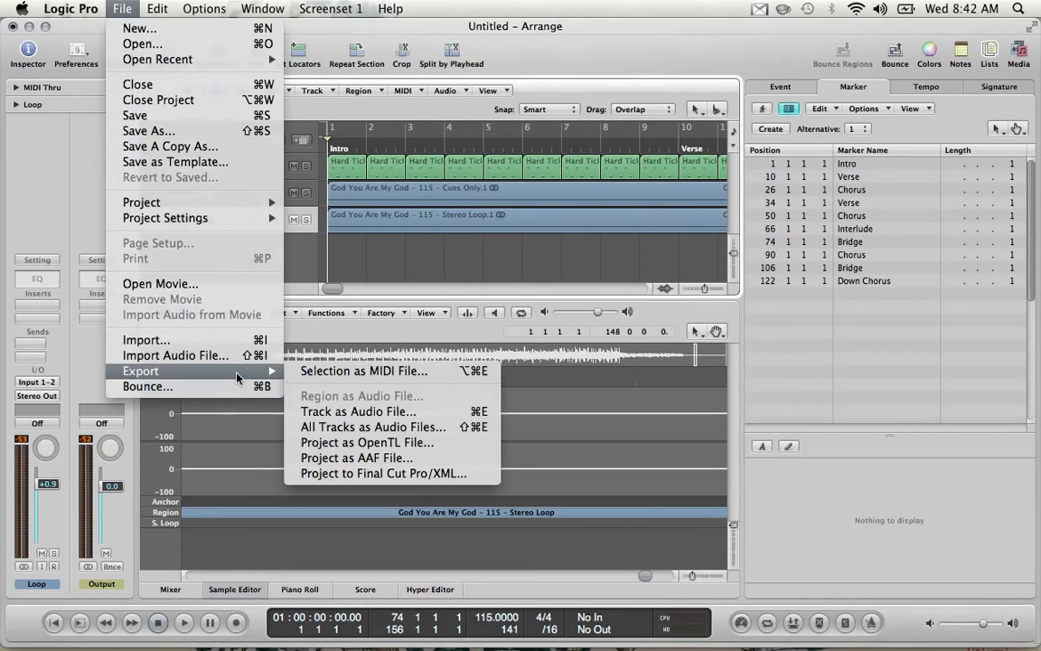
click(339, 426)
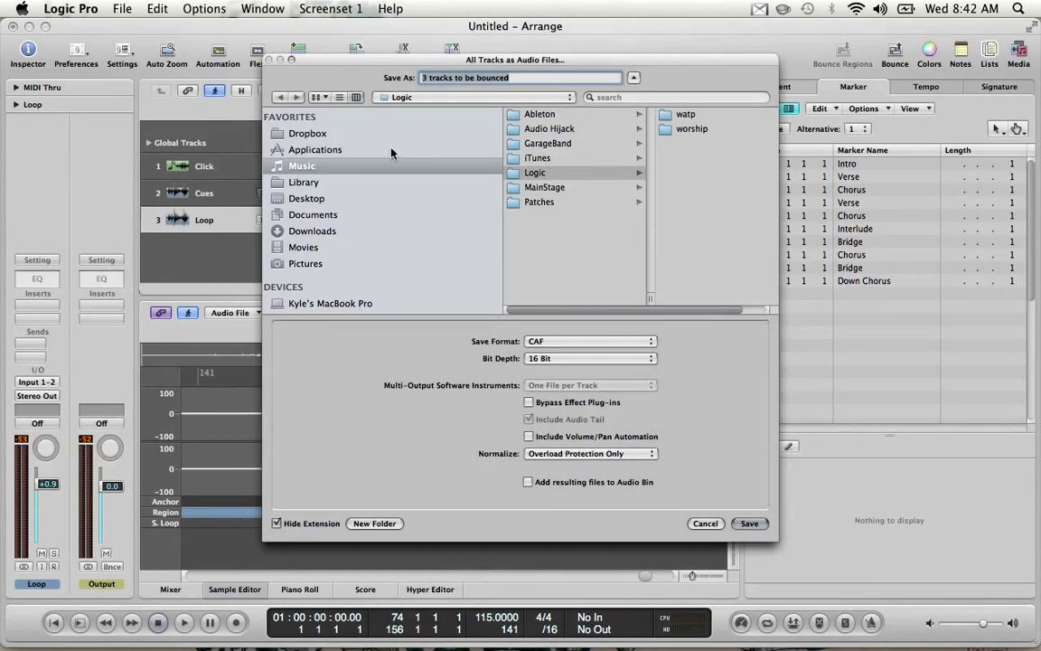
Create a new folder 'God you are my God (2)' in Music/MainStage/Samples/worship
click(360, 168)
click(551, 188)
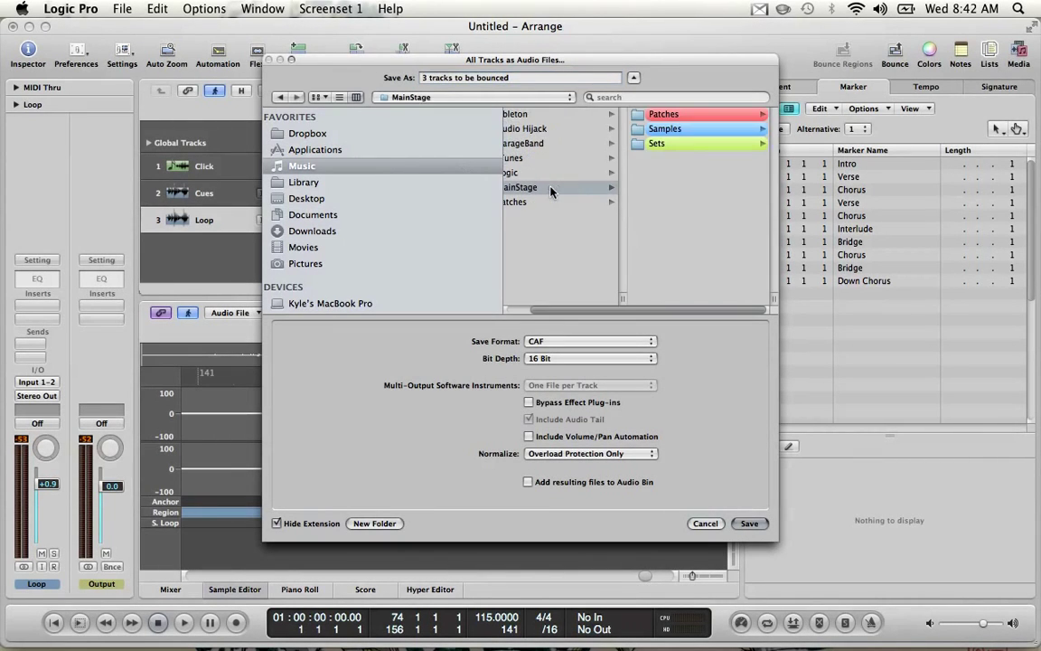
click(687, 129)
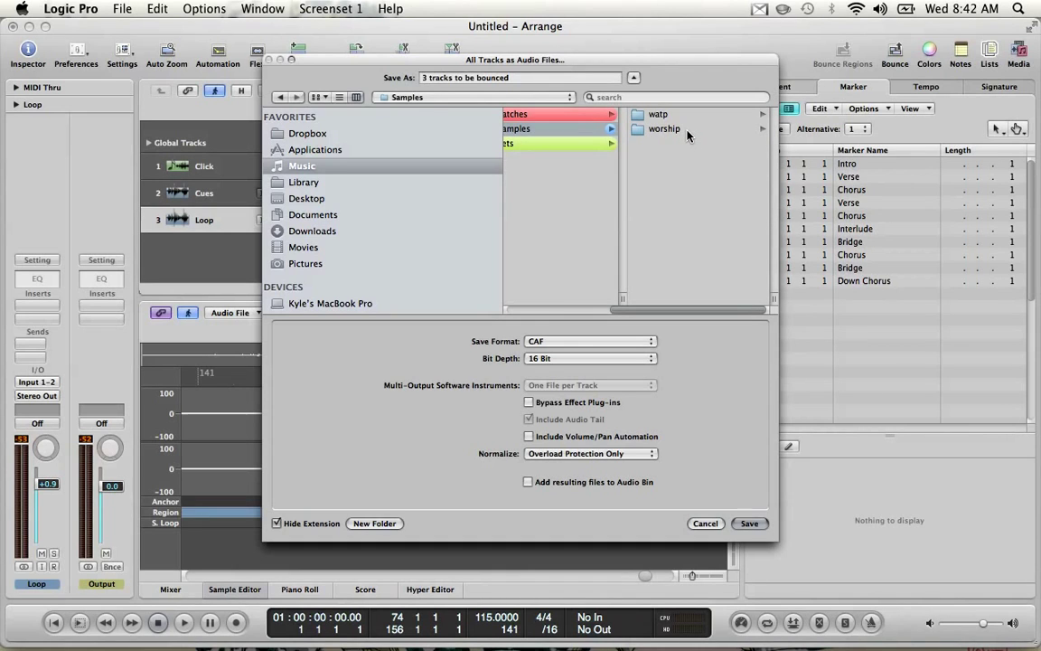
click(669, 129)
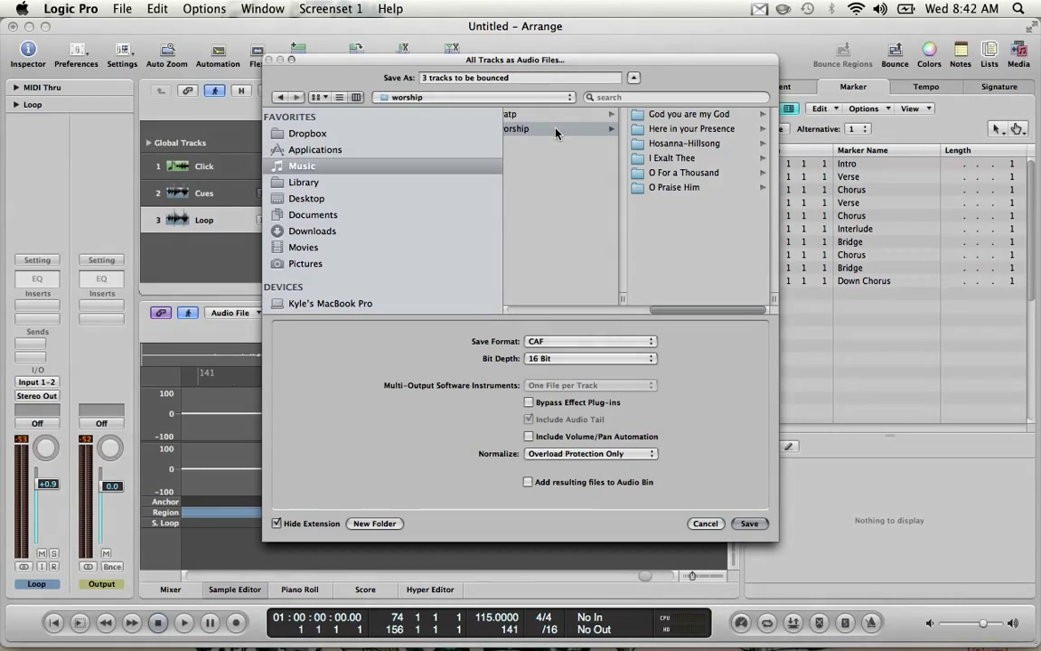
click(389, 523)
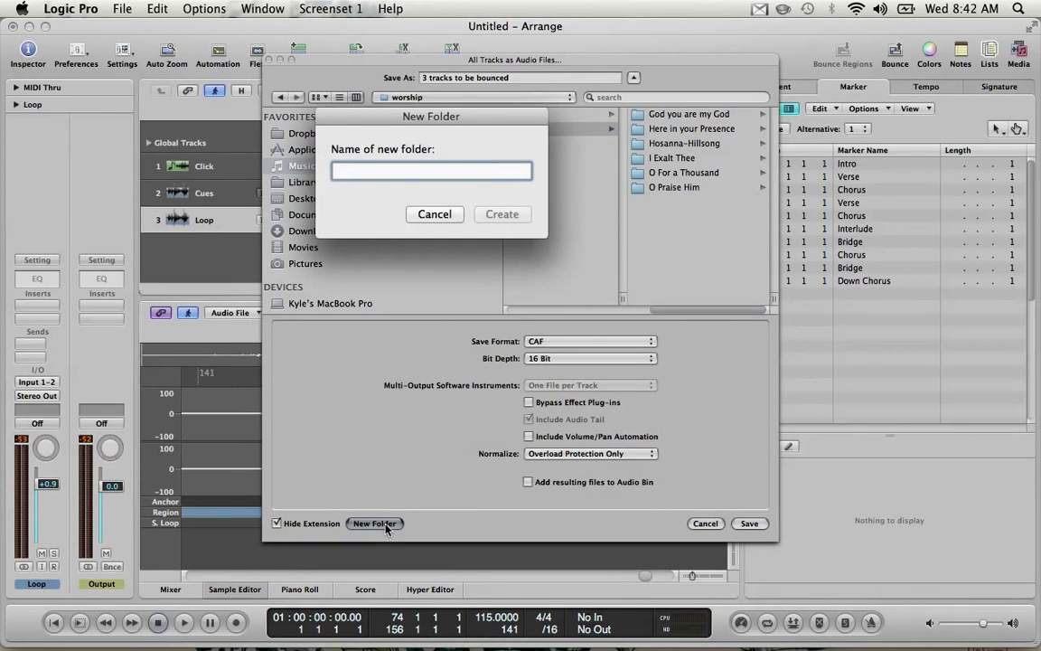
text(God you are my God (2)
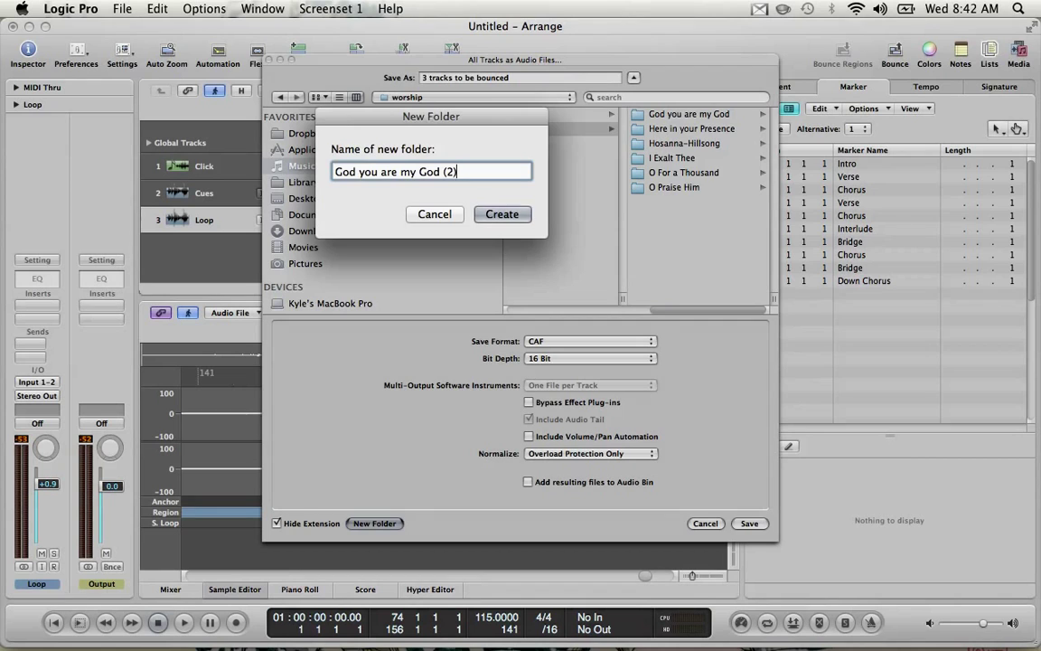
key(Return)
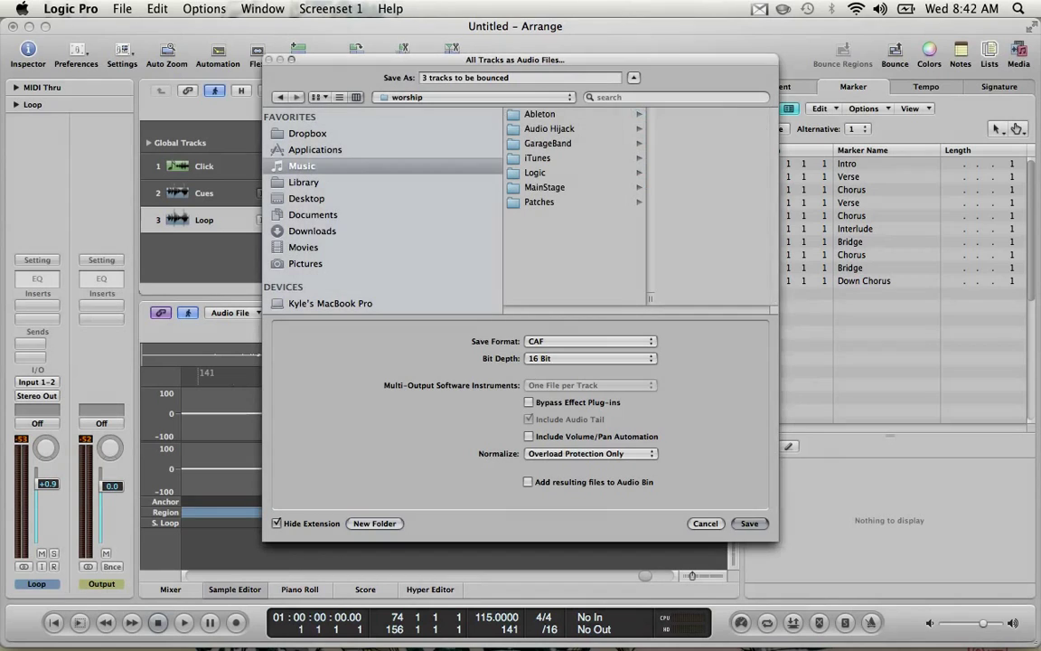
Pick the God you are my God (2) folder and export the tracks as CAF files
click(612, 188)
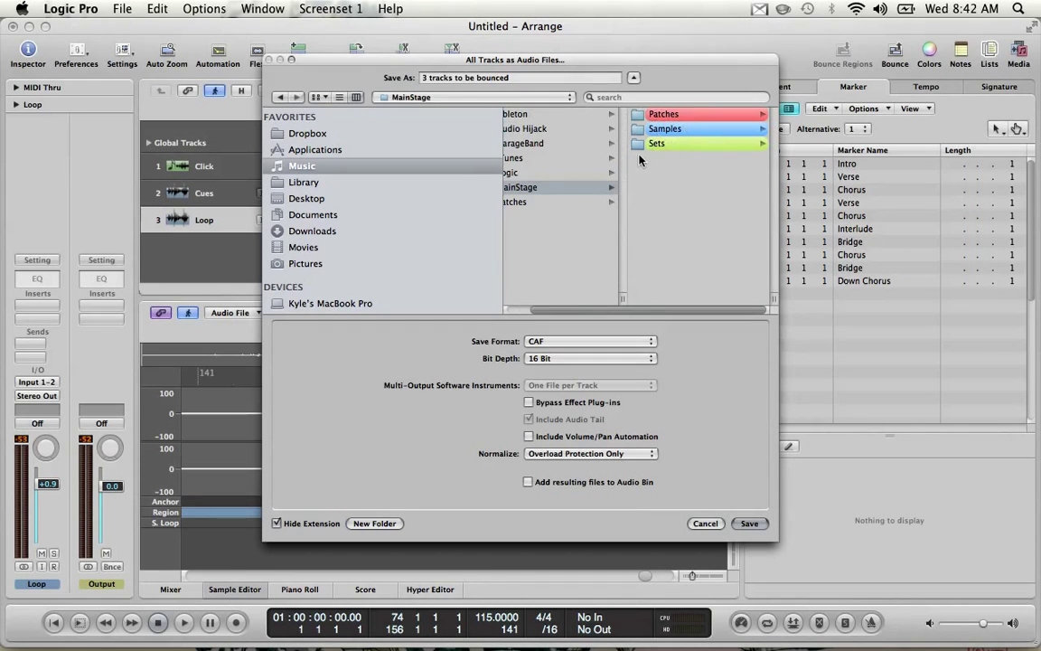
click(680, 129)
click(680, 129)
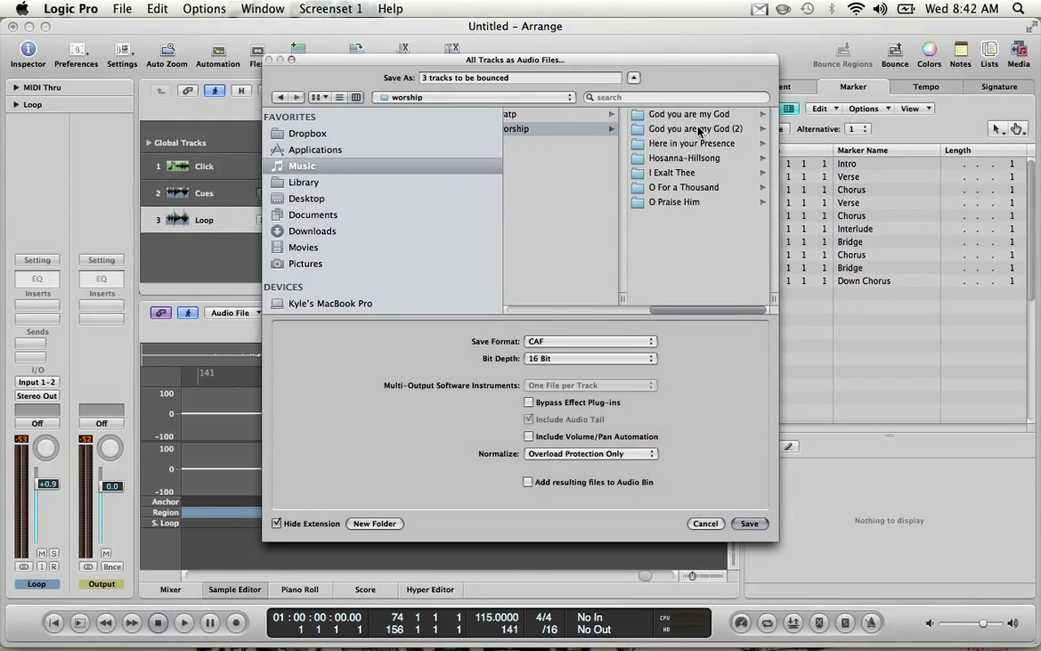
click(698, 130)
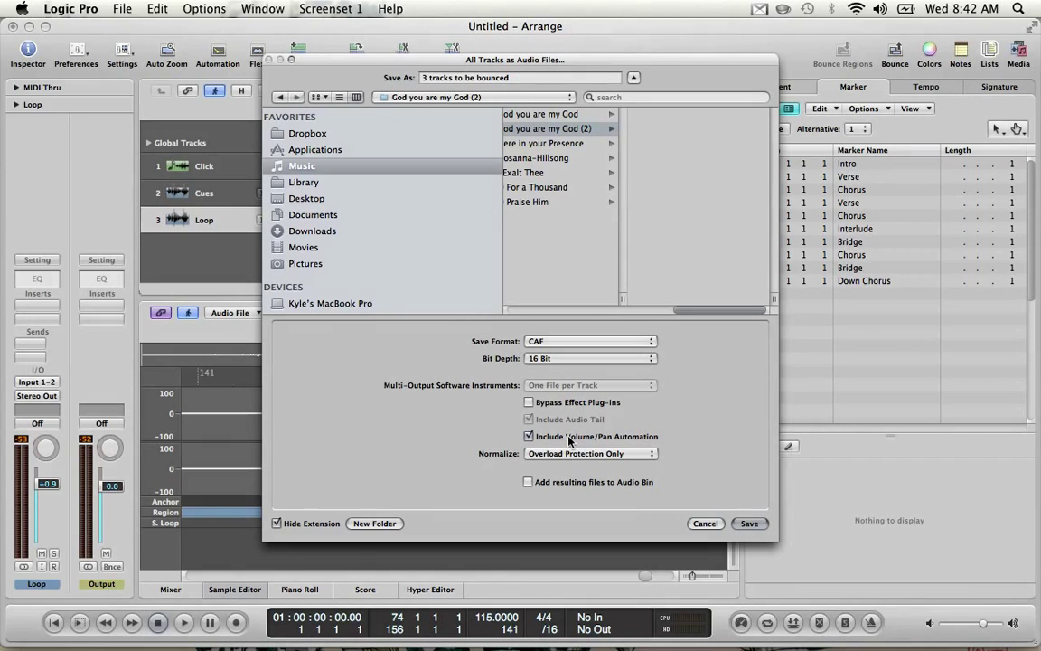
click(751, 524)
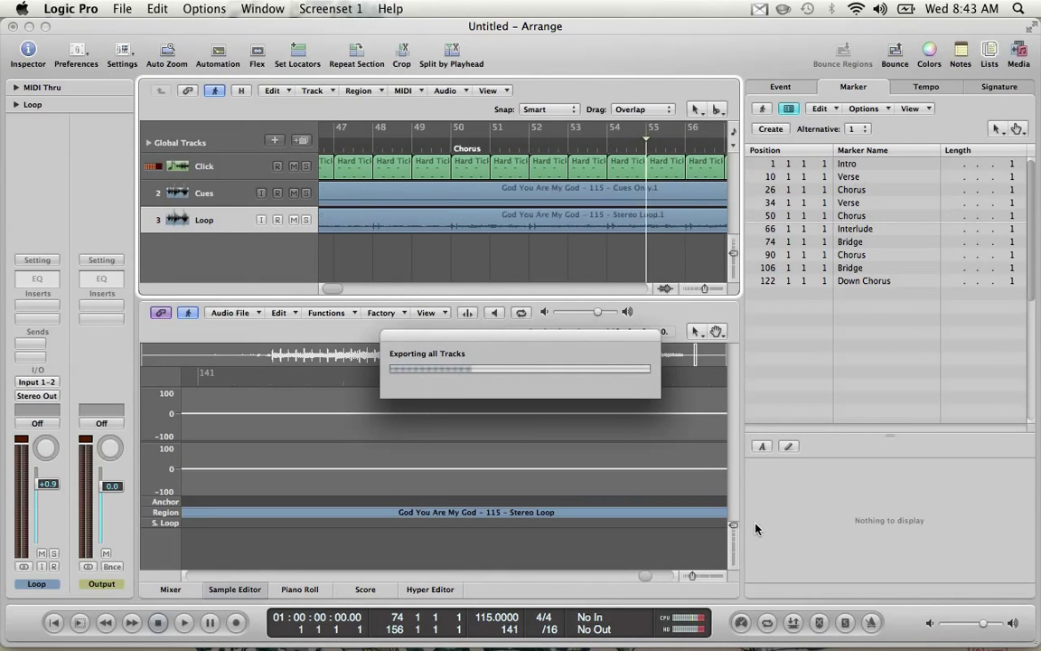
After the export completes, close the untitled Logic Pro project with Don't Save
mouse_move(897, 612)
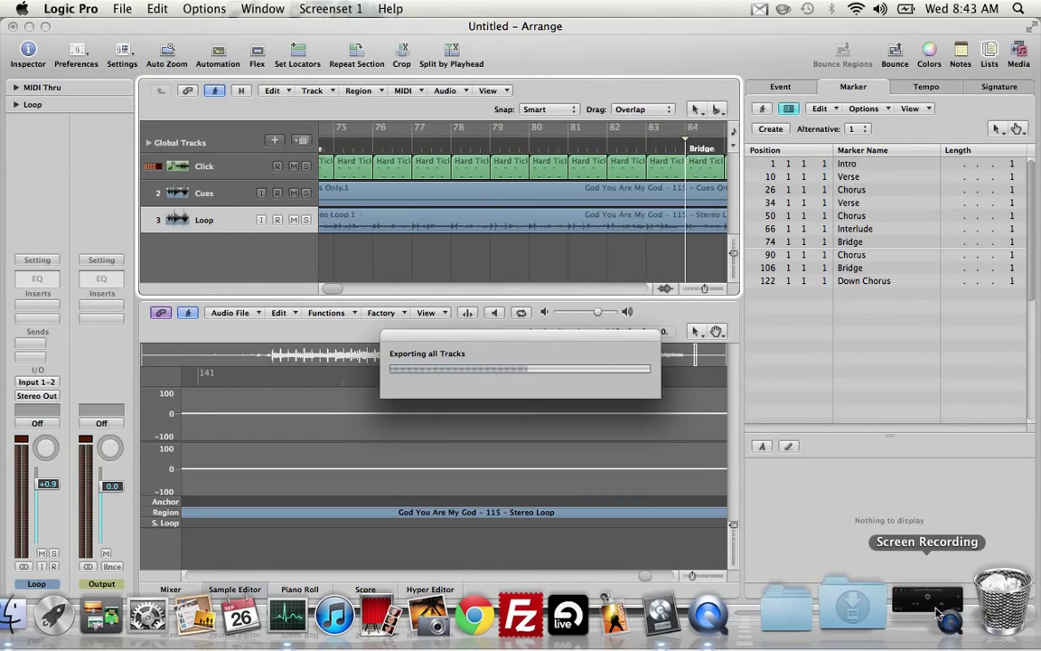
key(super+Tab)
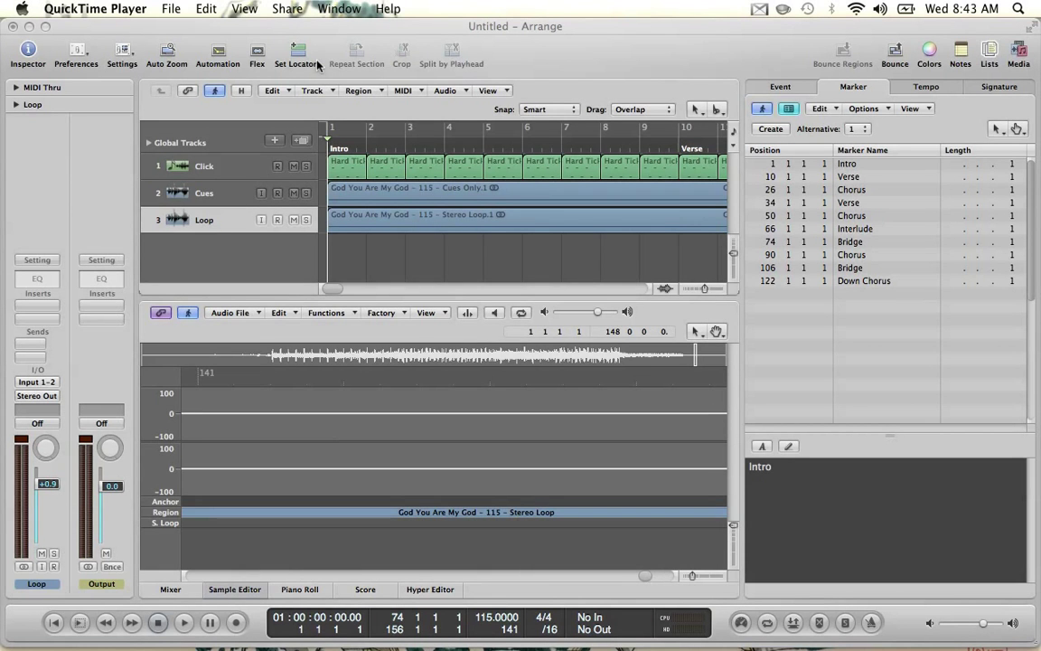
click(317, 30)
key(super+w)
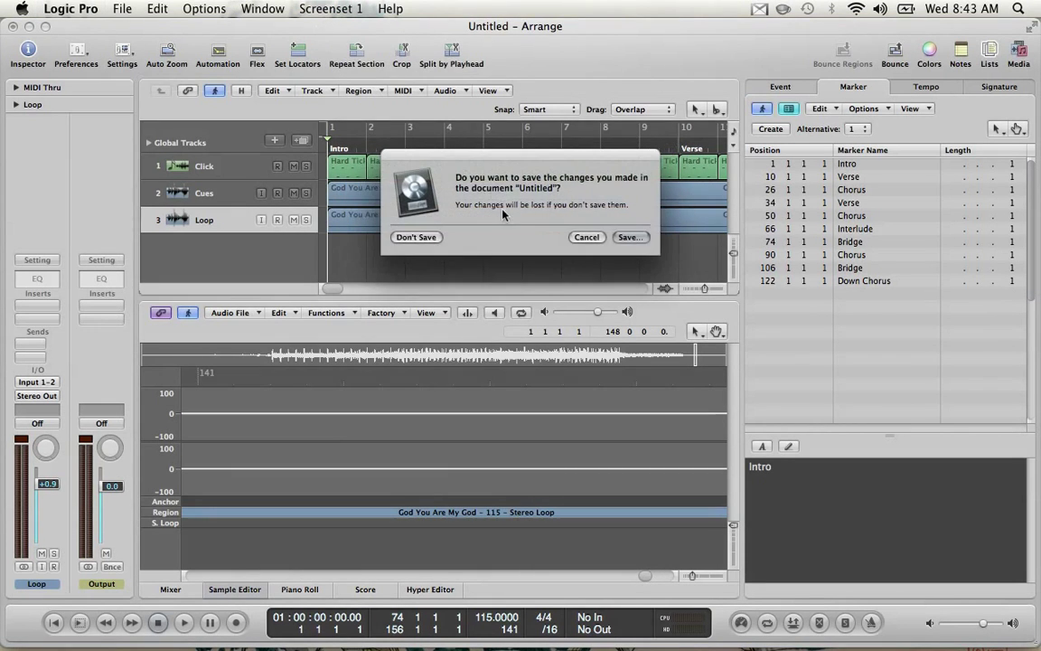
click(417, 235)
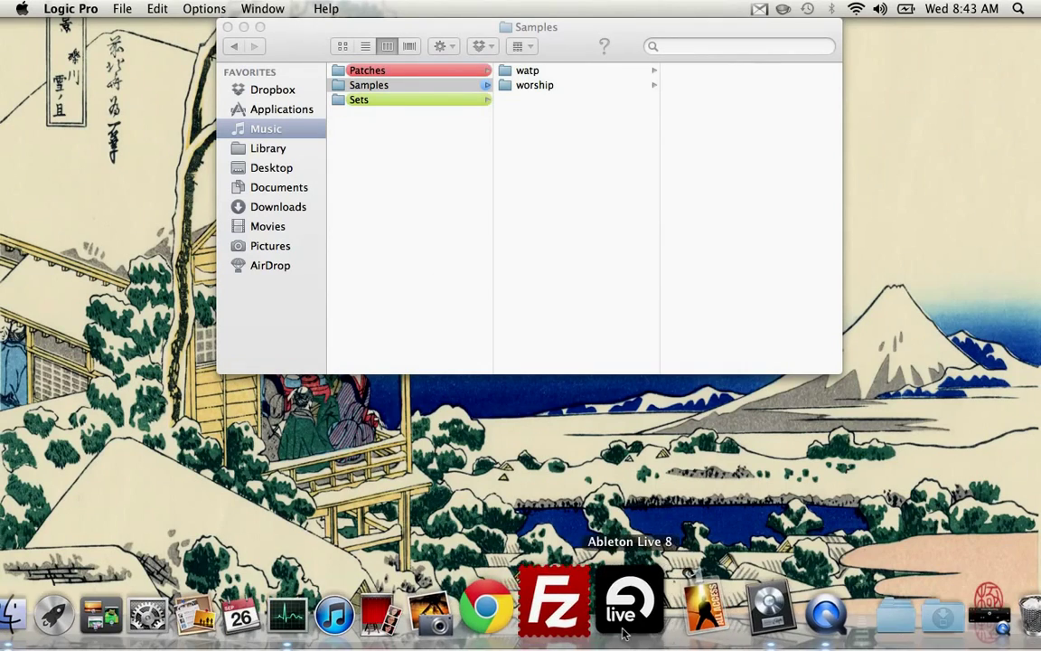
Launch MainStage from the Dock and let its template concert load
click(671, 593)
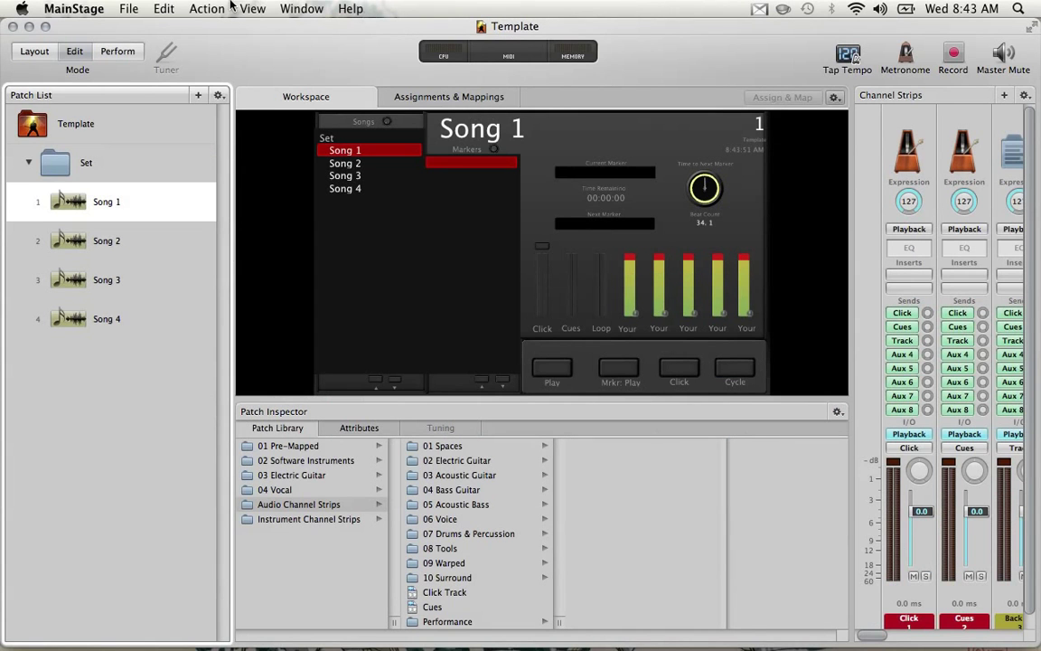
Save the concert to the Desktop as 'Weekend Jamz' via Save As
click(128, 8)
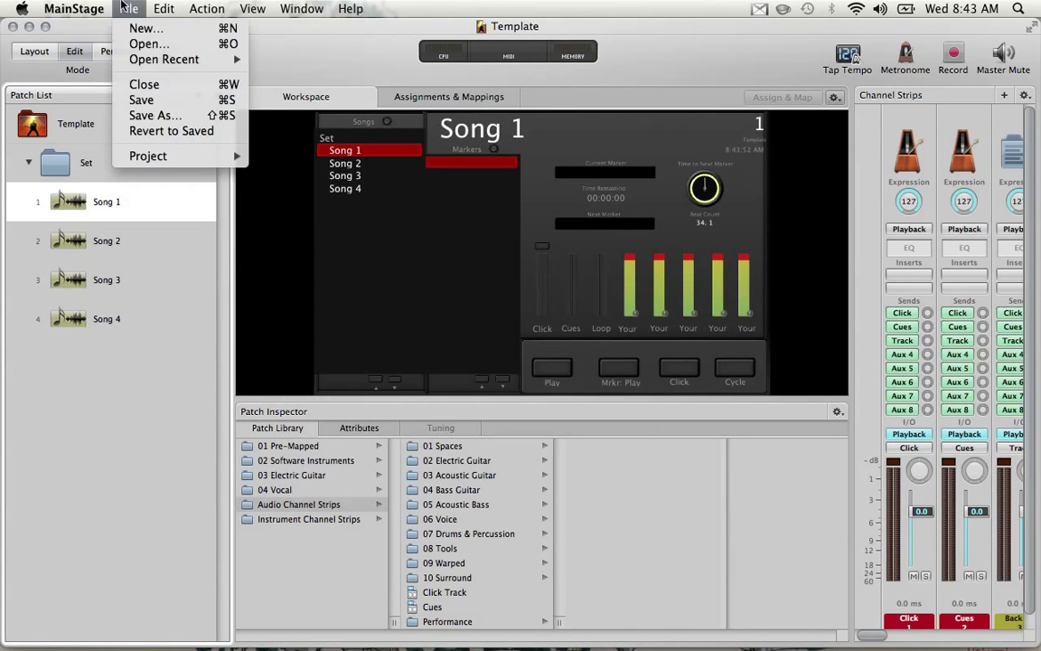
click(158, 115)
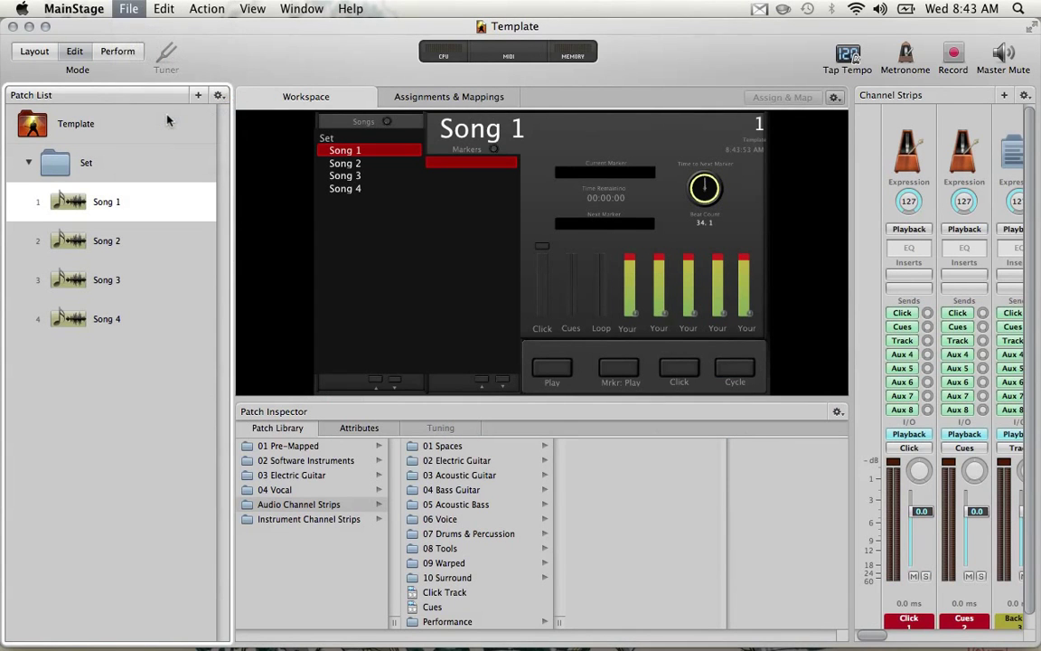
key(super+shift+d)
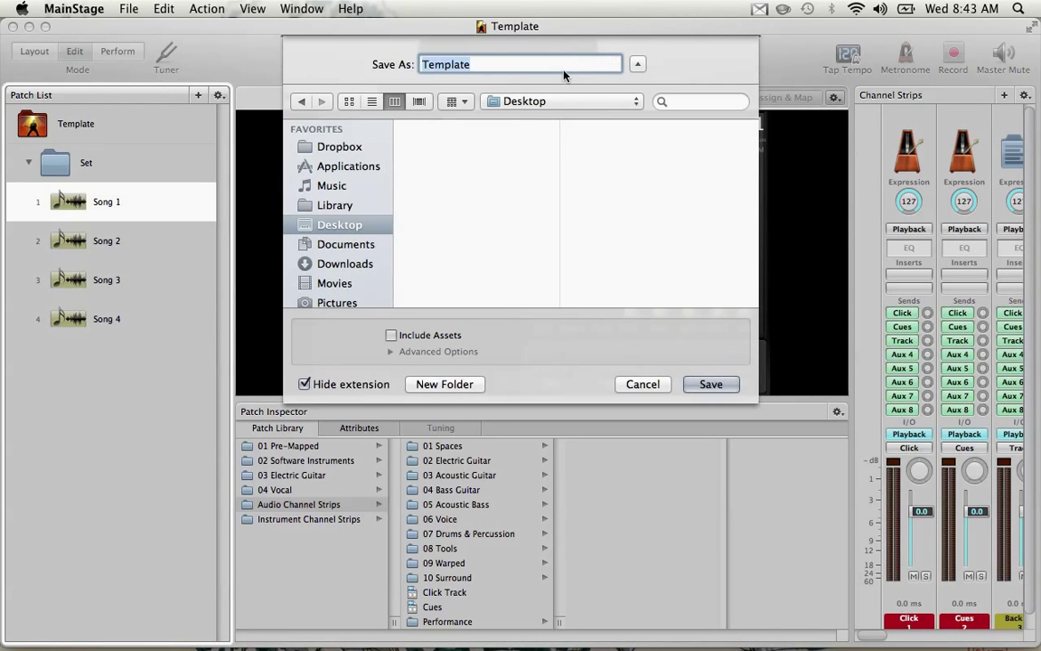
text(Weekend Jamz)
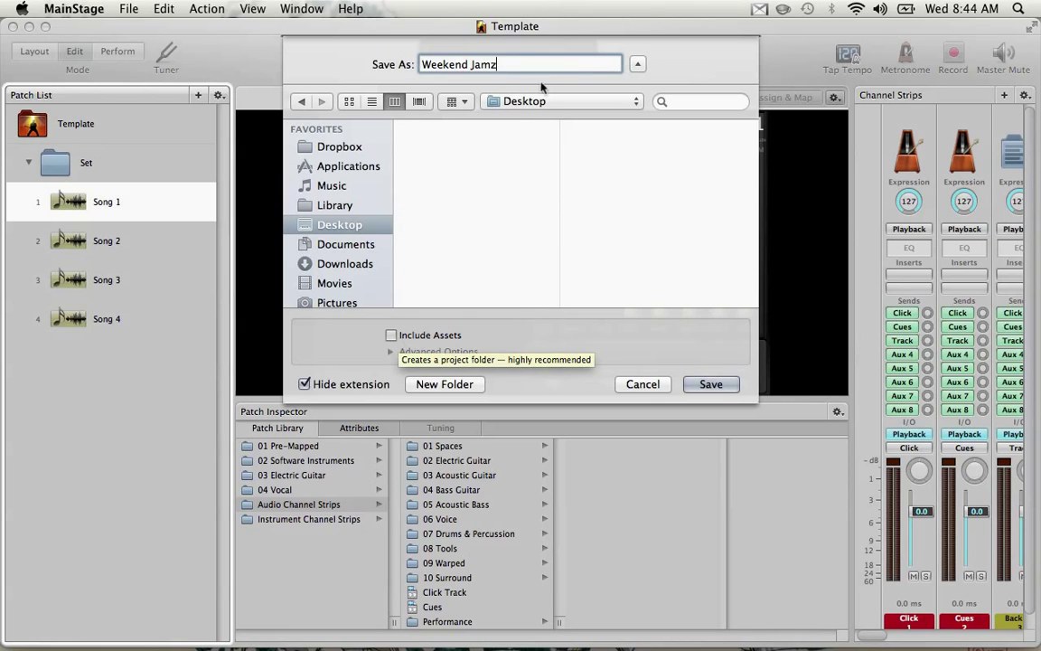
click(711, 385)
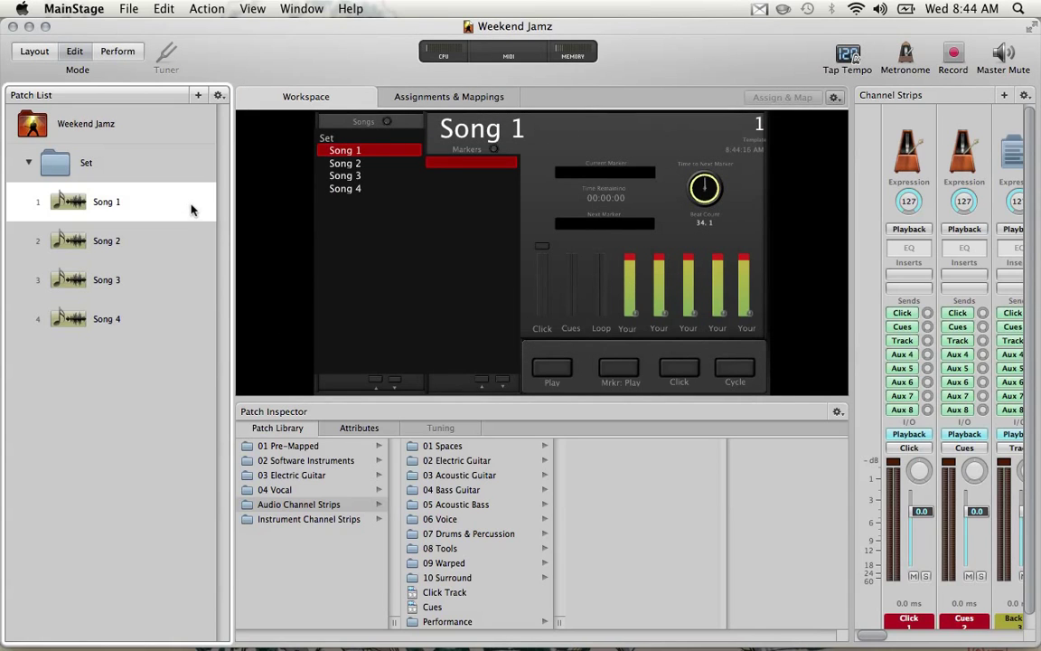
Rename the Song 1 patch to 'God you are my God'
double_click(145, 203)
text(God you are my God)
key(Return)
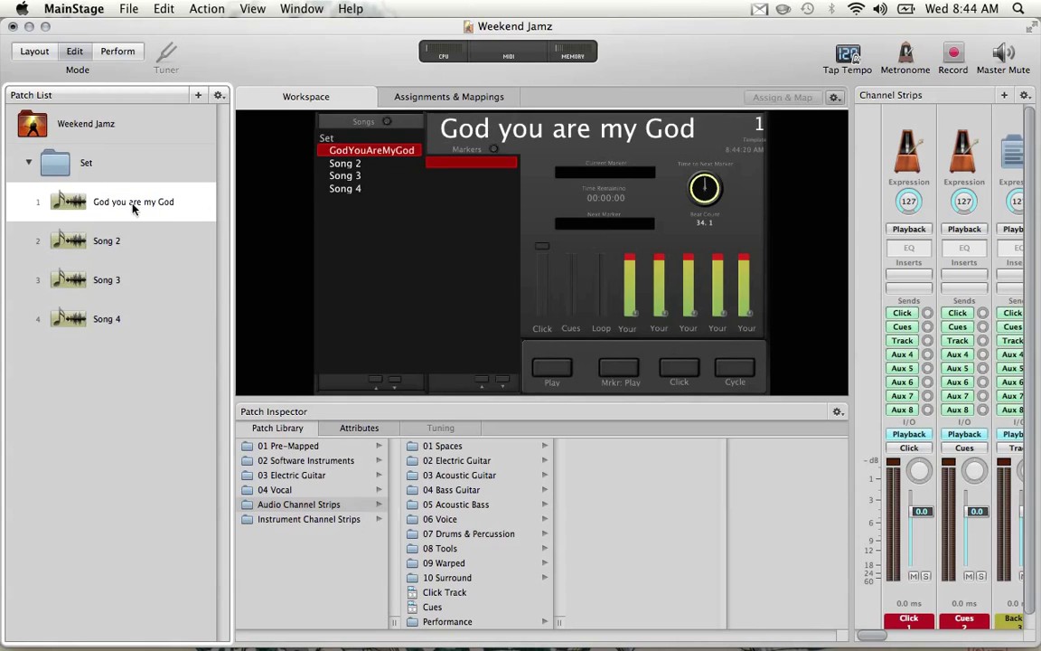
Set the patch's Change Tempo To value to 115 bpm in Attributes
click(359, 428)
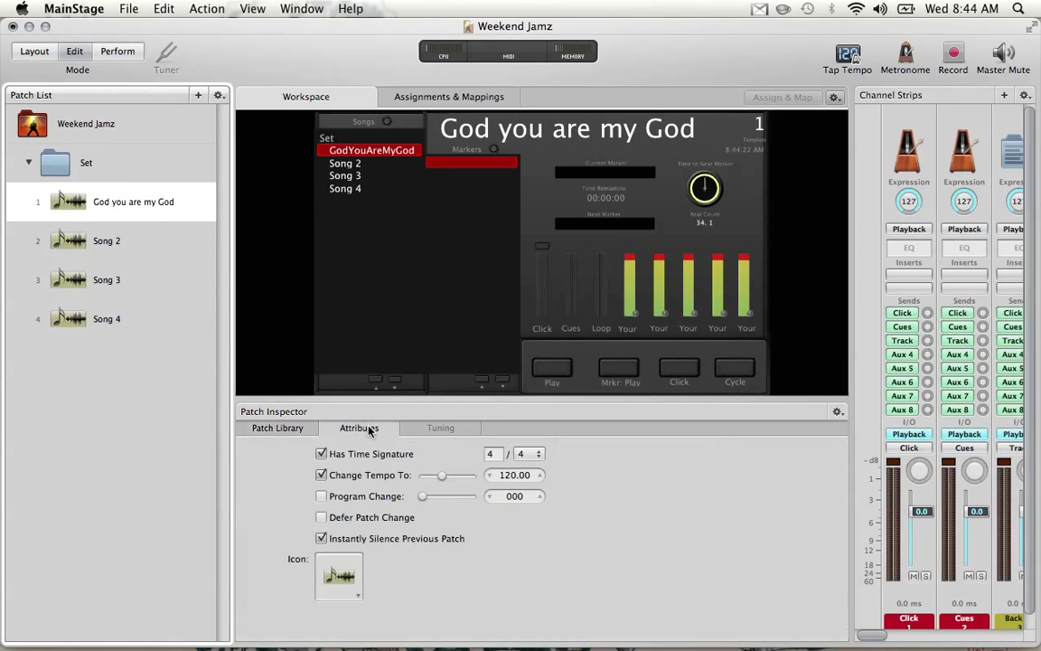
click(522, 482)
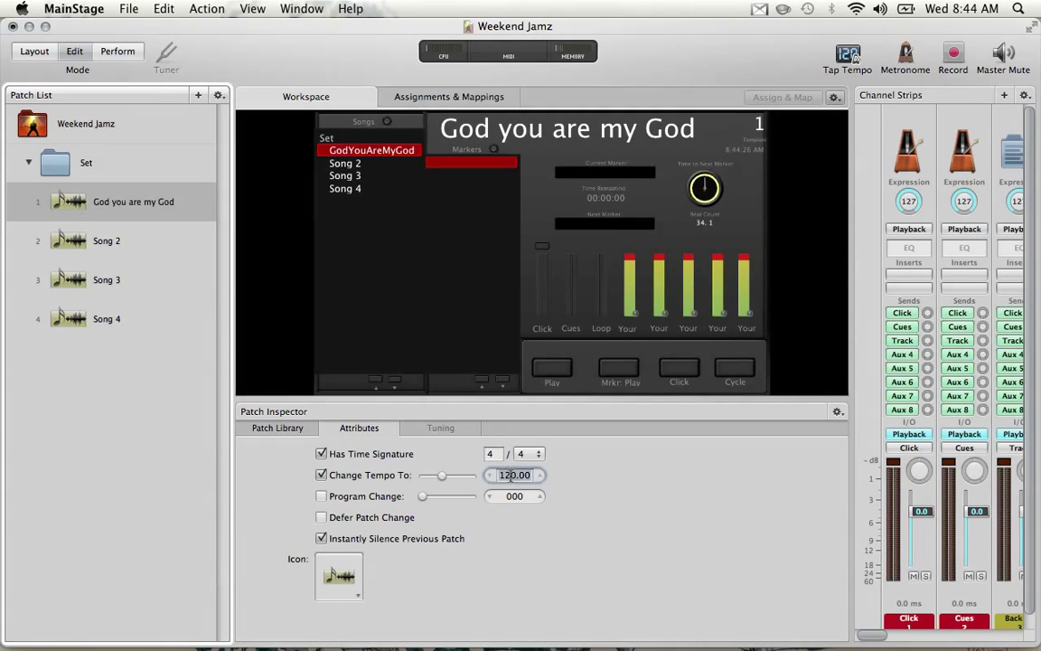
text(115)
key(Return)
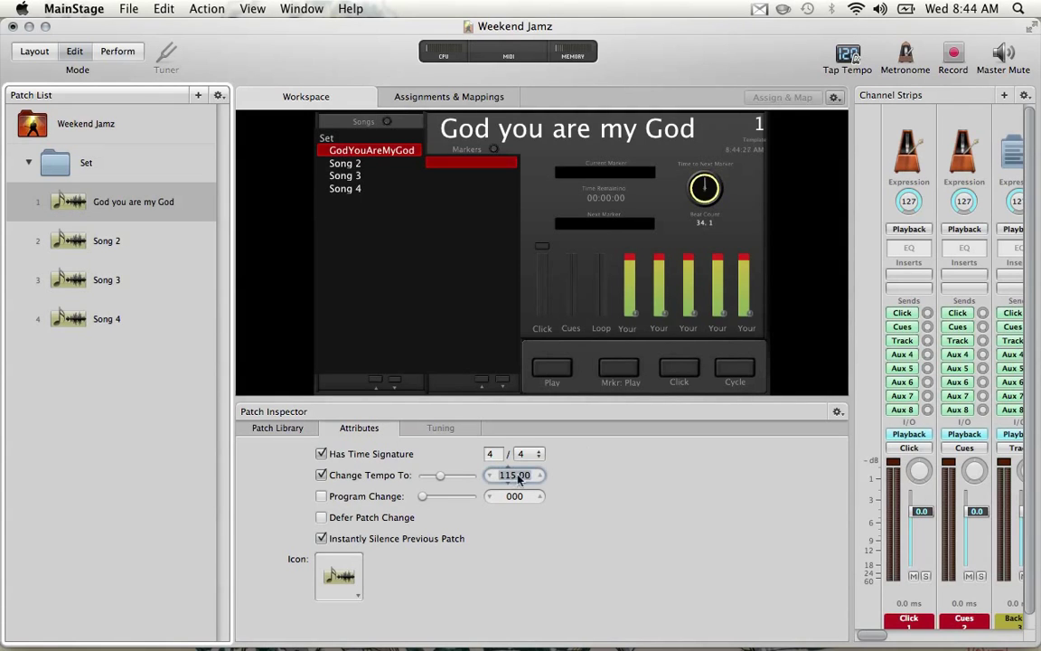
click(911, 434)
Load Click_bip.caf into the Click Playback player and close the plug-in window
click(987, 152)
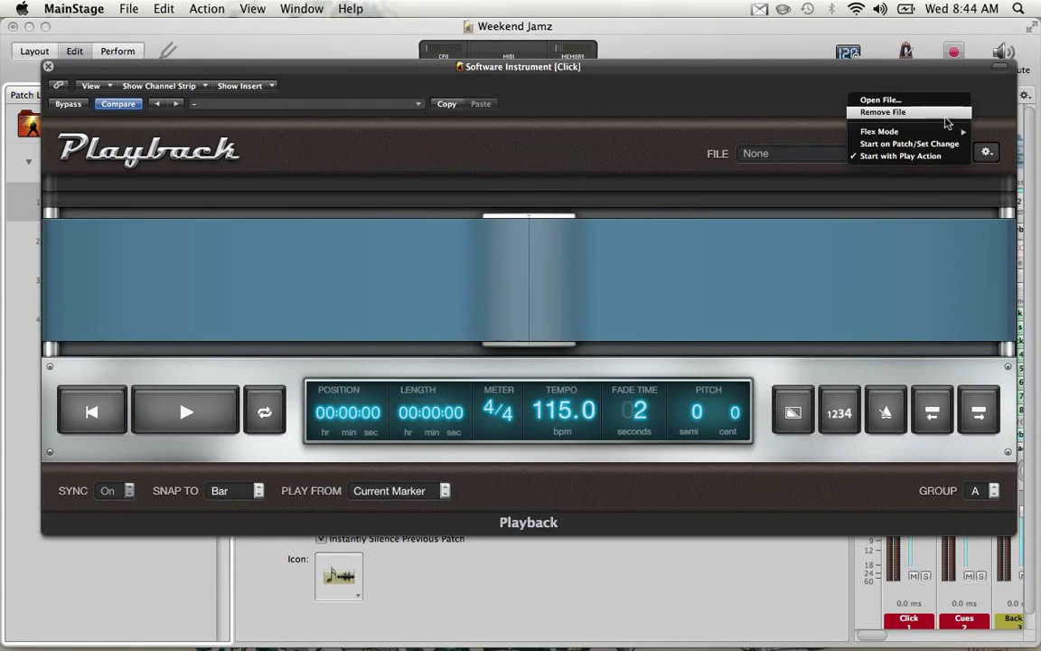
click(941, 102)
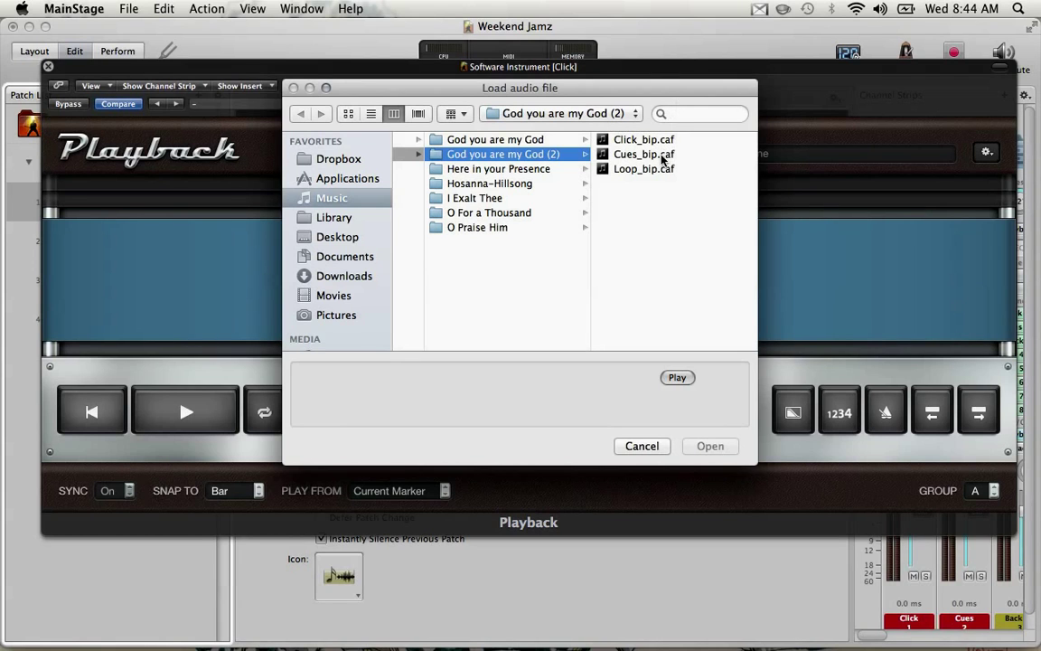
double_click(643, 139)
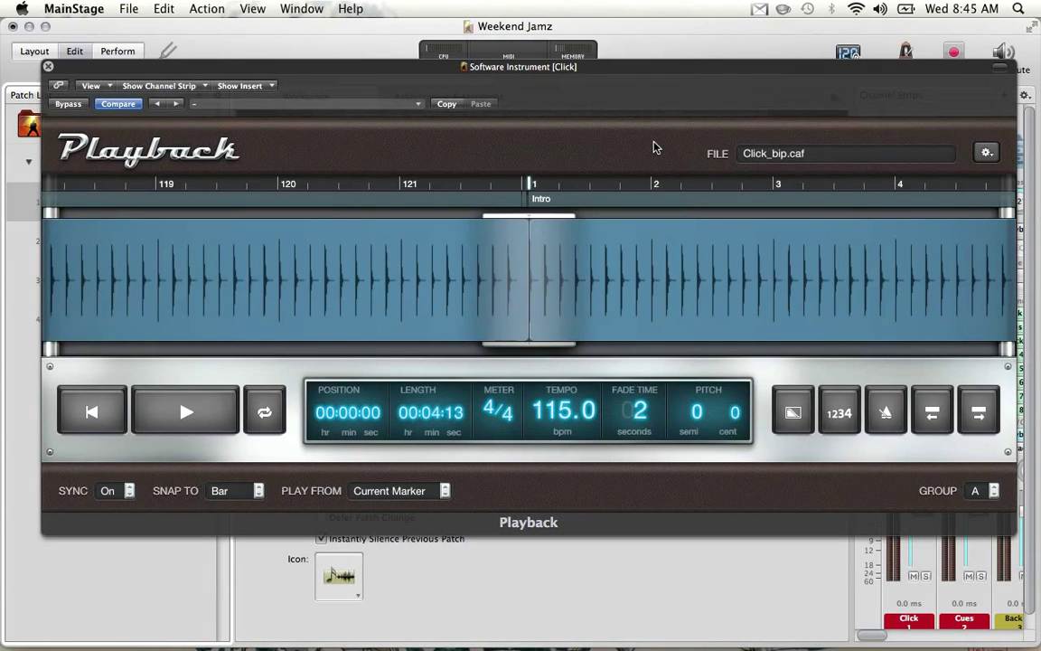
click(48, 66)
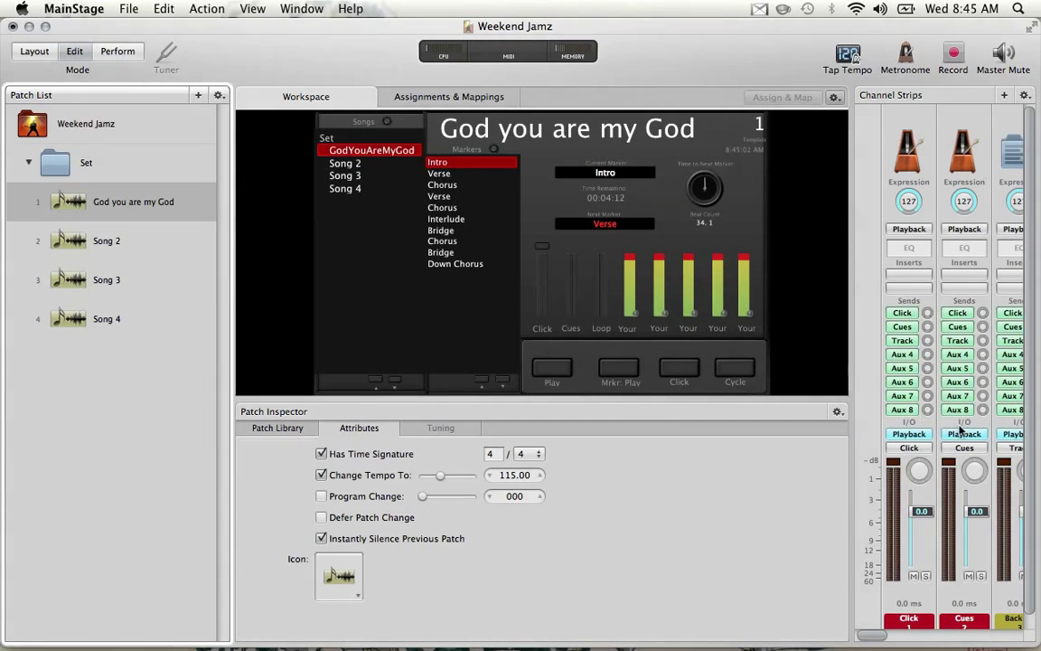
Load Cues_bip.caf from the song folder into the Cues Playback player and verify it
click(964, 434)
click(987, 152)
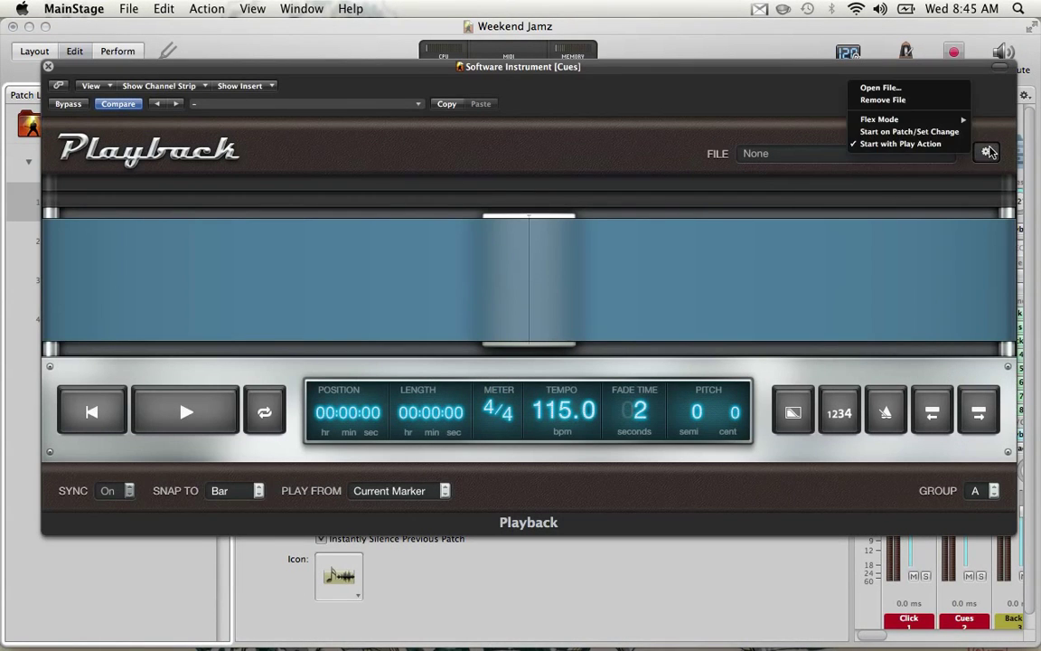
click(944, 88)
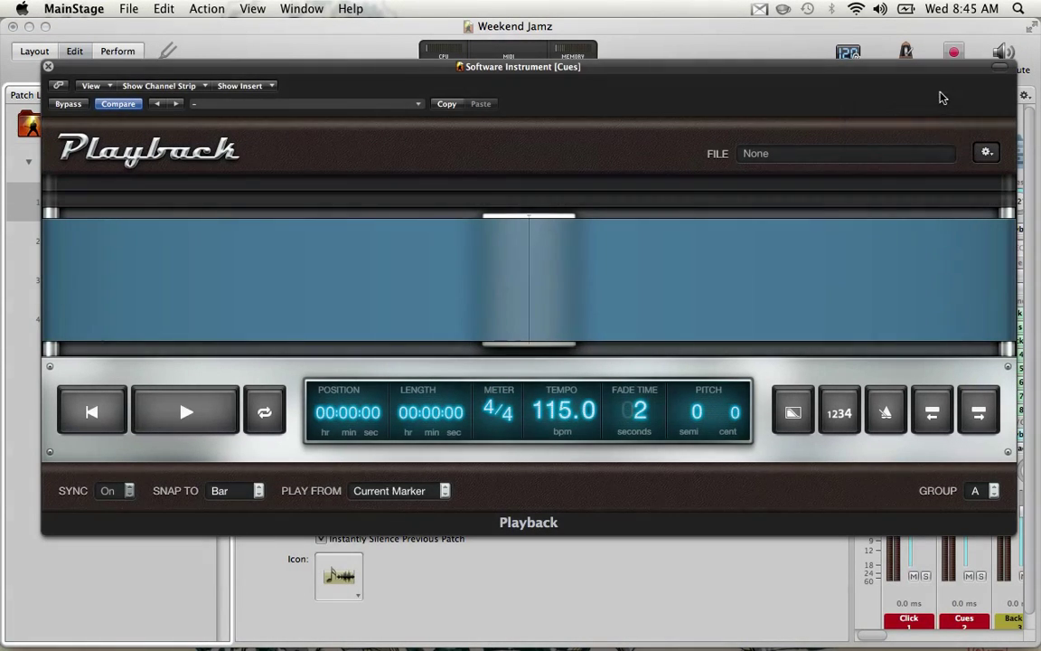
click(651, 156)
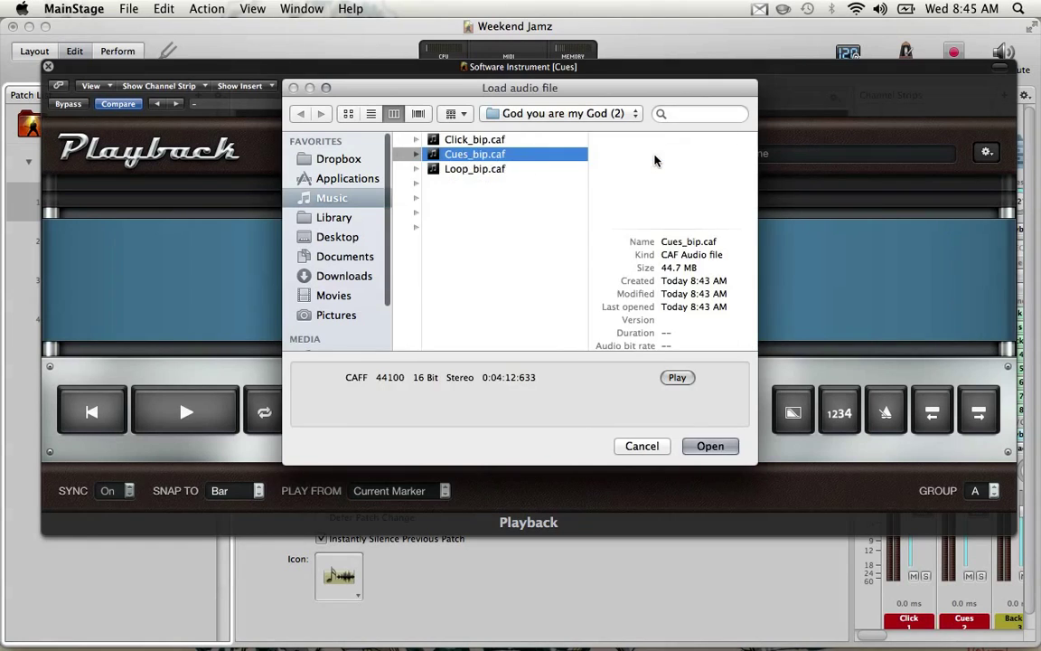
key(Return)
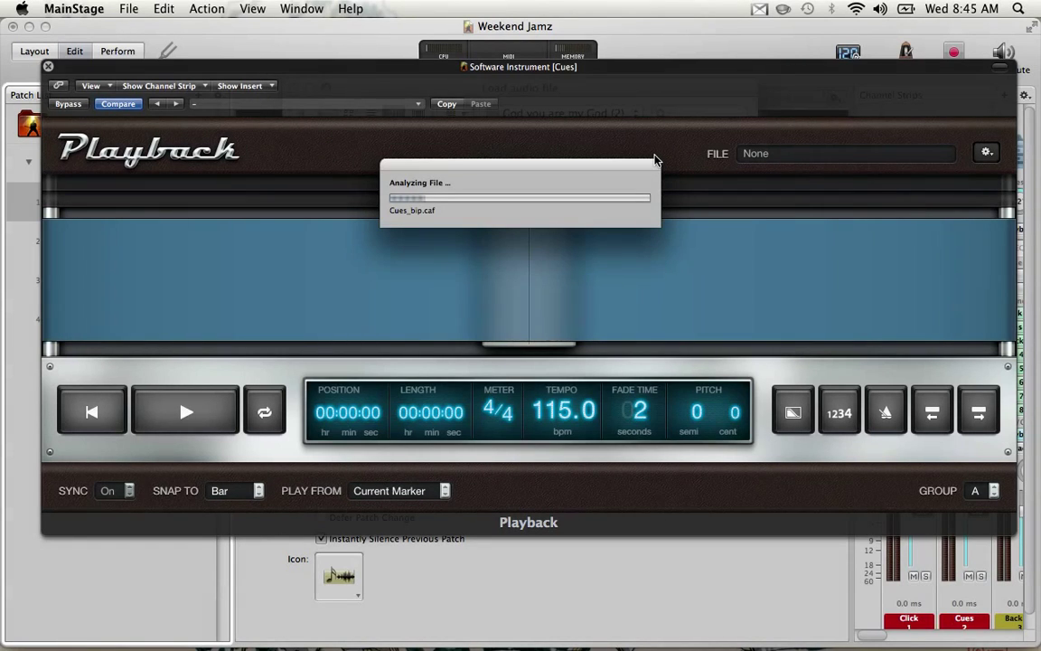
mouse_move(870, 624)
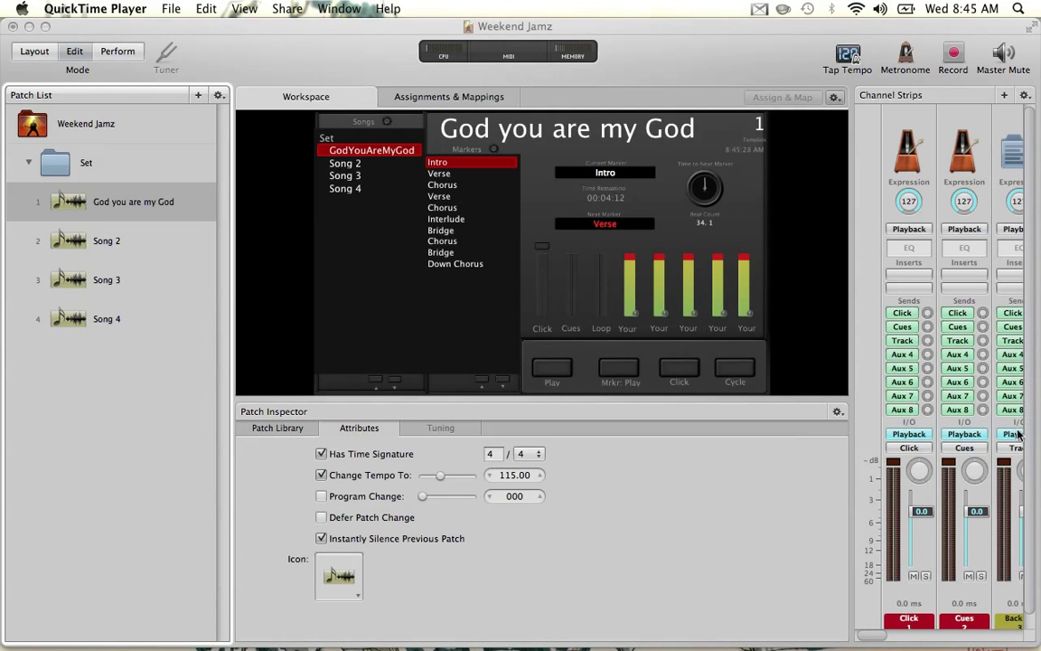
click(1014, 434)
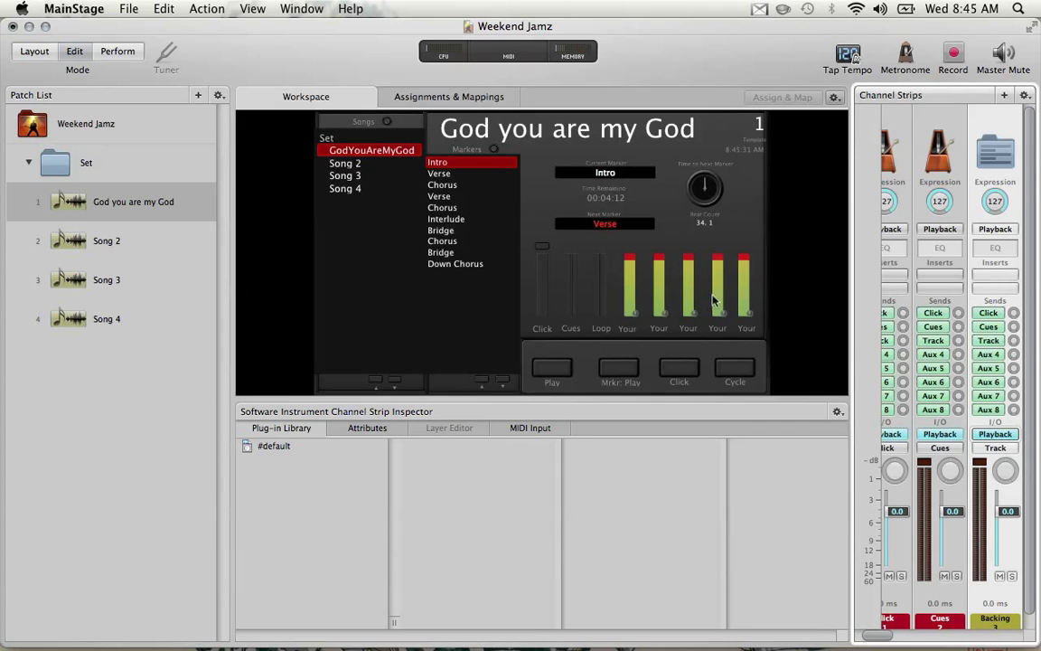
Load Loop_bip.caf (4:52) into the Backing channel's Playback player
click(48, 66)
click(1005, 435)
click(985, 153)
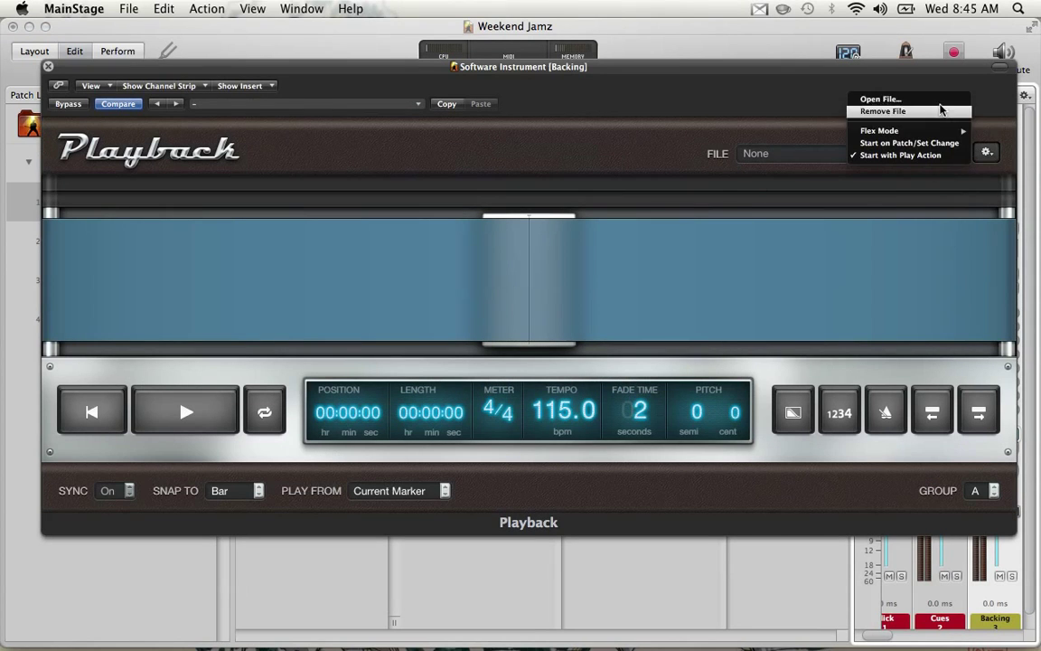
click(938, 99)
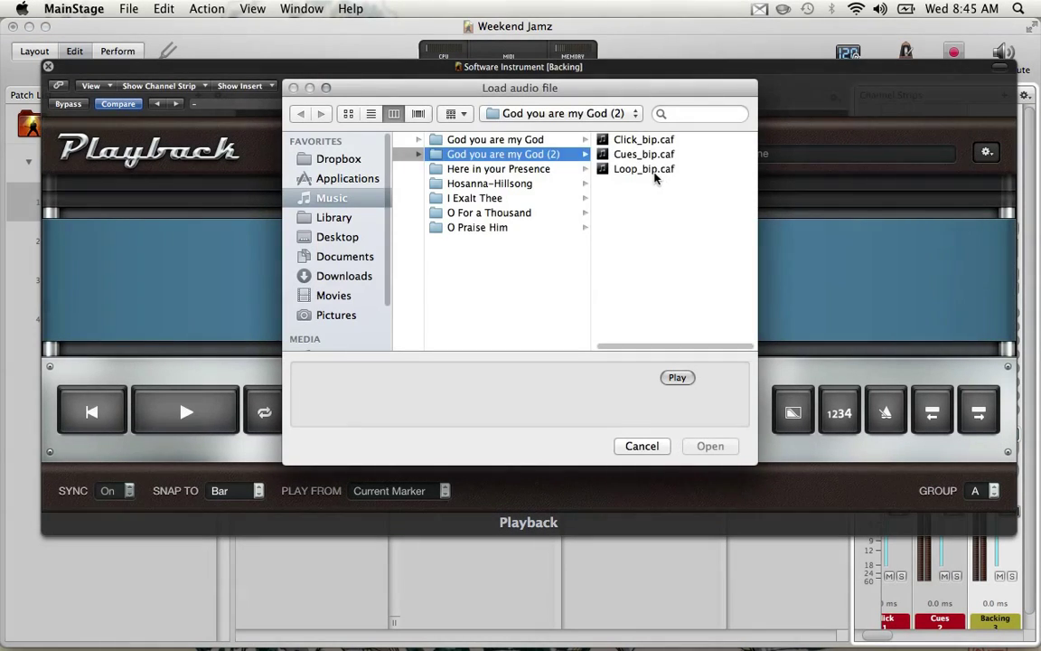
click(643, 169)
double_click(643, 169)
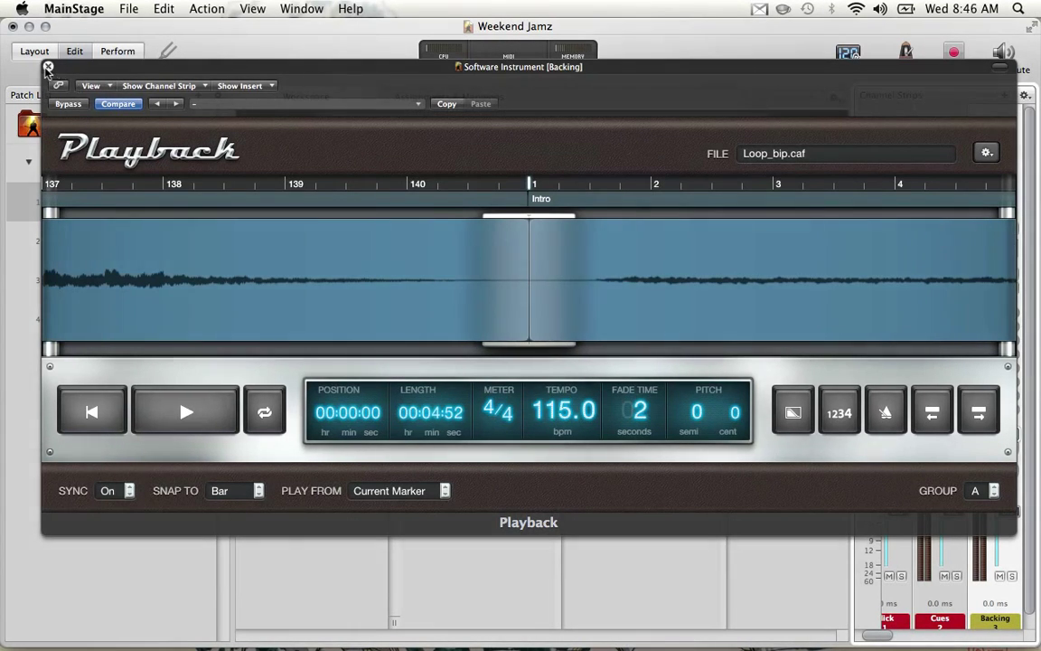
click(48, 68)
Link the workspace markers list to the Click (1) Playback channel
click(517, 212)
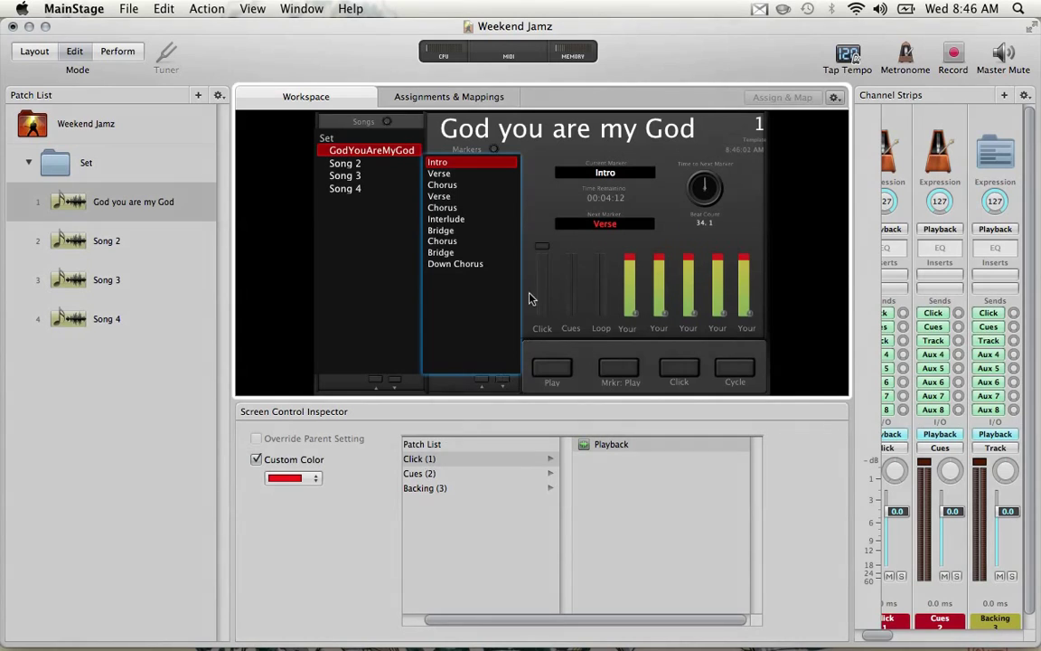
click(476, 444)
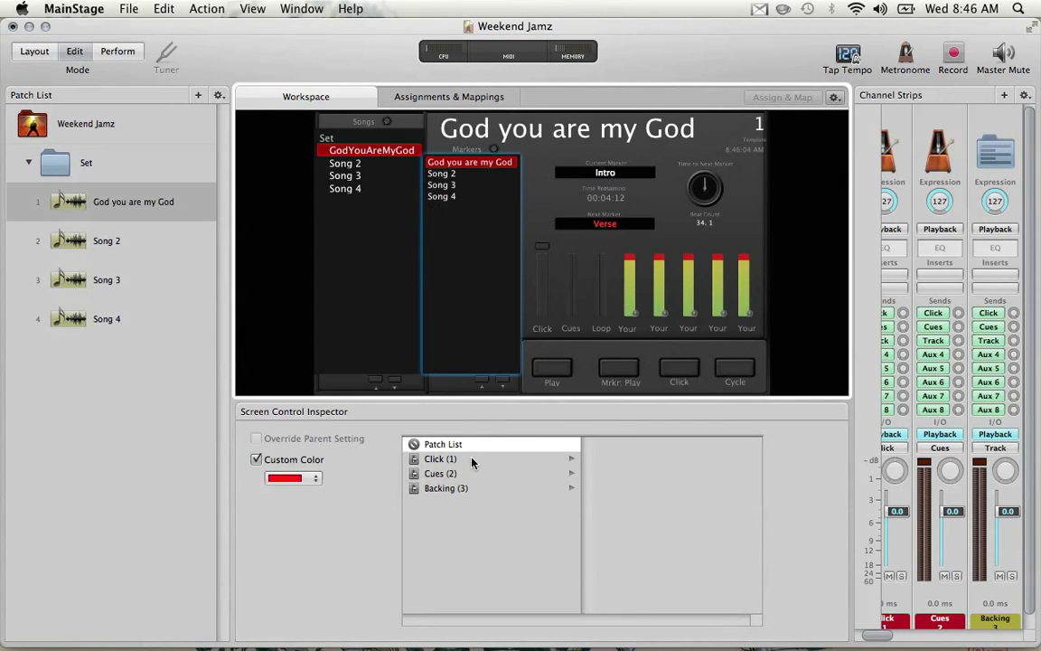
click(472, 461)
click(624, 446)
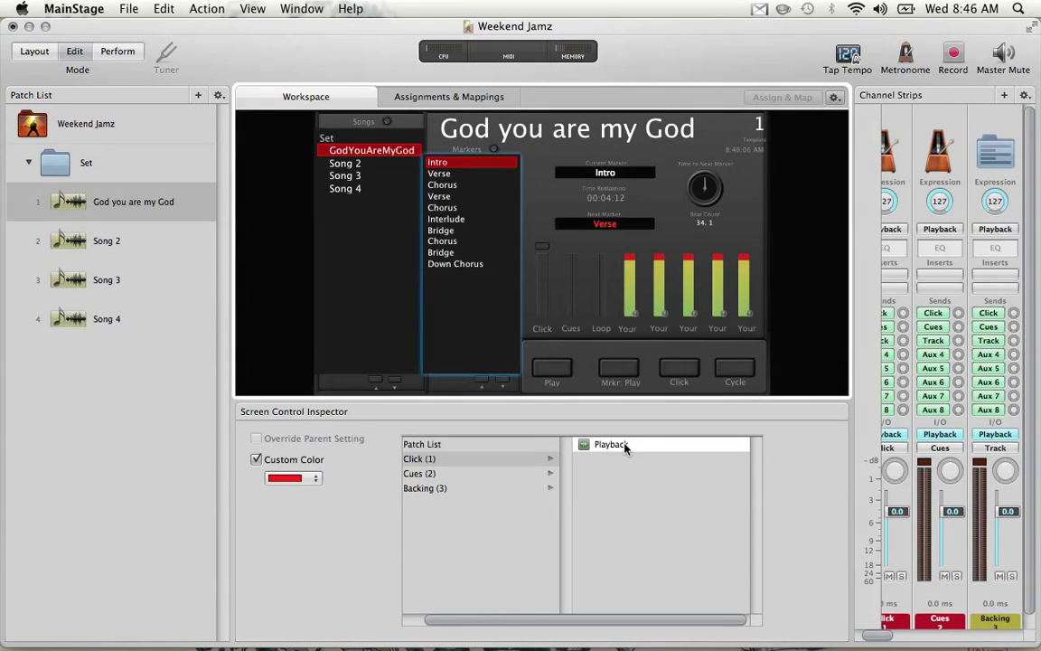
In Perform mode, play the song, jumping through Chorus, Verse 2, Chorus 2, Interlude, toggling the click
click(115, 52)
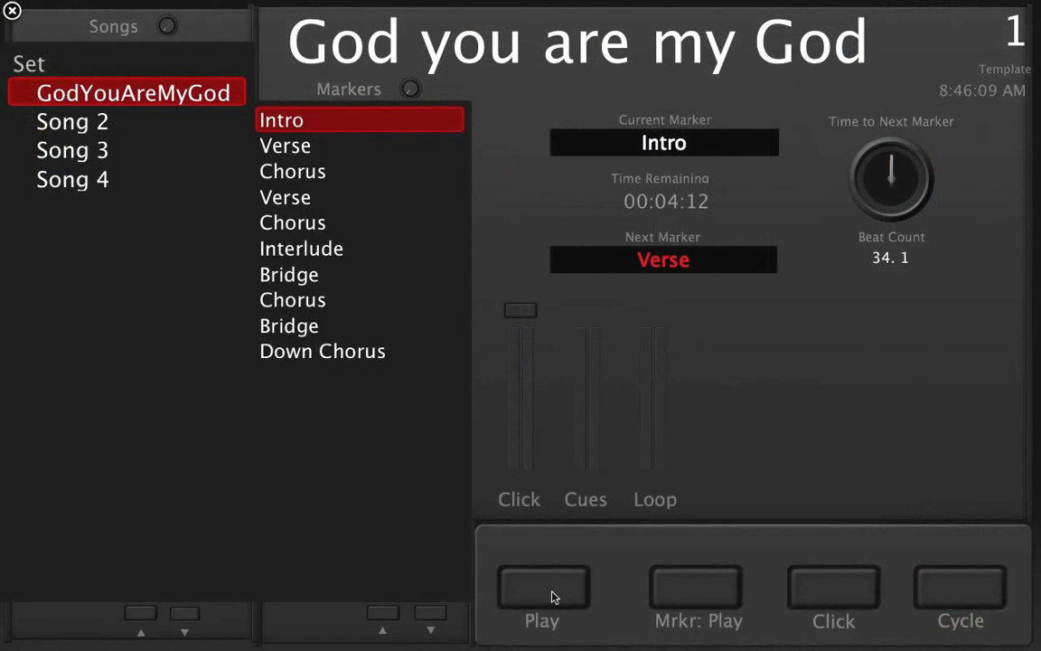
click(555, 597)
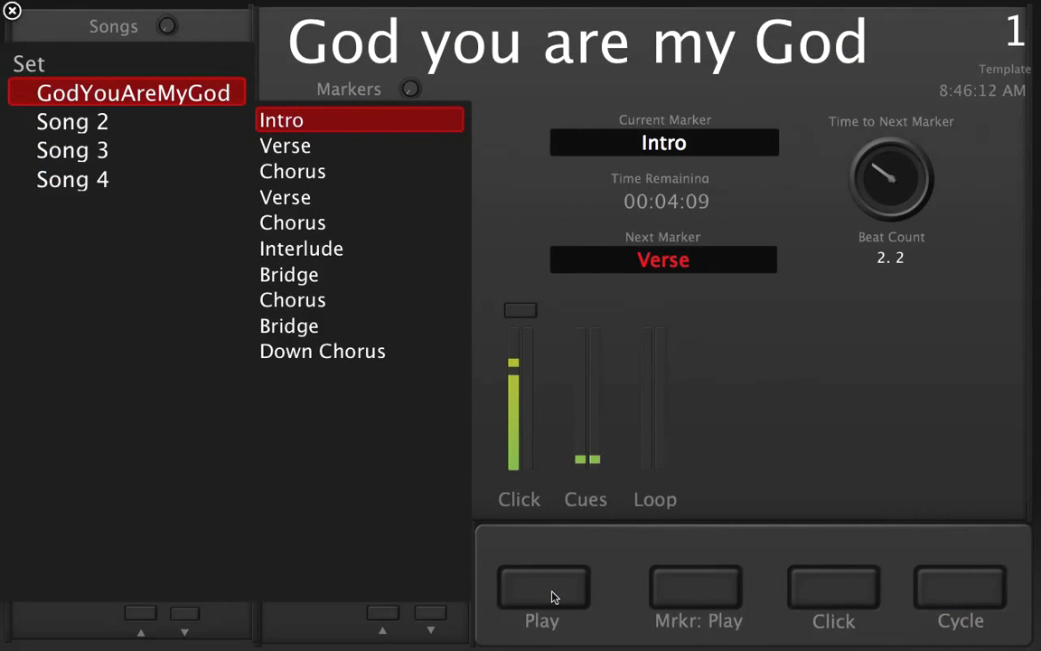
click(291, 177)
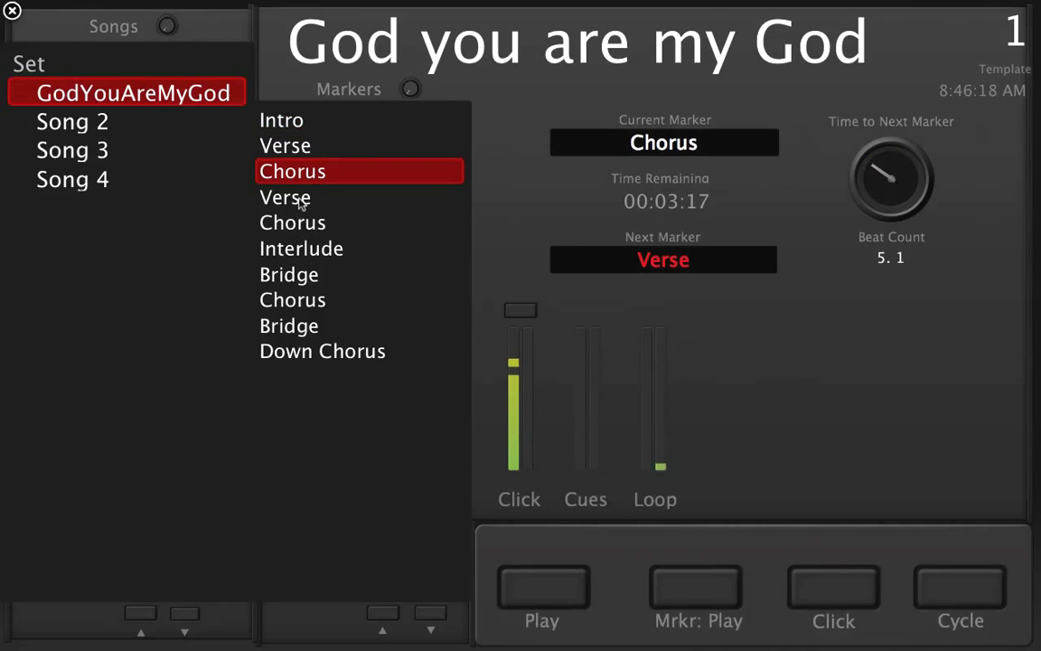
click(302, 199)
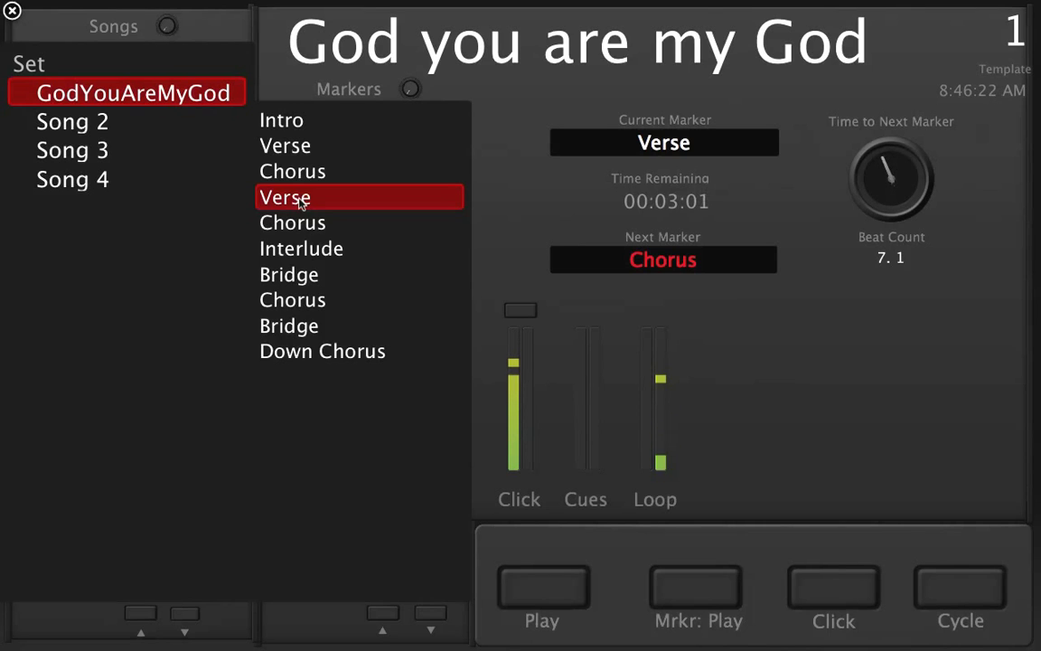
click(298, 230)
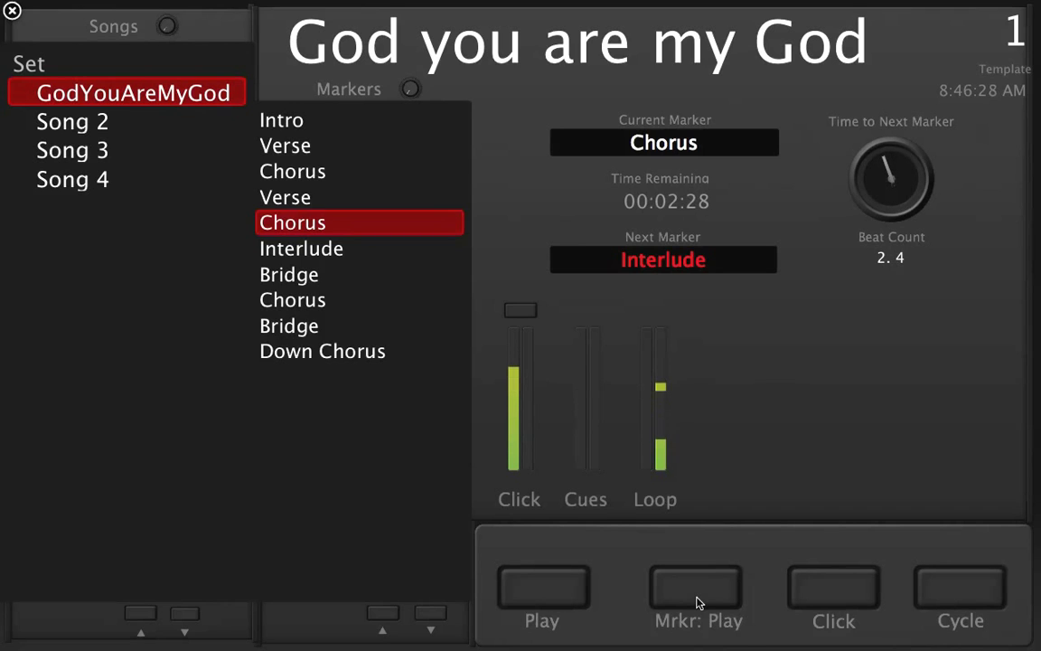
click(831, 582)
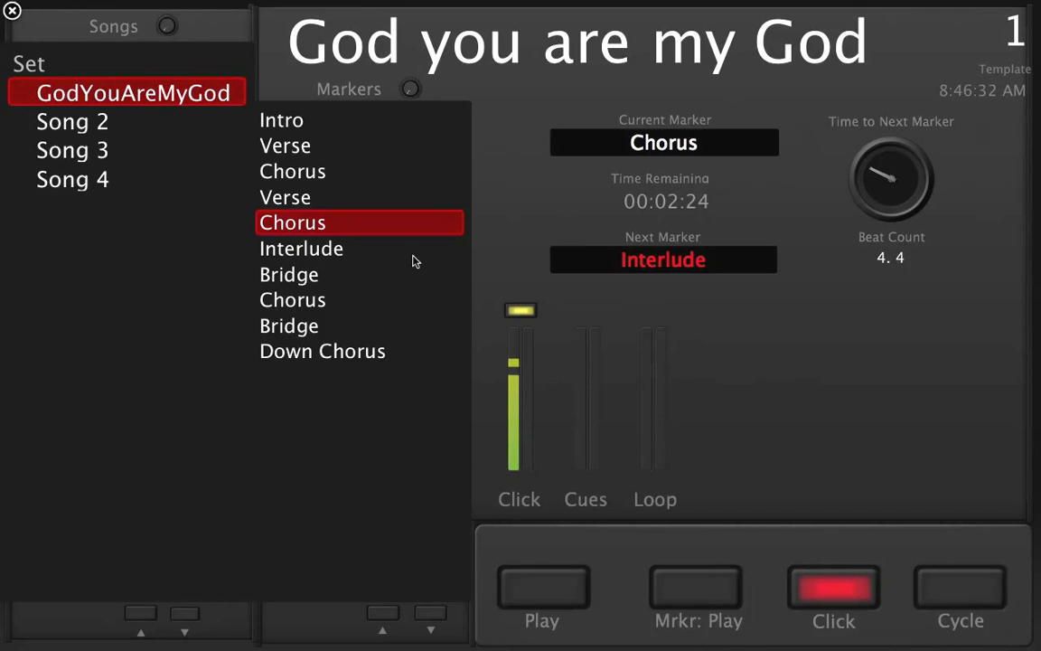
click(415, 259)
click(821, 595)
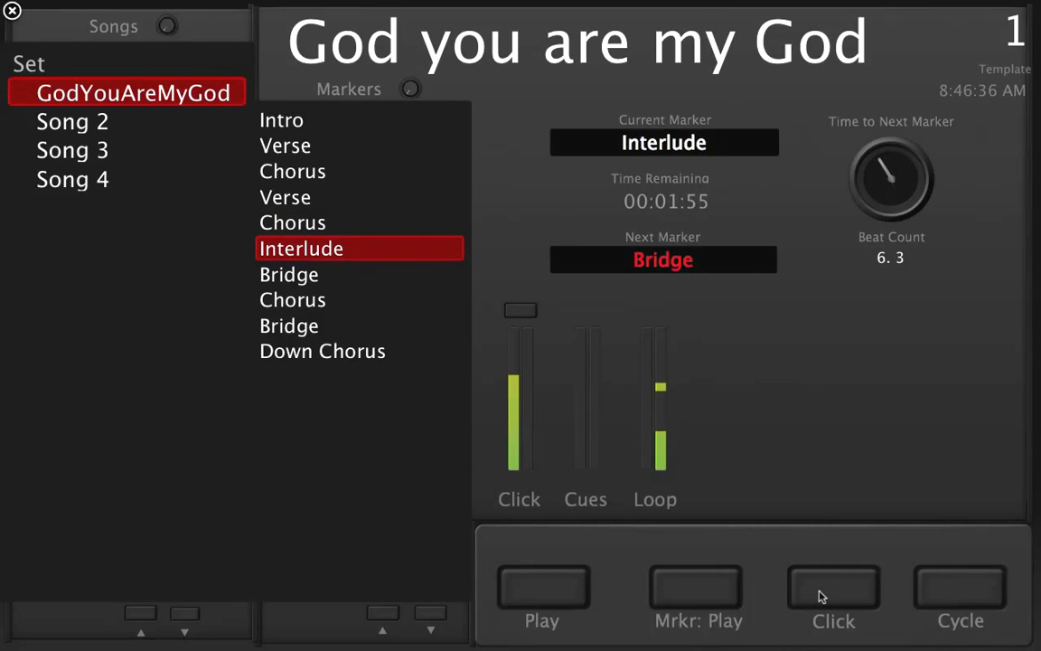
click(821, 595)
click(821, 595)
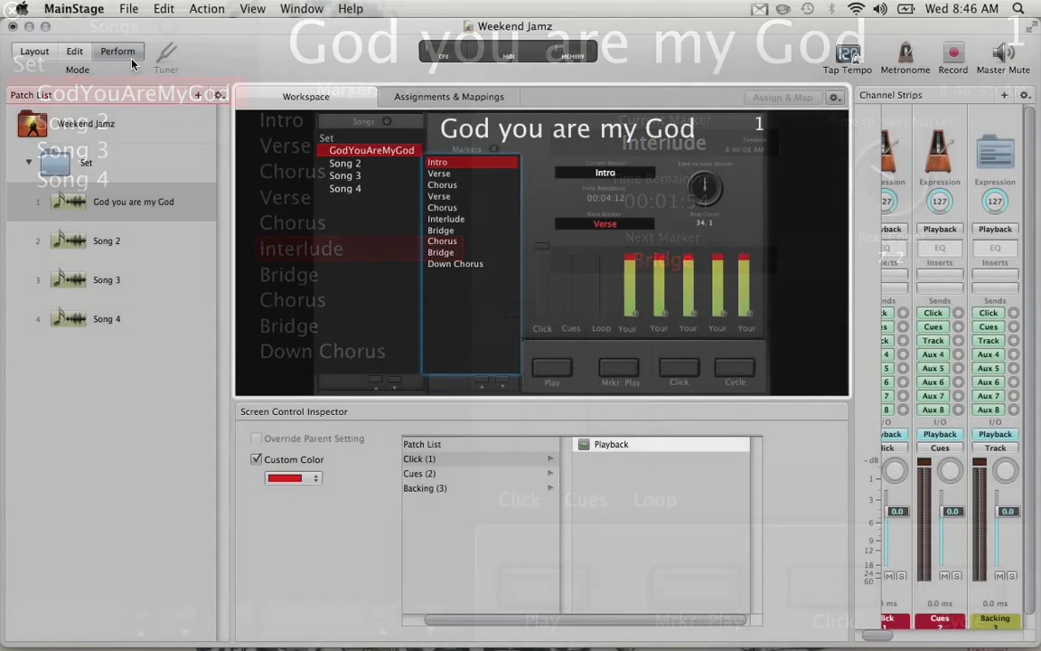
Return to Edit mode and select the God you are my God patch
click(438, 162)
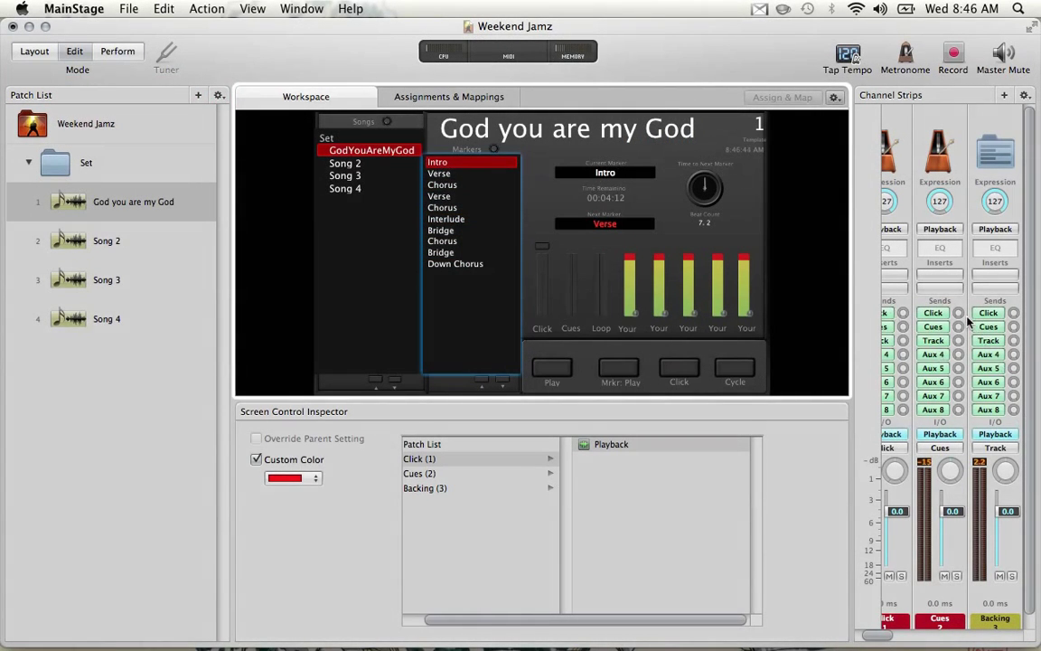
scroll(969, 321, left, 2)
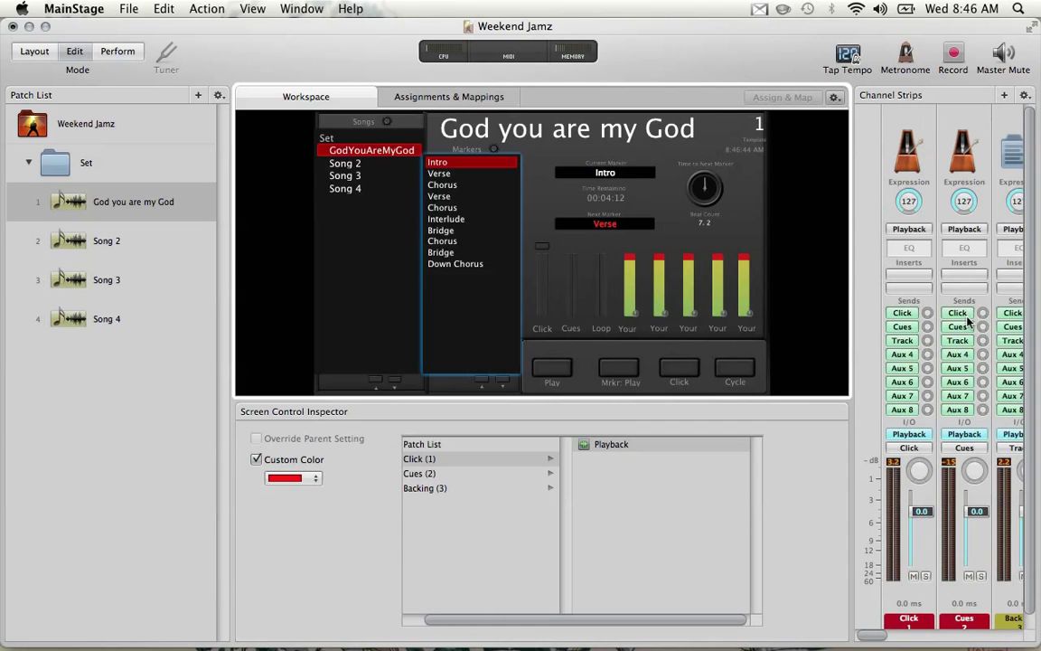
click(117, 200)
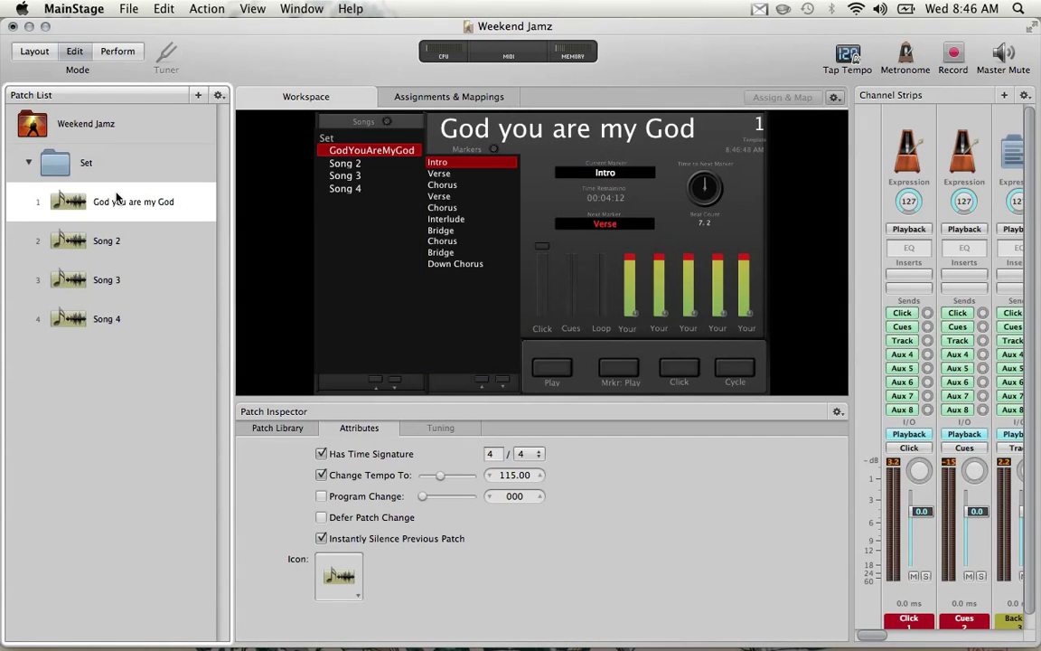
Start Export As Patch and browse the Patches folder and its subfolders
key(super+e)
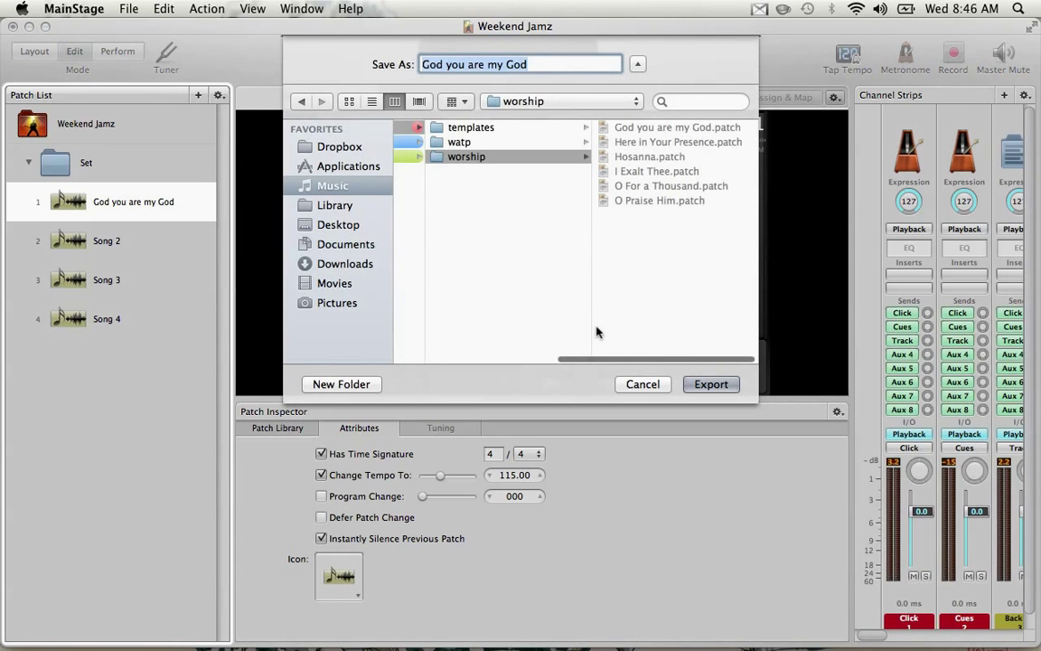
click(421, 64)
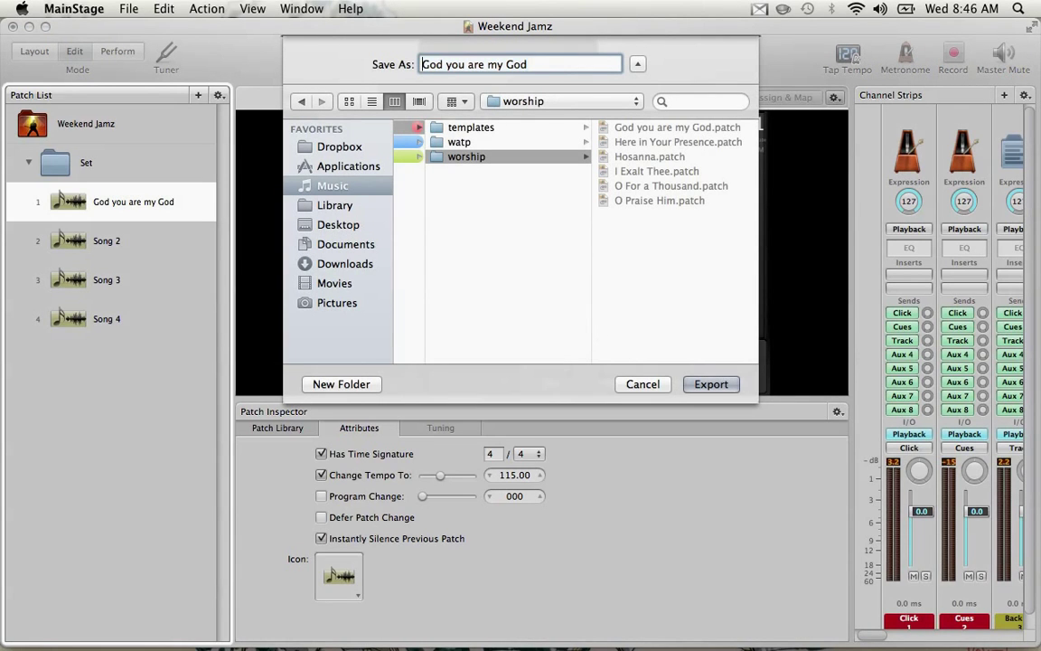
click(411, 157)
click(472, 128)
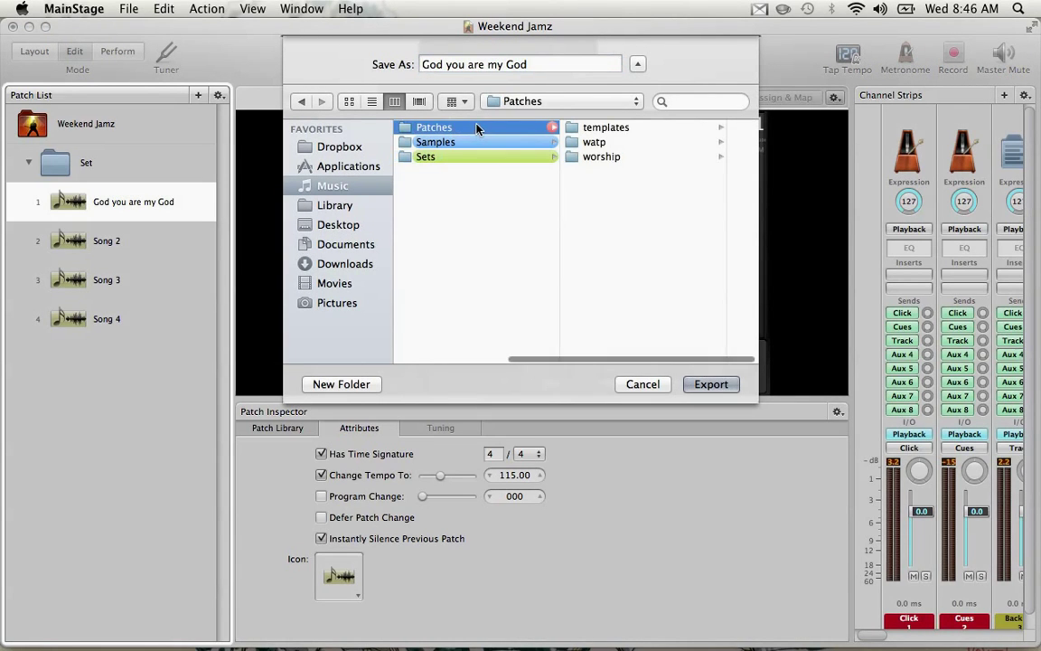
key(Right)
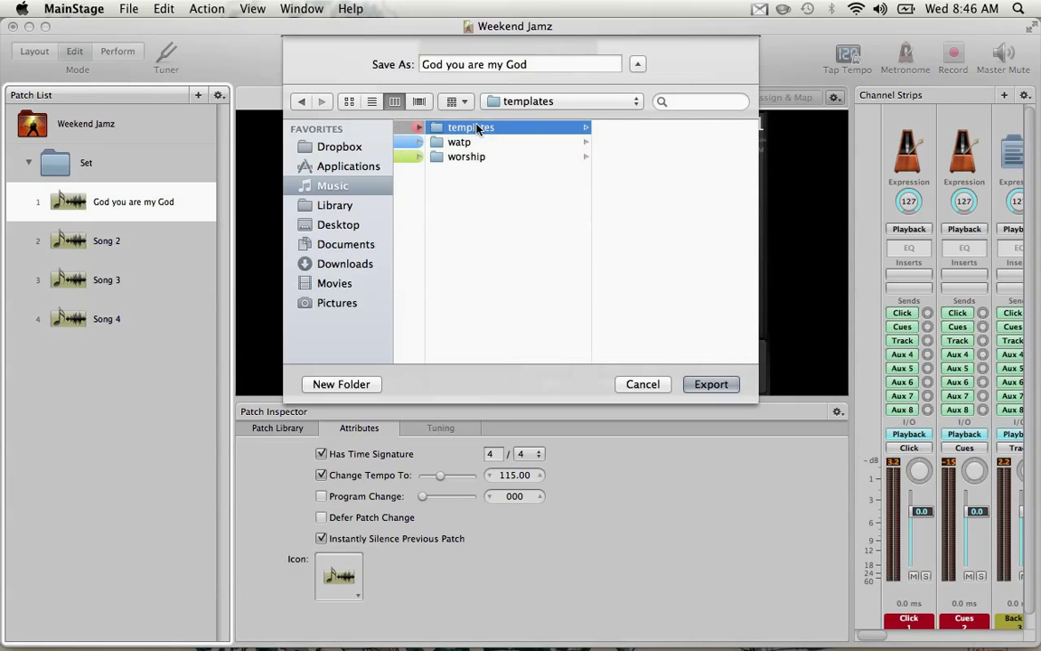
key(Down)
key(Left)
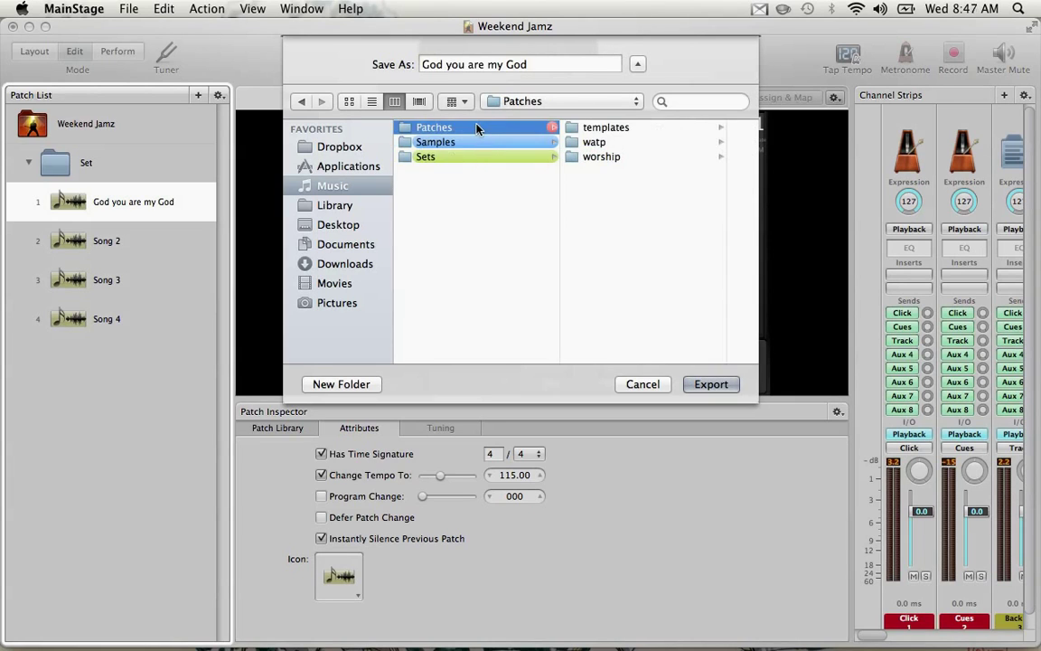
key(Left)
click(633, 158)
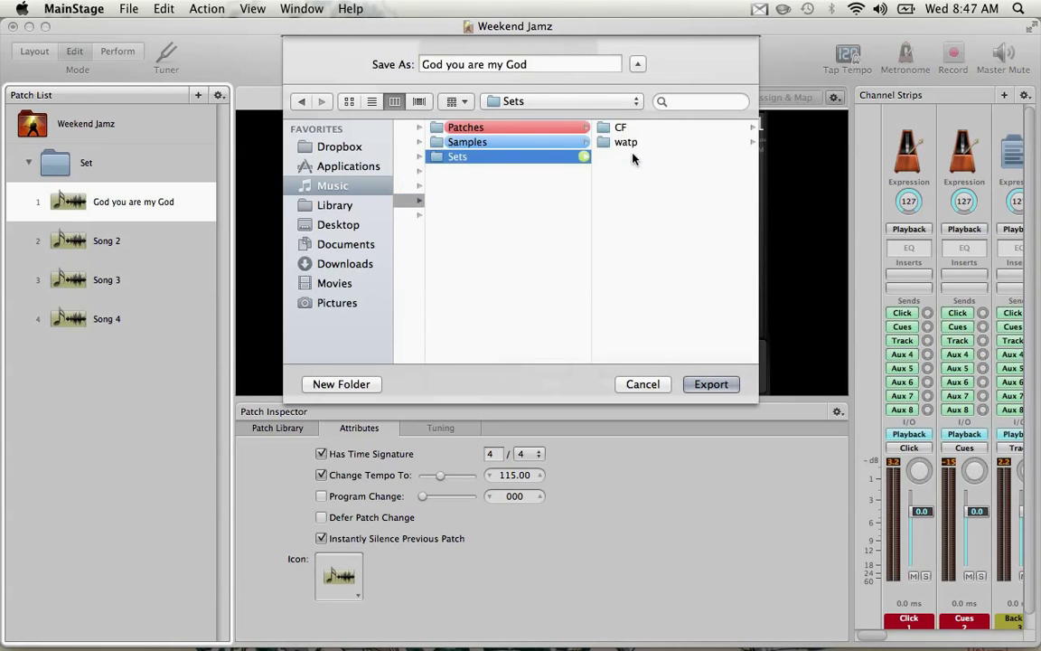
click(588, 129)
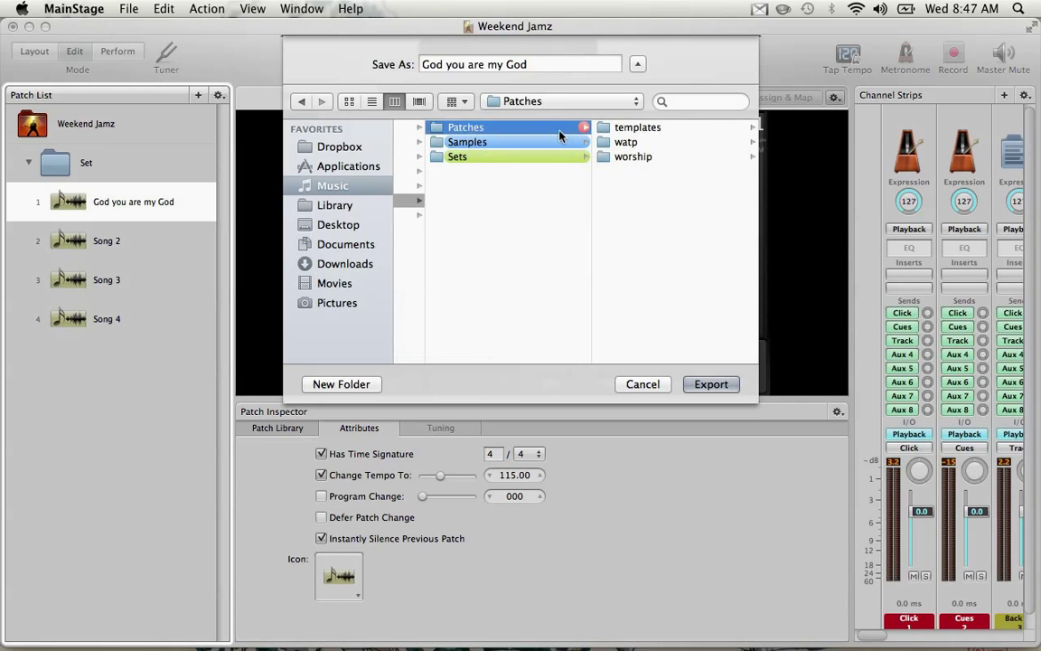
Choose the worship folder, append '(2)' to the name and export the patch
key(Right)
key(Down)
key(Down)
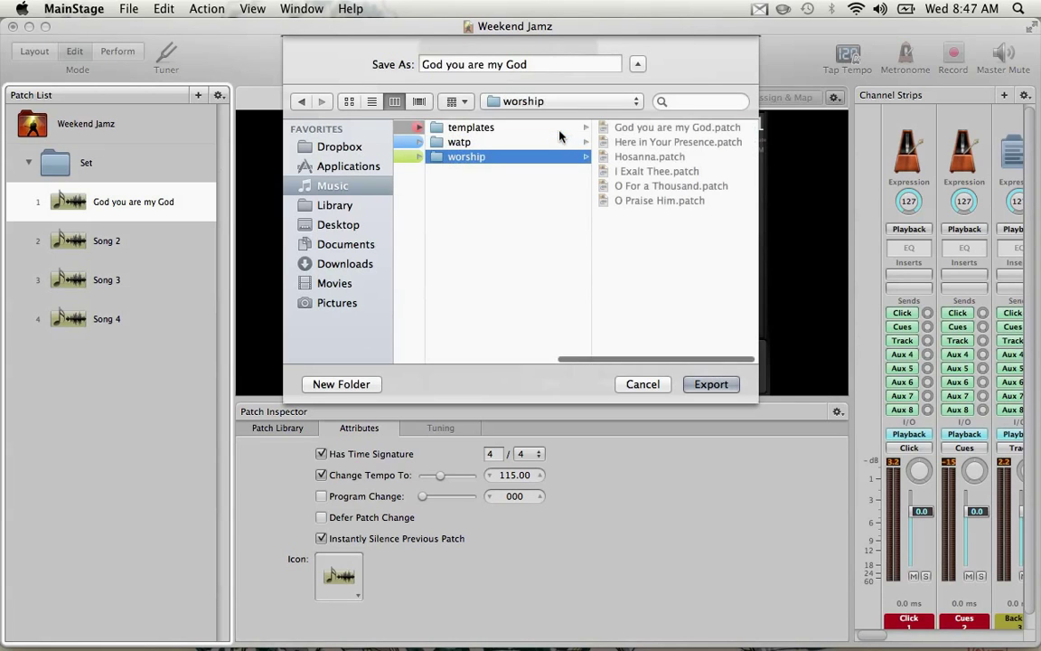
key(Tab)
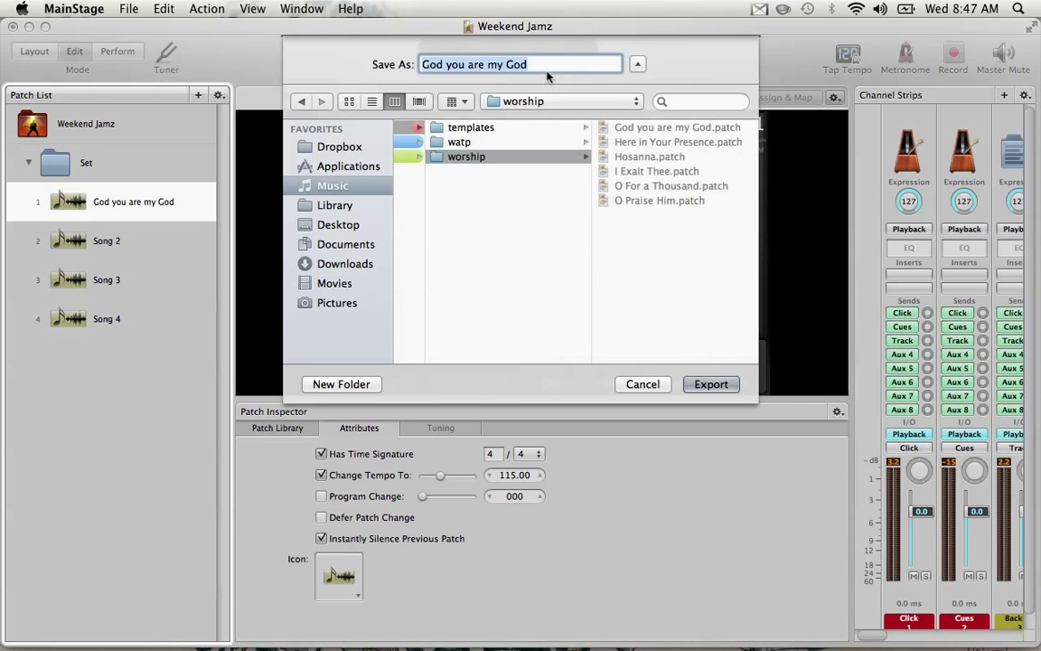
key(Right)
text((2)
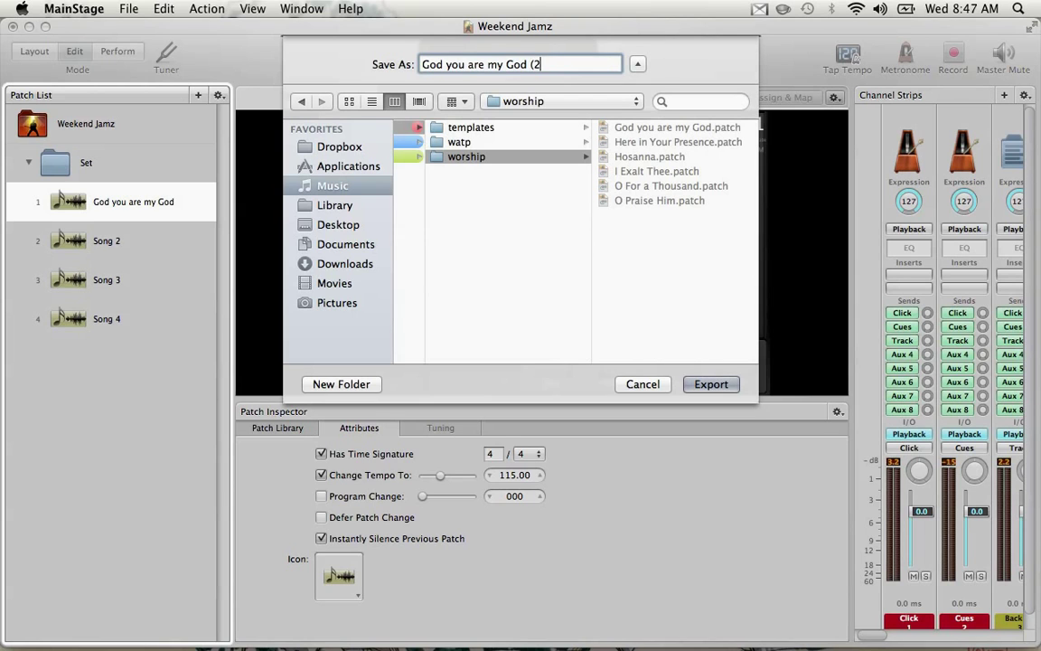
text())
key(Return)
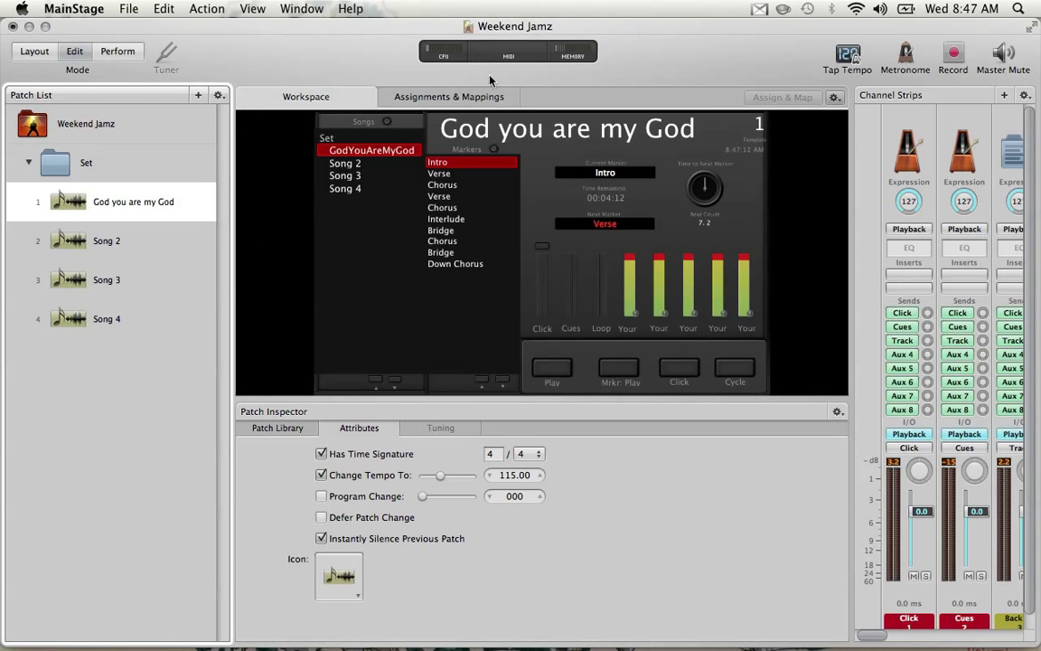
Replace all four patches with the imported 'God you are my God (2)' patch and test its playback
shift+click(107, 318)
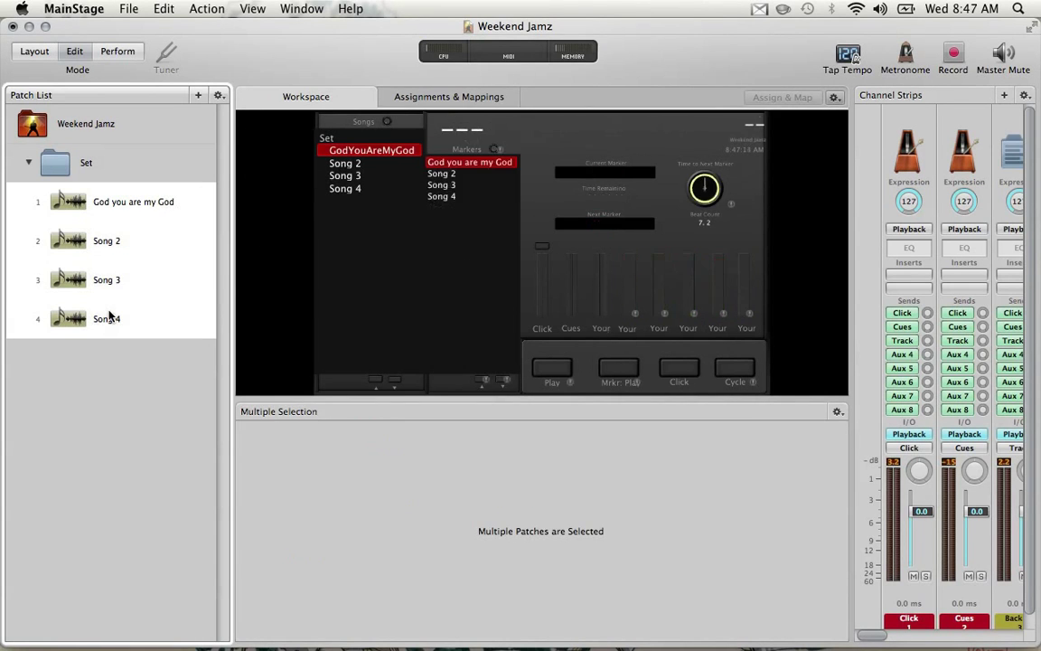
key(Delete)
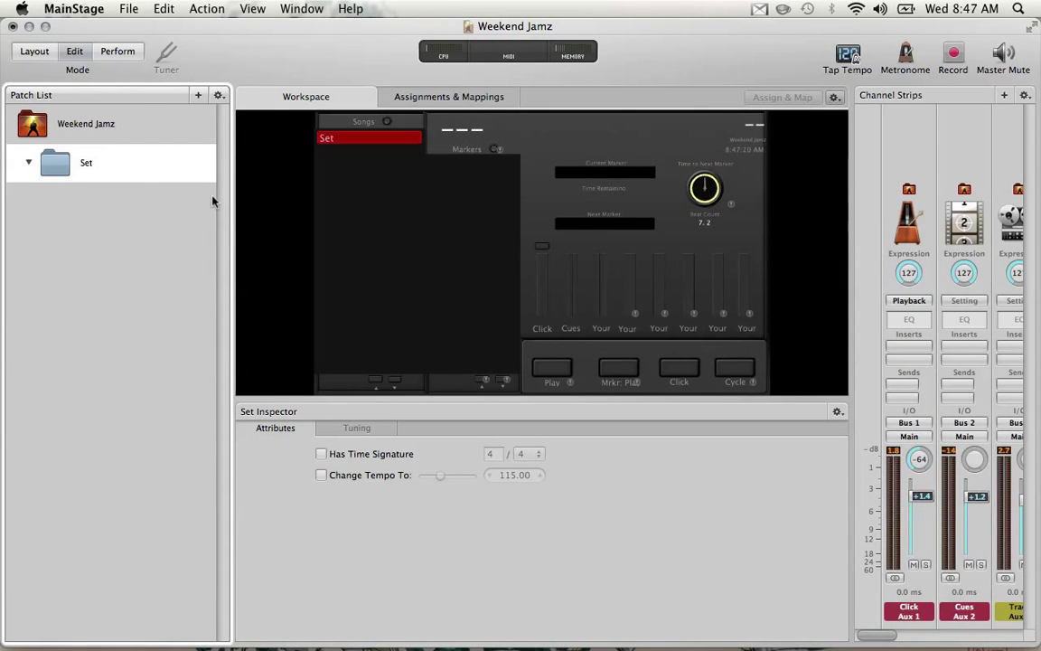
key(super+shift+i)
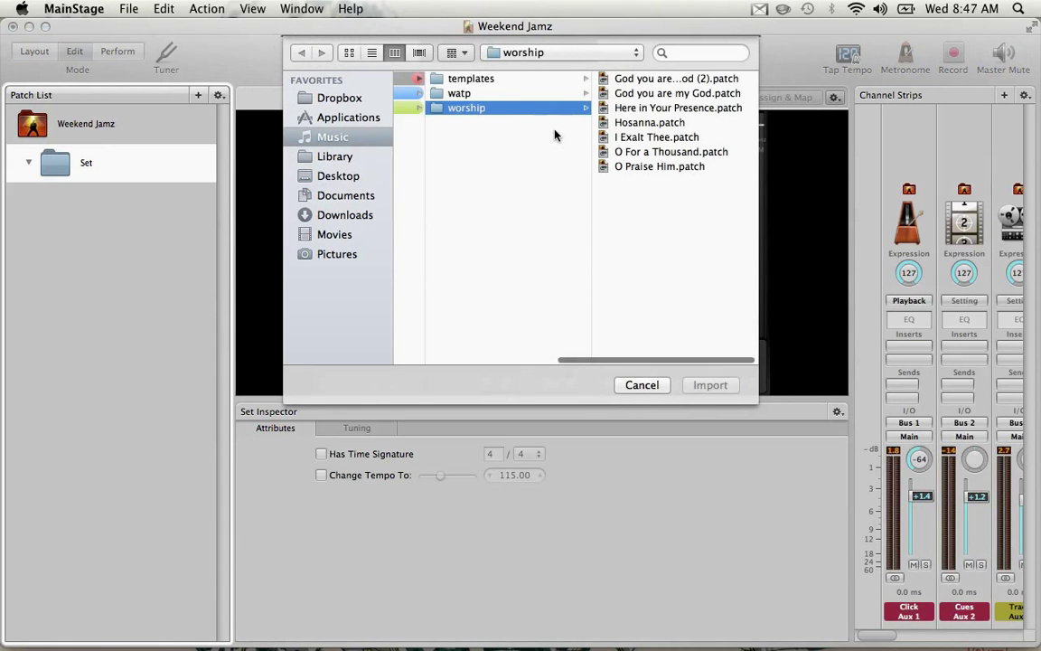
click(669, 78)
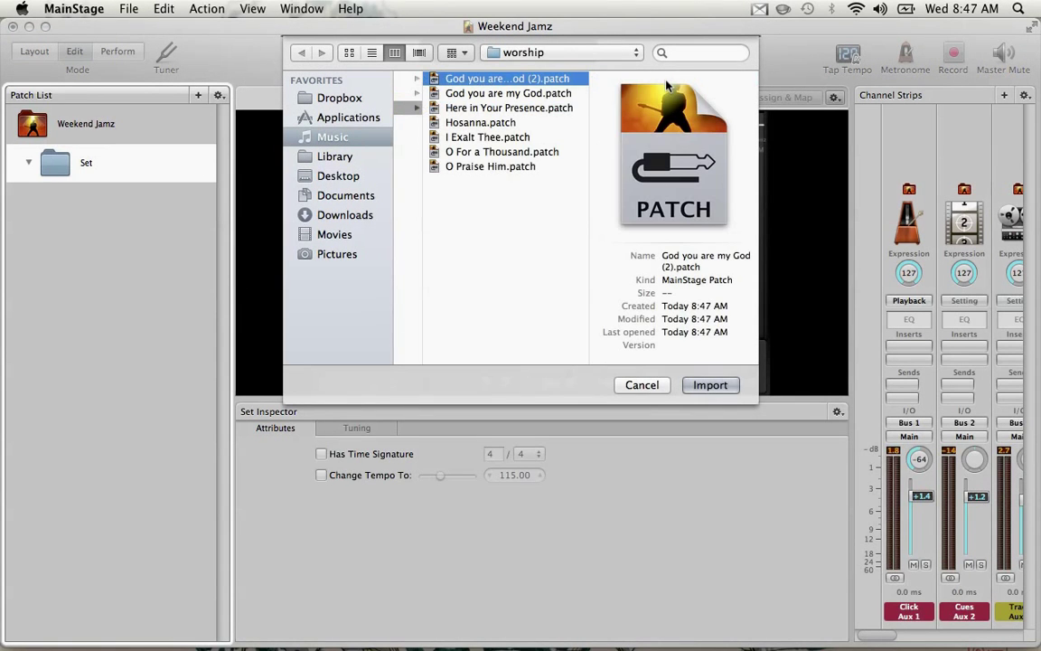
key(Return)
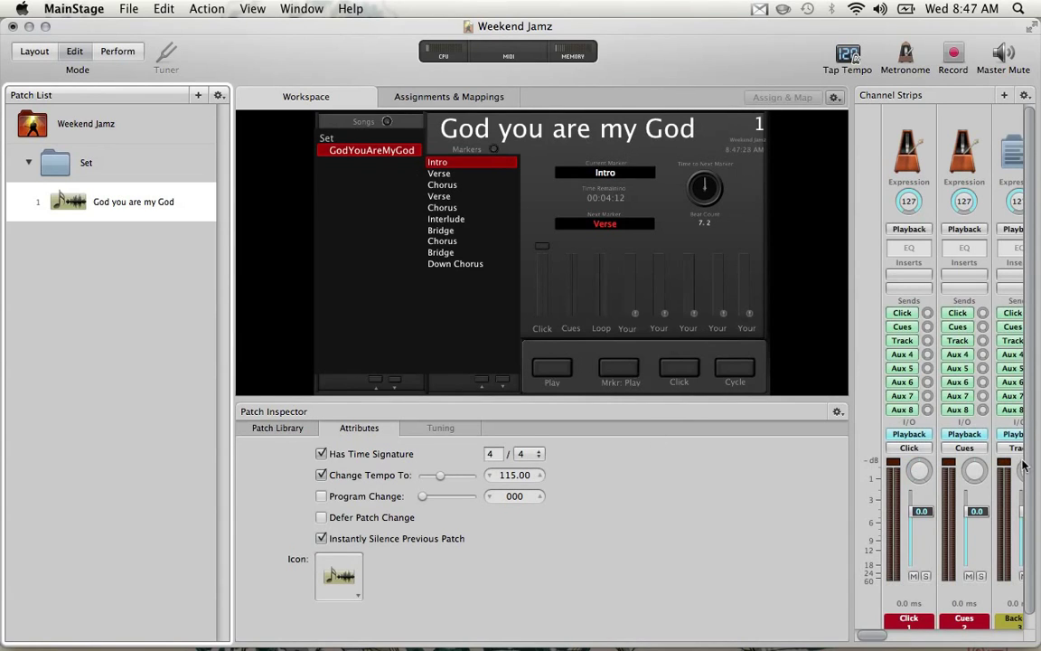
click(554, 370)
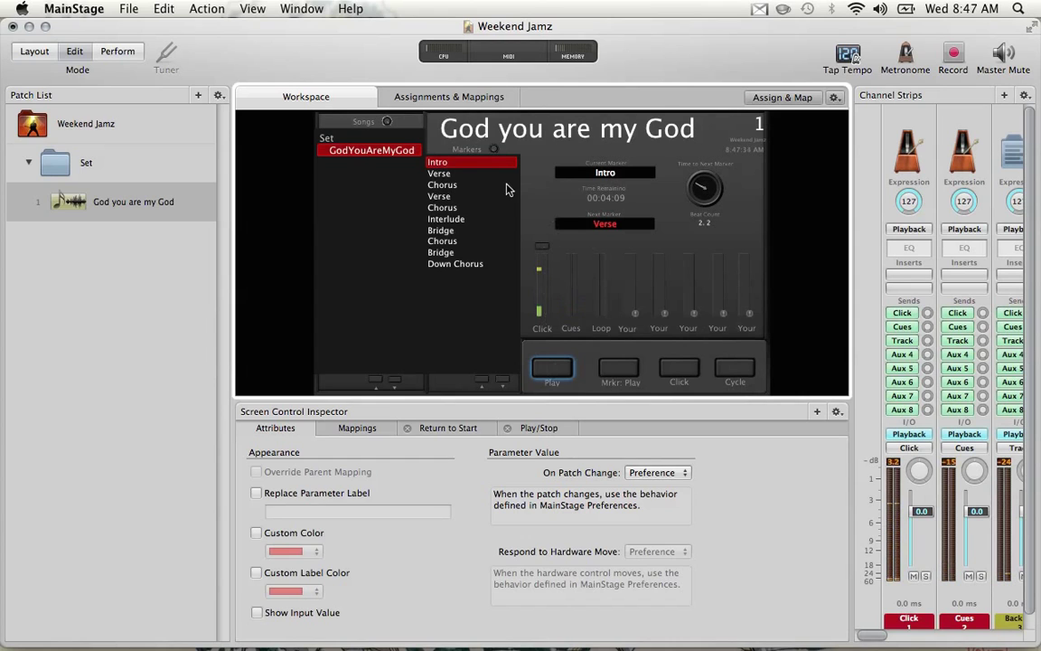
click(474, 163)
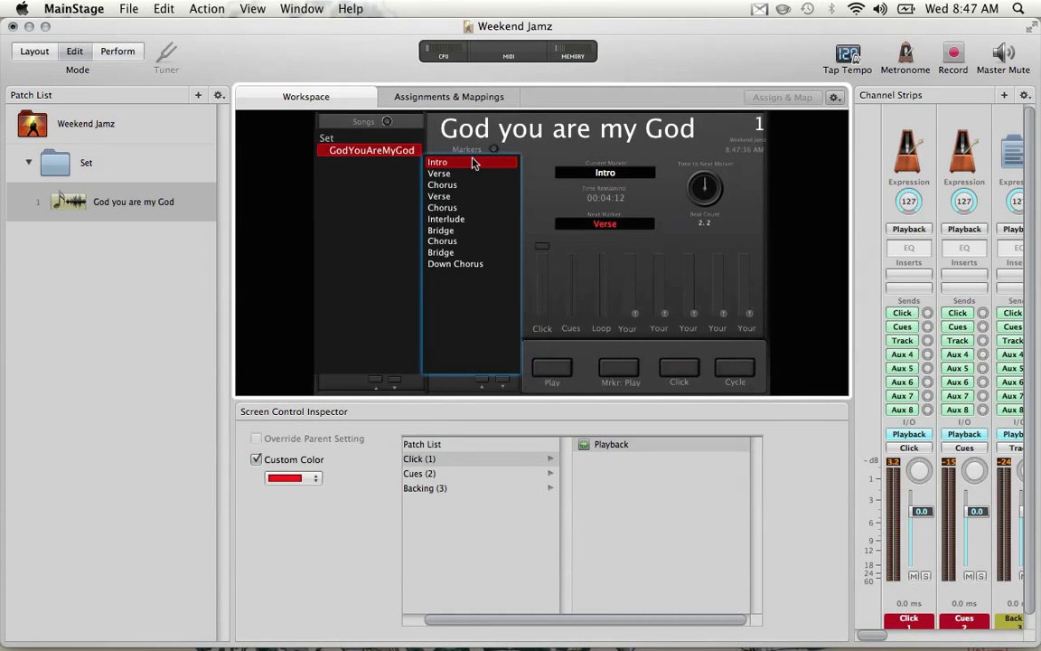